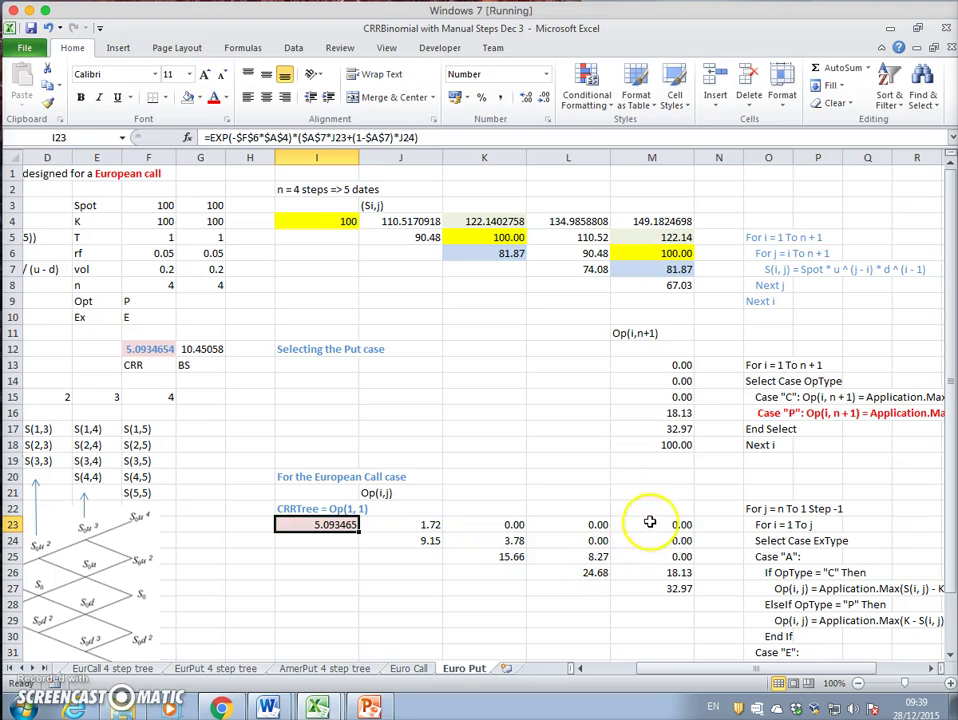
# Check the =MAX($F$4-M…,0) terminal payoff formulas in M13 through M18
pyautogui.click(677, 364)
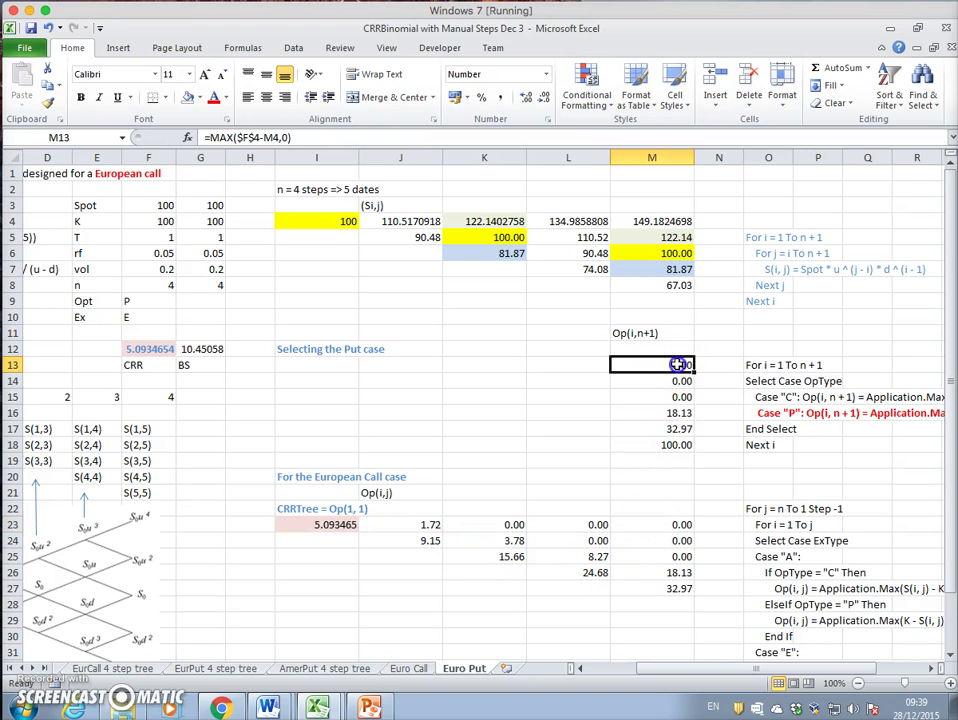
pyautogui.click(674, 380)
pyautogui.click(670, 396)
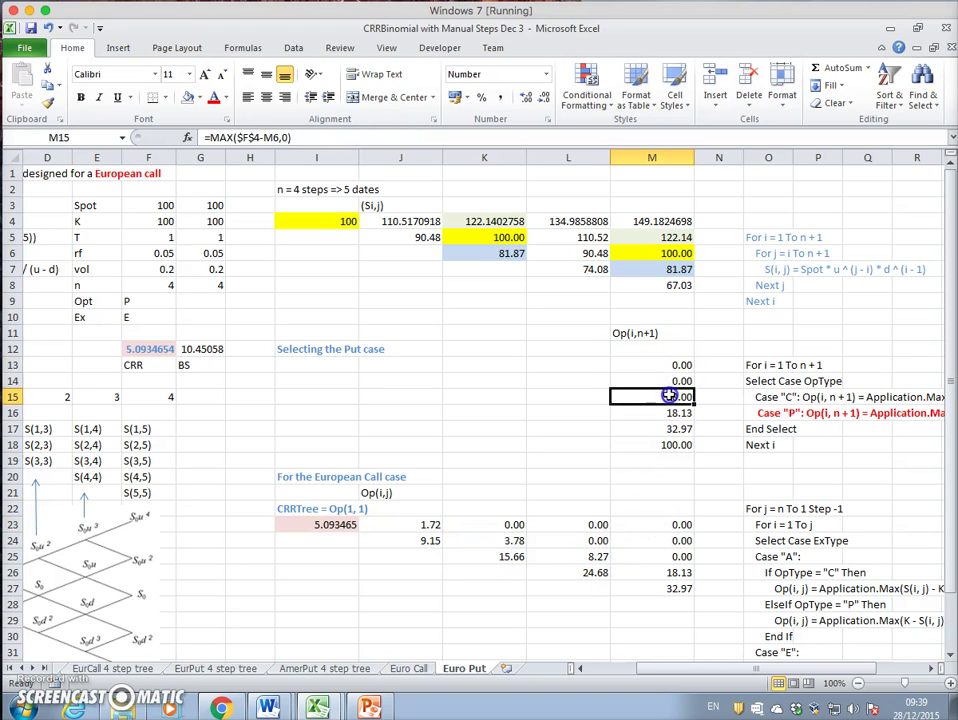
pyautogui.click(666, 414)
pyautogui.click(672, 428)
pyautogui.click(672, 444)
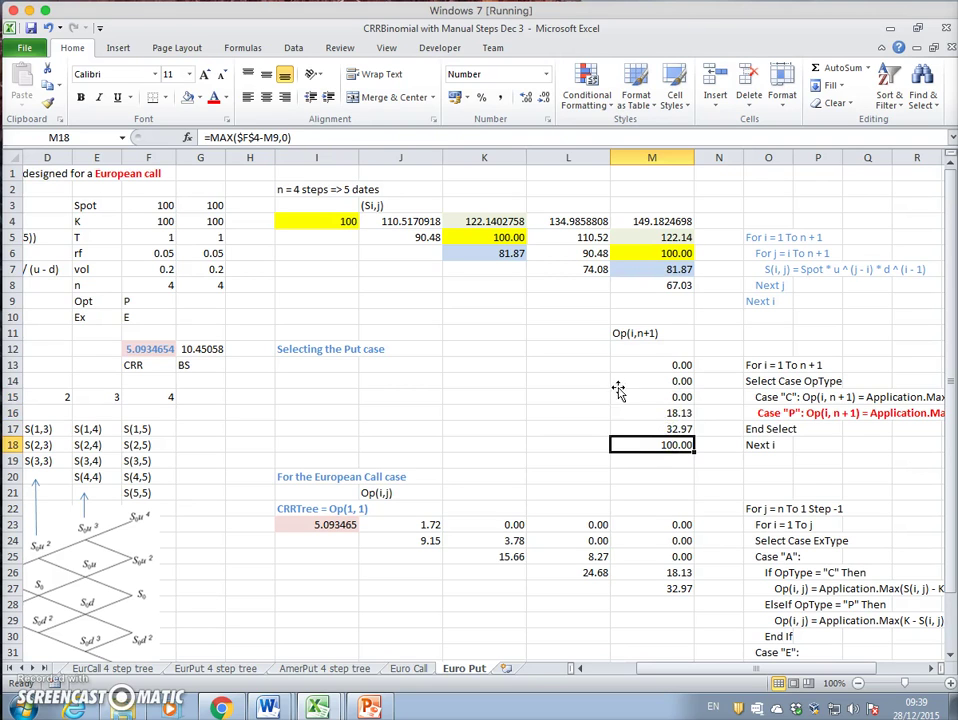
# Clear the extra 100.00 value from M18
pyautogui.click(303, 144)
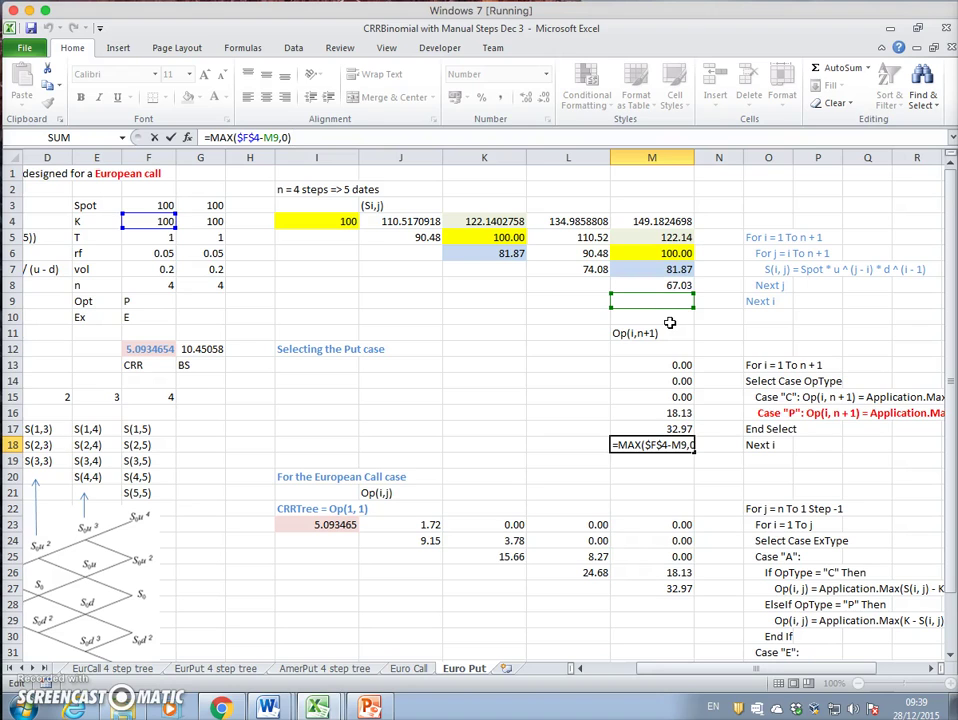
pyautogui.hotkey('ctrl', 'Return')
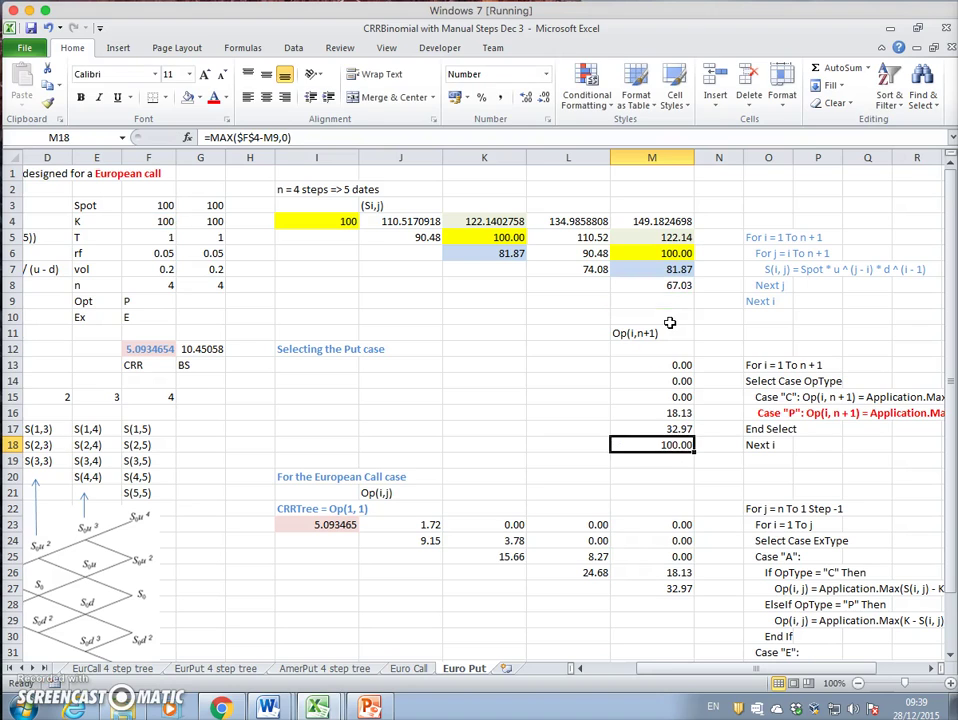
pyautogui.click(685, 459)
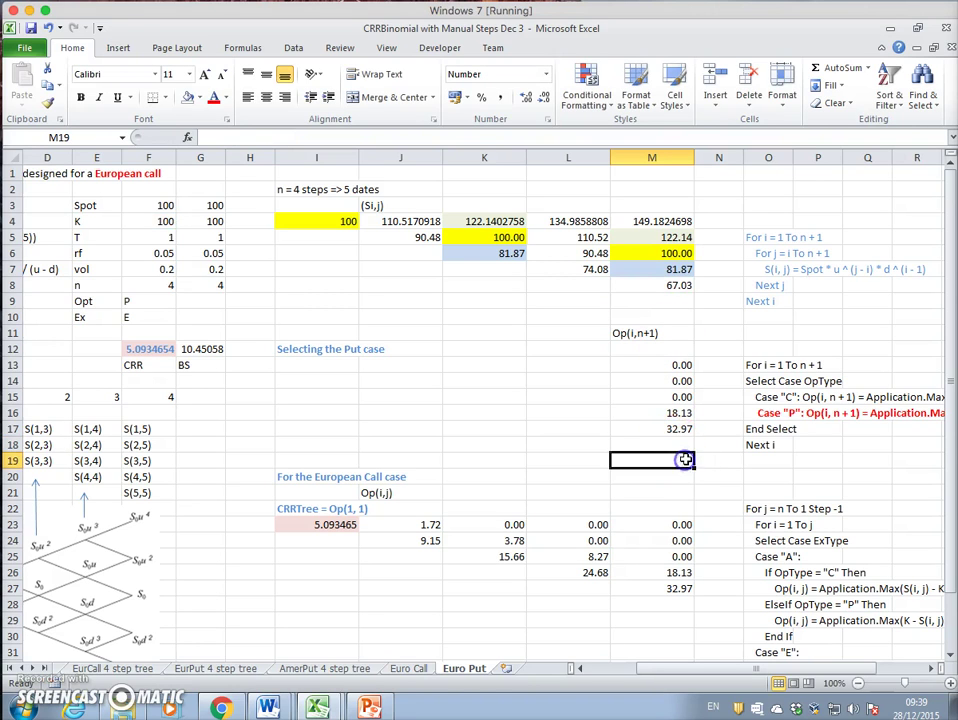
# Try an =M17 reference in M28, cancel it, and return to M13
pyautogui.click(655, 602)
pyautogui.write('=M17')
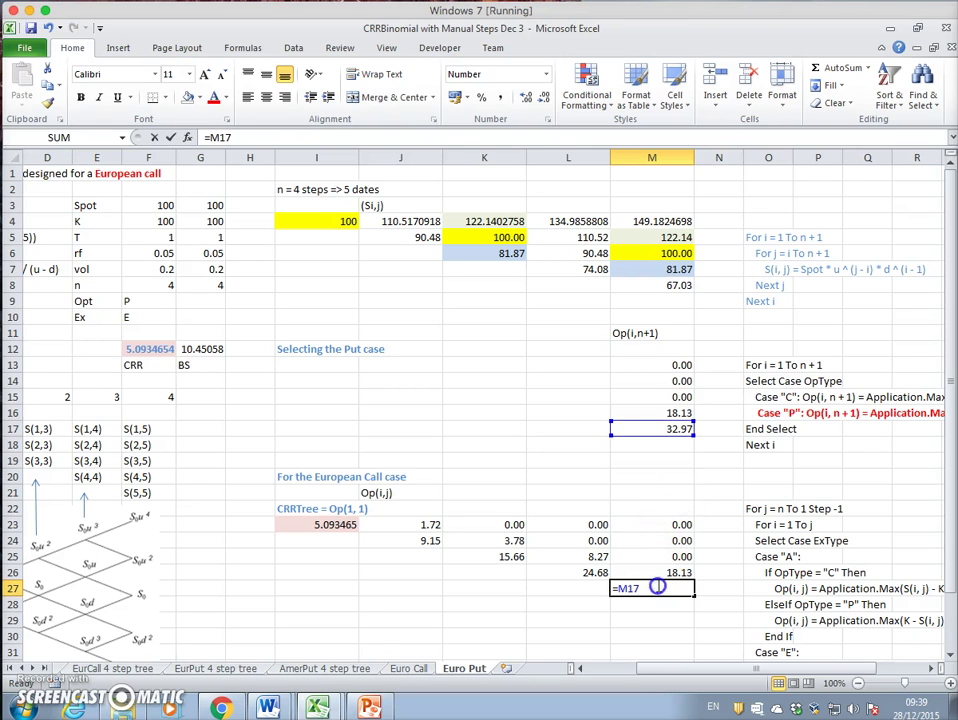
pyautogui.press('Escape')
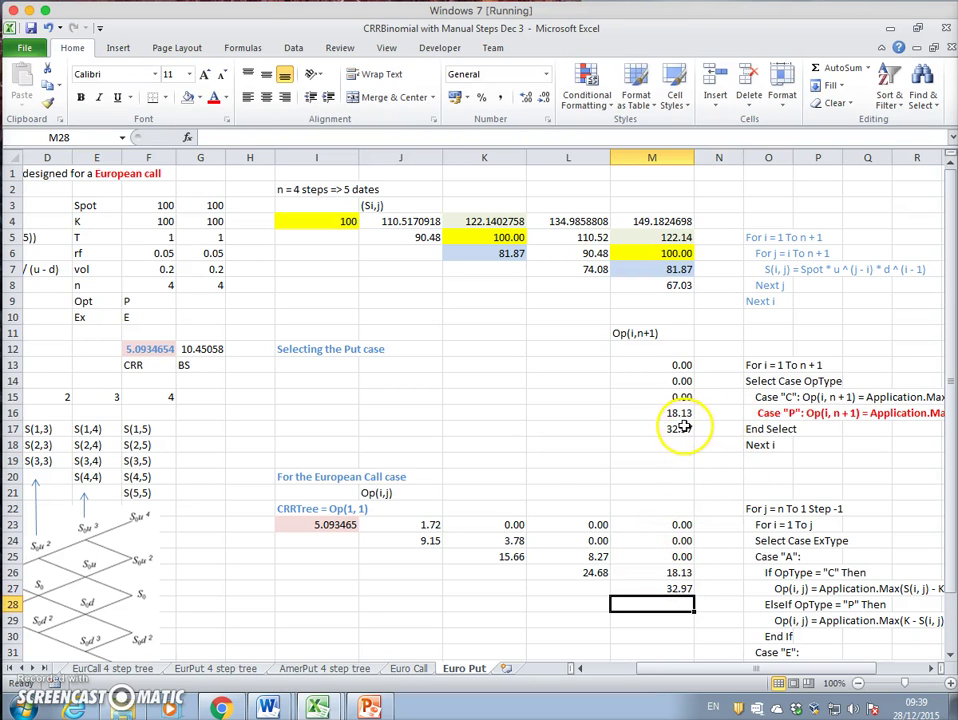
pyautogui.click(671, 364)
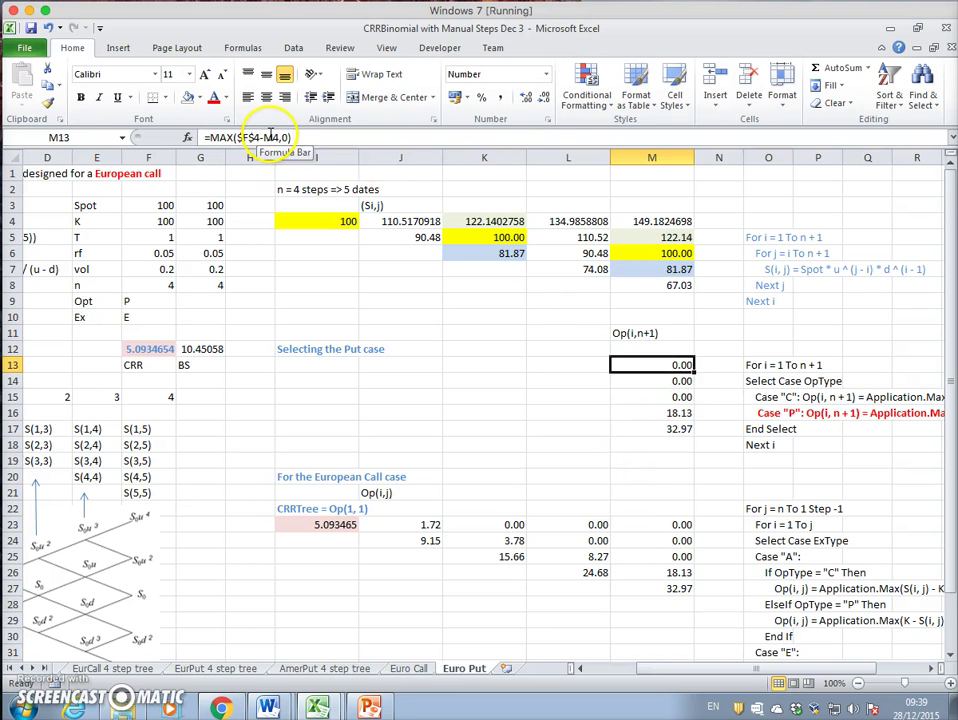
pyautogui.click(579, 670)
pyautogui.click(255, 137)
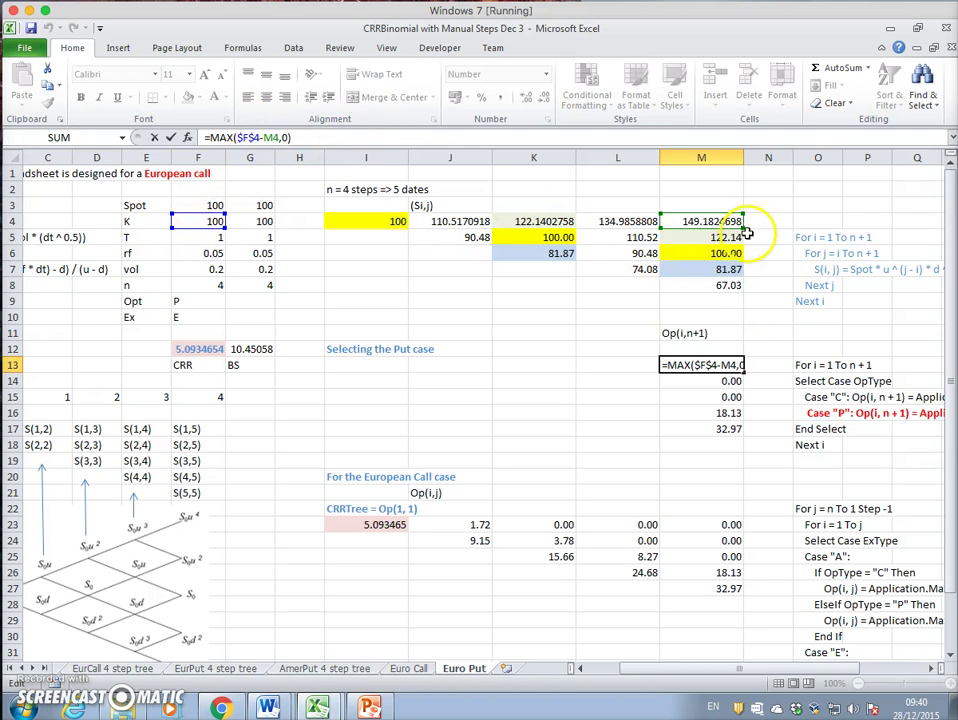
pyautogui.press('Return')
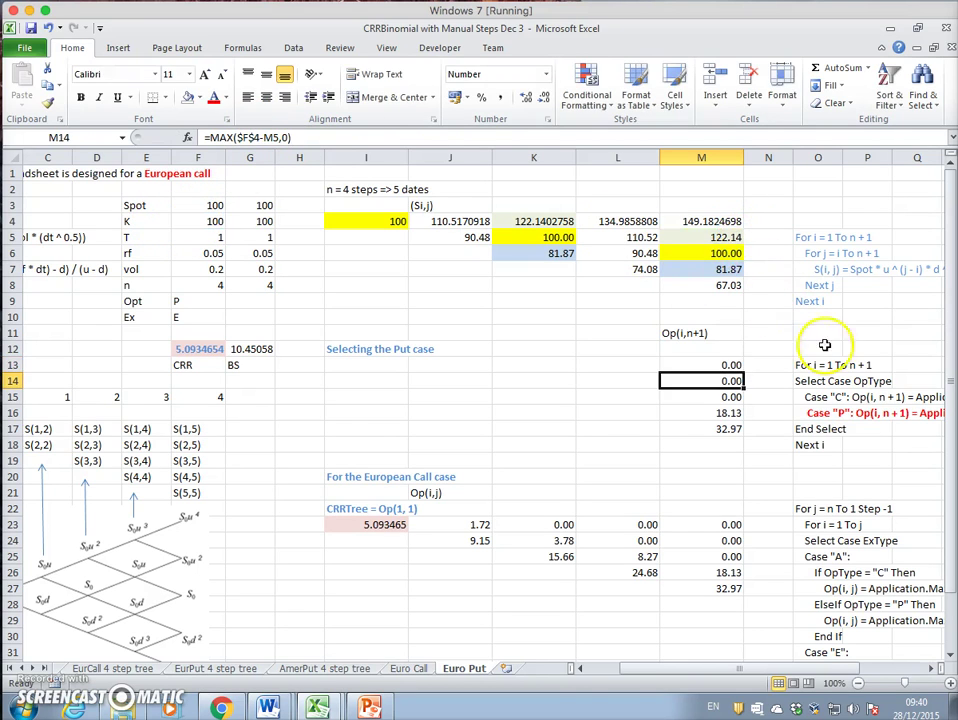
pyautogui.click(713, 397)
pyautogui.click(710, 413)
pyautogui.click(710, 429)
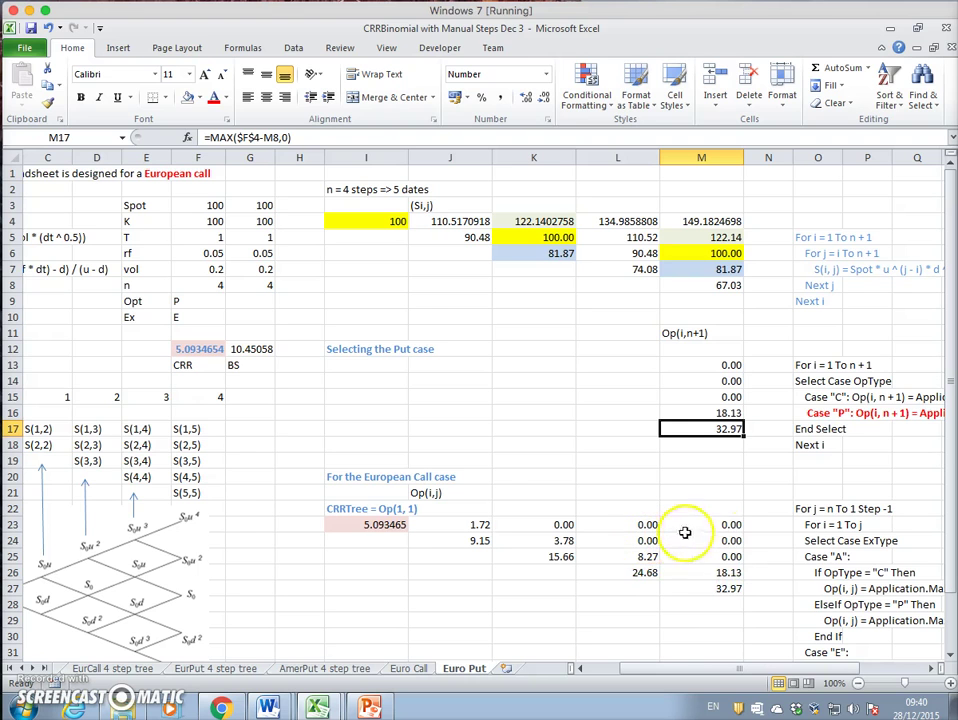
pyautogui.click(931, 668)
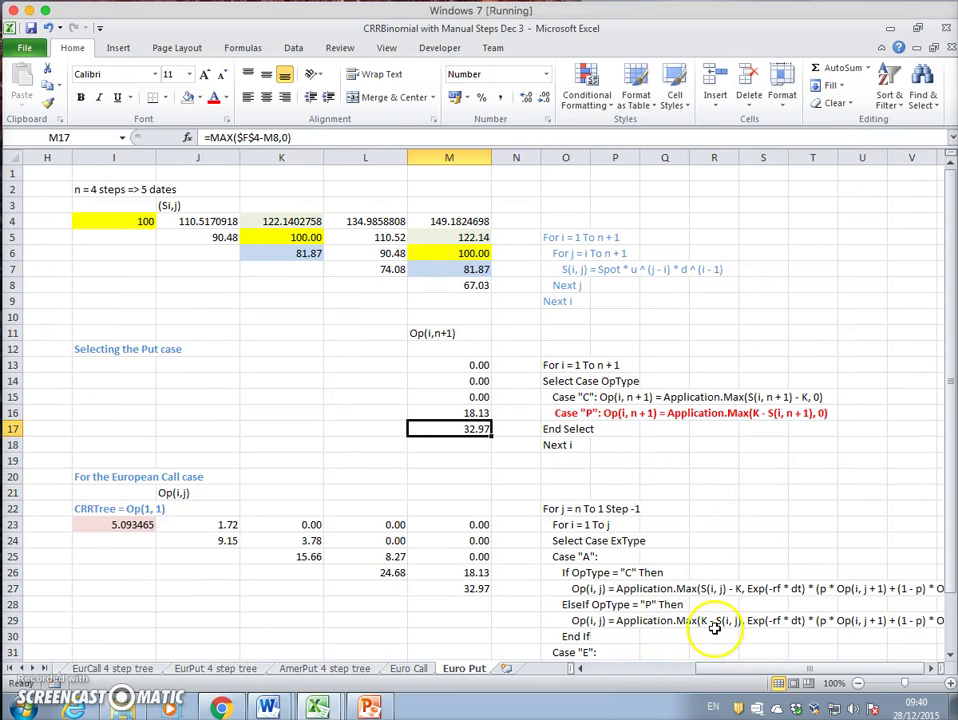
pyautogui.click(931, 668)
pyautogui.click(931, 668)
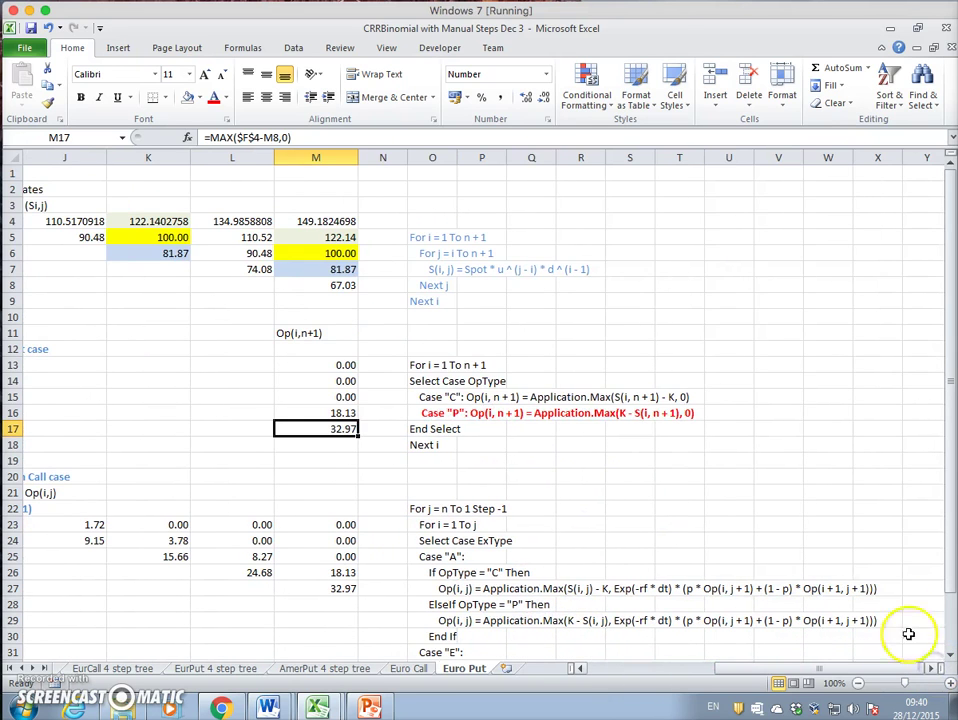
pyautogui.scroll(-2, 900, 596)
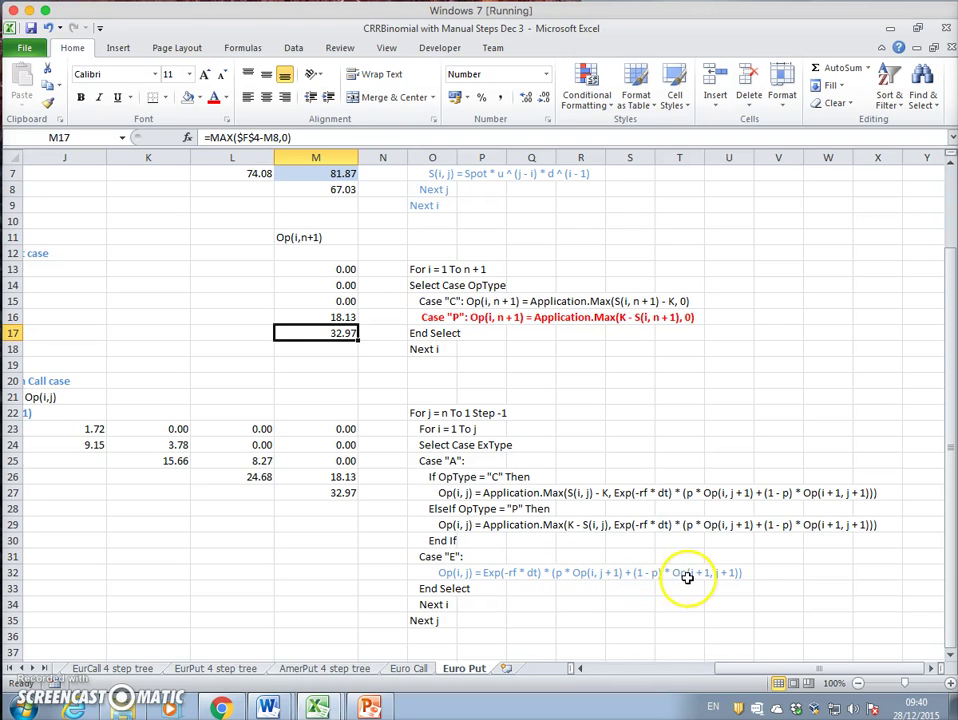
pyautogui.moveTo(742, 667); pyautogui.dragTo(700, 670)
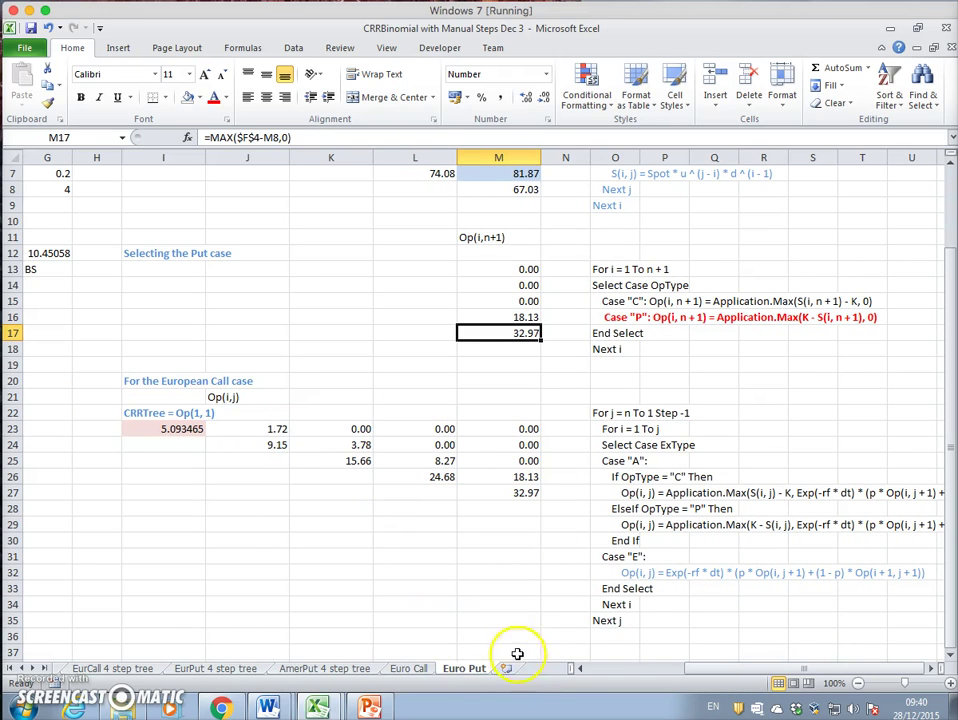
pyautogui.click(498, 604)
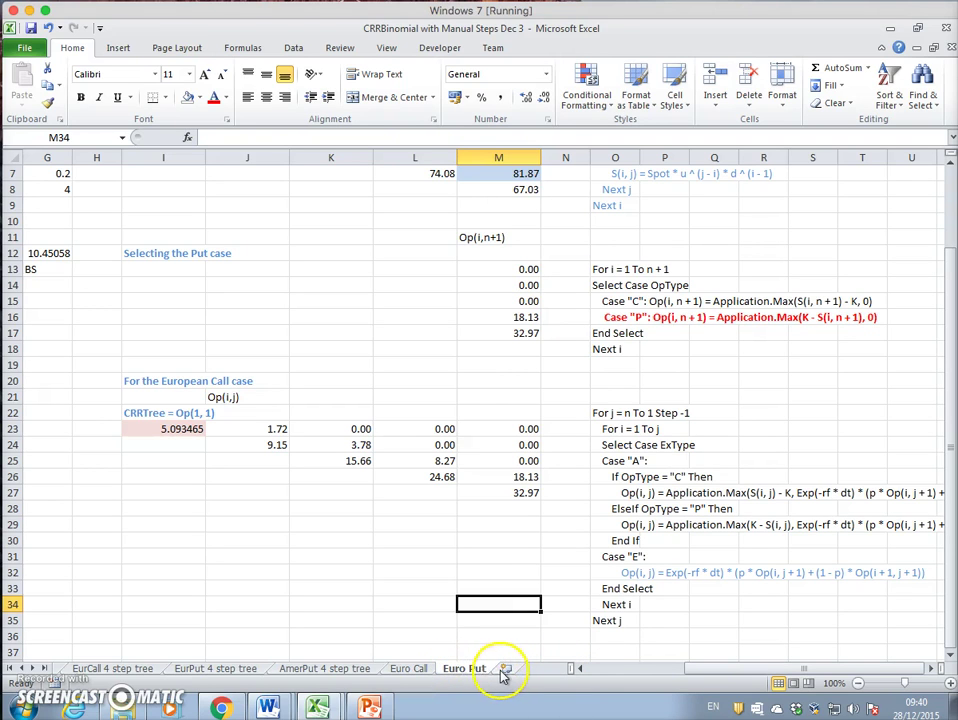
# Copy the whole Euro Put sheet and paste it into a new blank sheet
pyautogui.moveTo(716, 669); pyautogui.dragTo(570, 645)
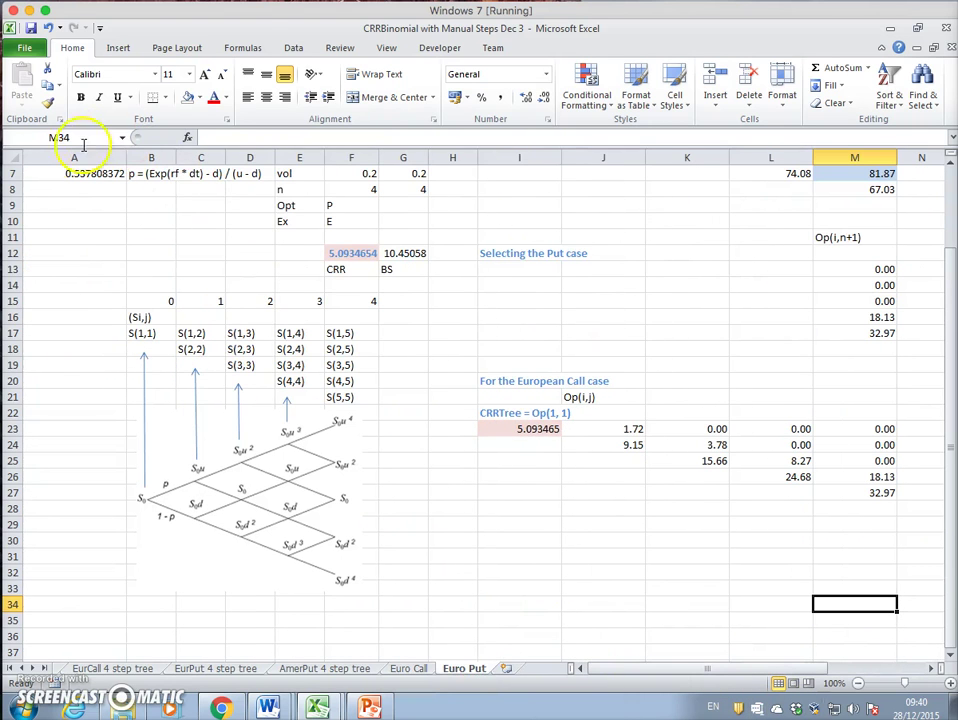
pyautogui.click(9, 157)
pyautogui.click(47, 88)
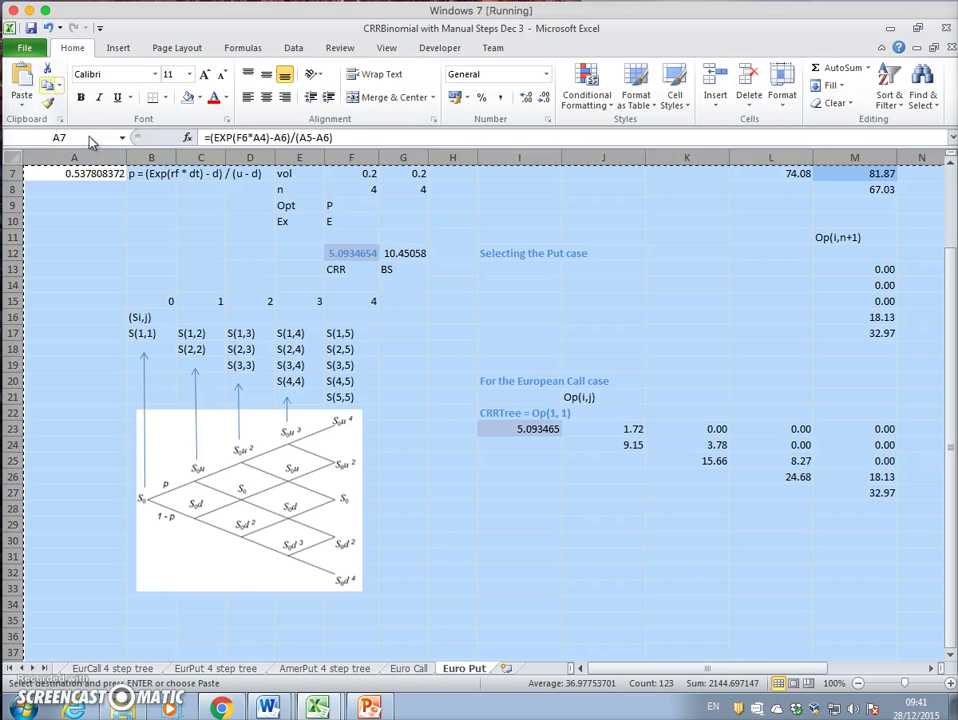
pyautogui.click(506, 669)
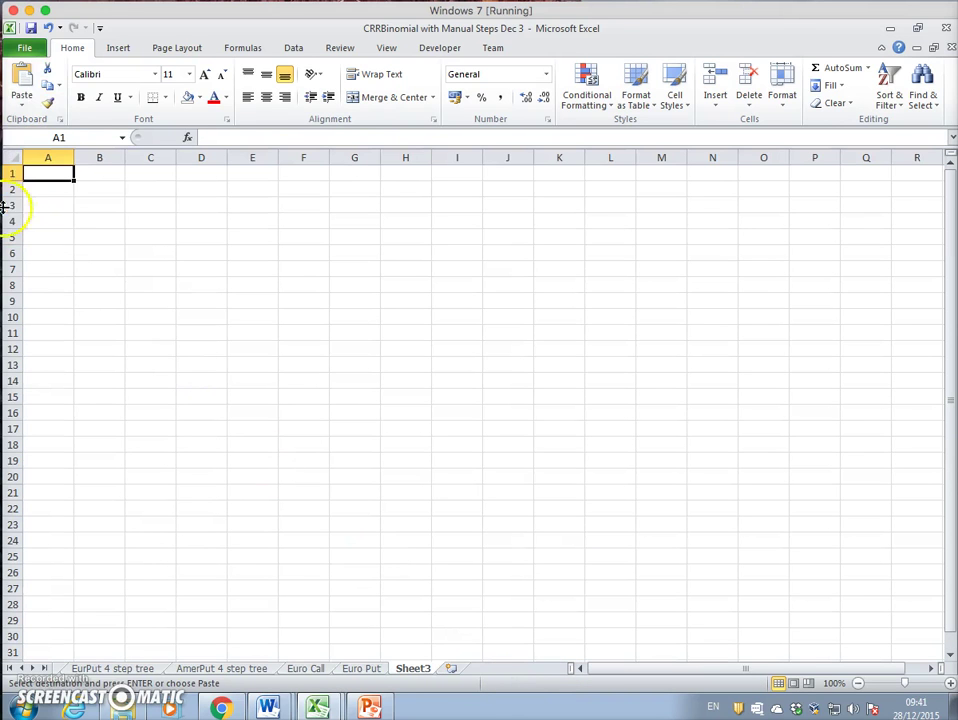
pyautogui.click(22, 85)
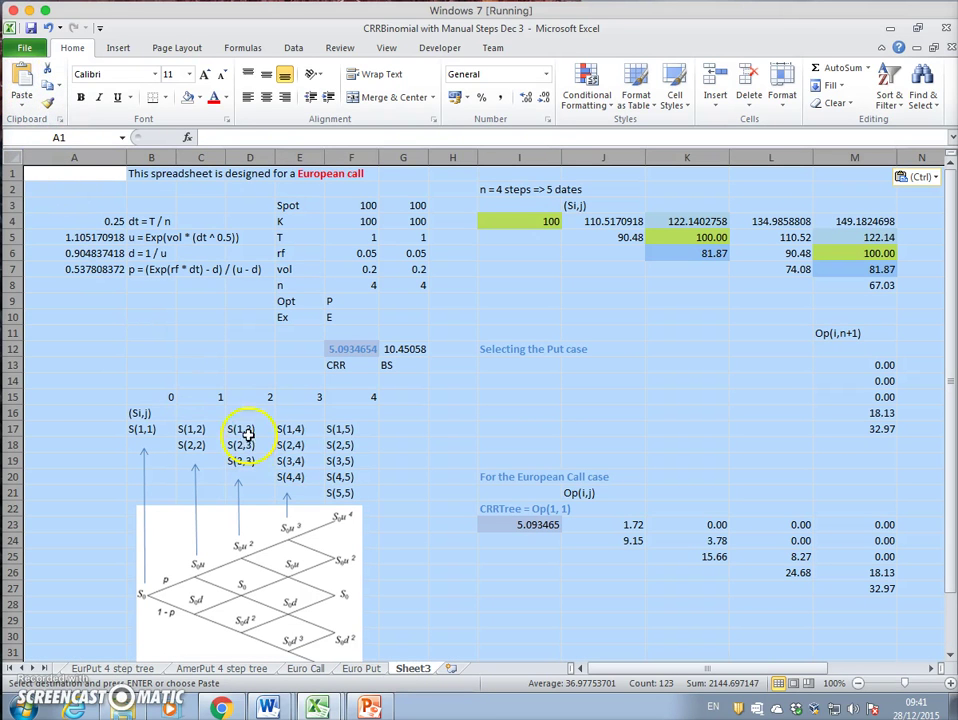
# Rename the new sheet Amer Put and return to the Euro Put tab
pyautogui.doubleClick(412, 669)
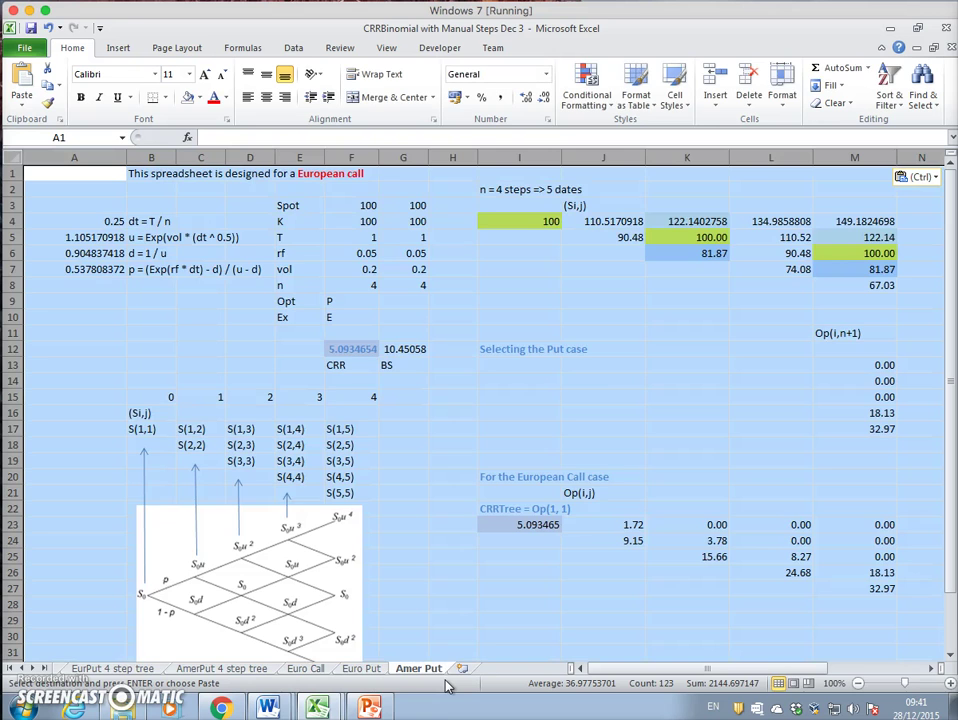
pyautogui.click(366, 672)
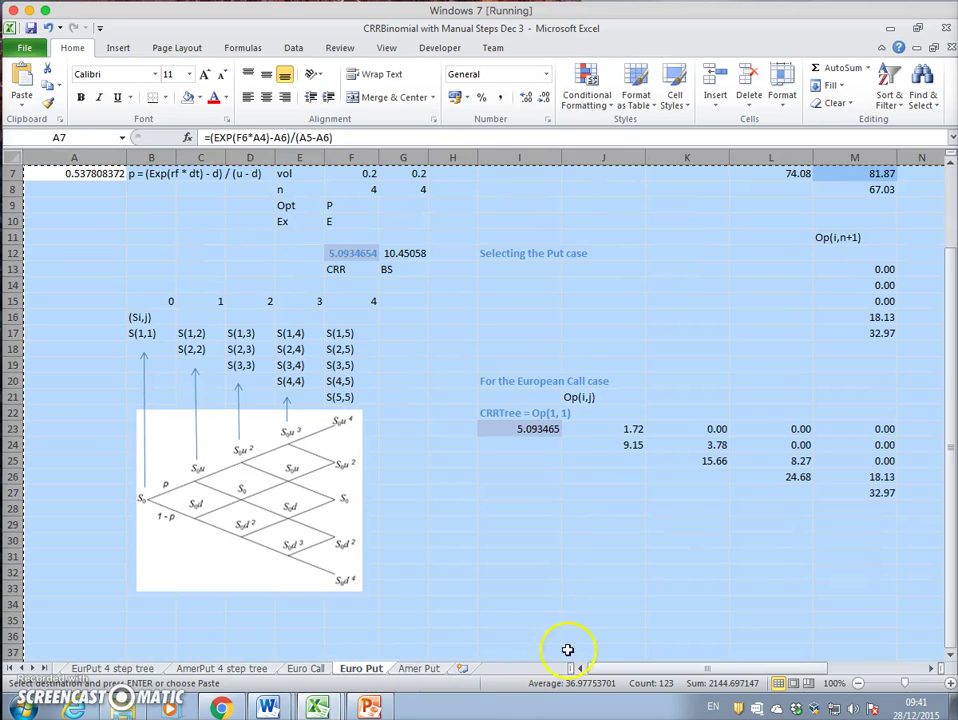
pyautogui.scroll(-4, 648, 560)
pyautogui.scroll(6, 651, 558)
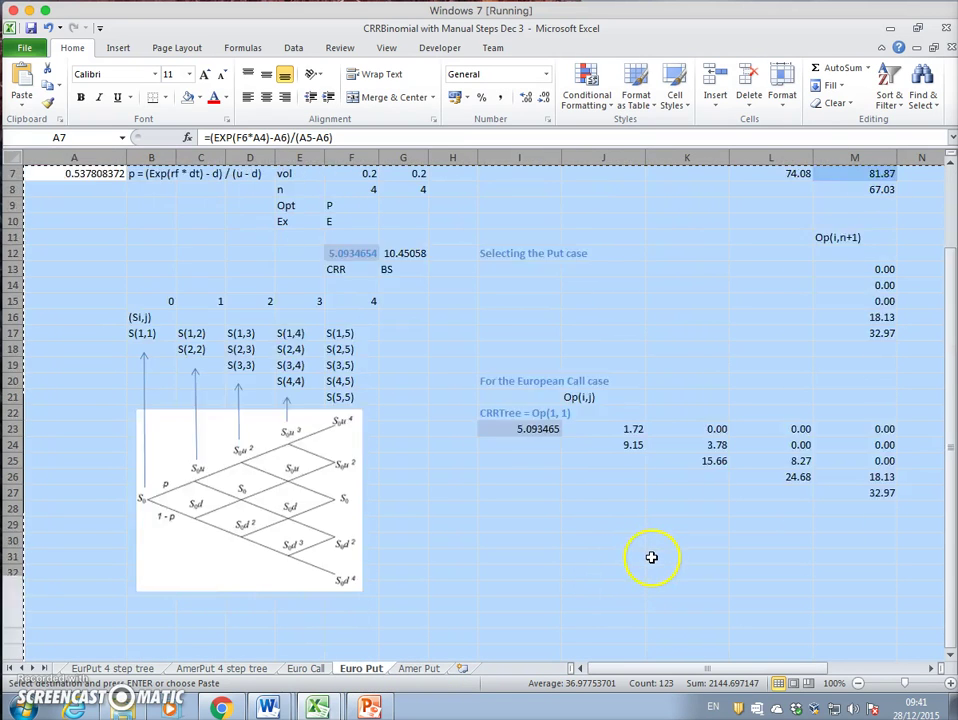
pyautogui.click(590, 574)
# On Amer Put, set exercise type F10 to A, changing the F12 price from 5.0934654 to 5.8828004
pyautogui.click(522, 526)
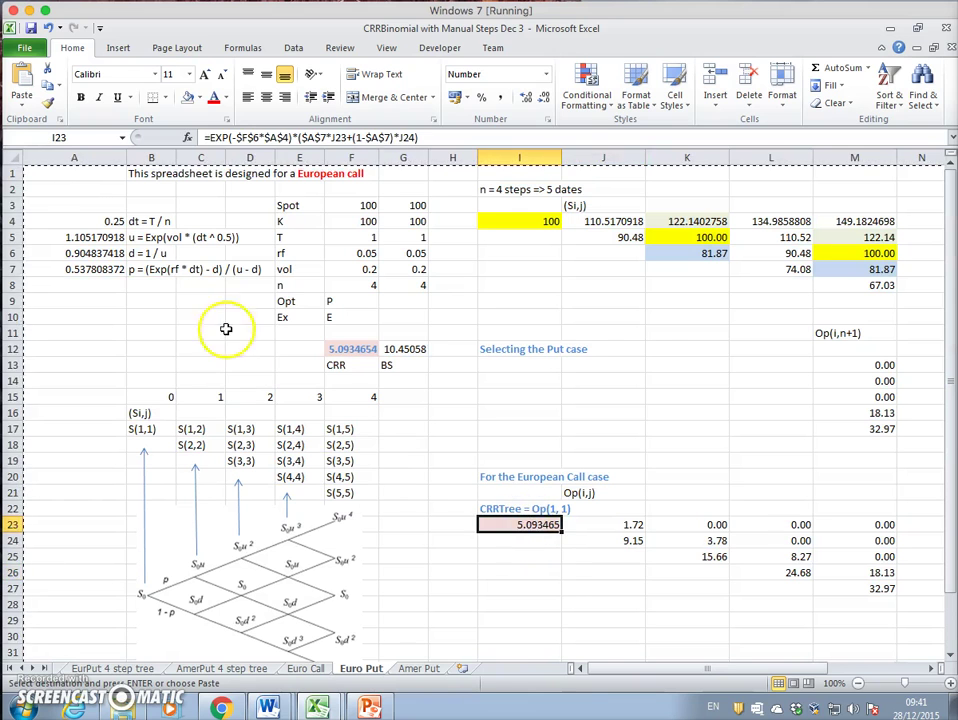
pyautogui.click(353, 348)
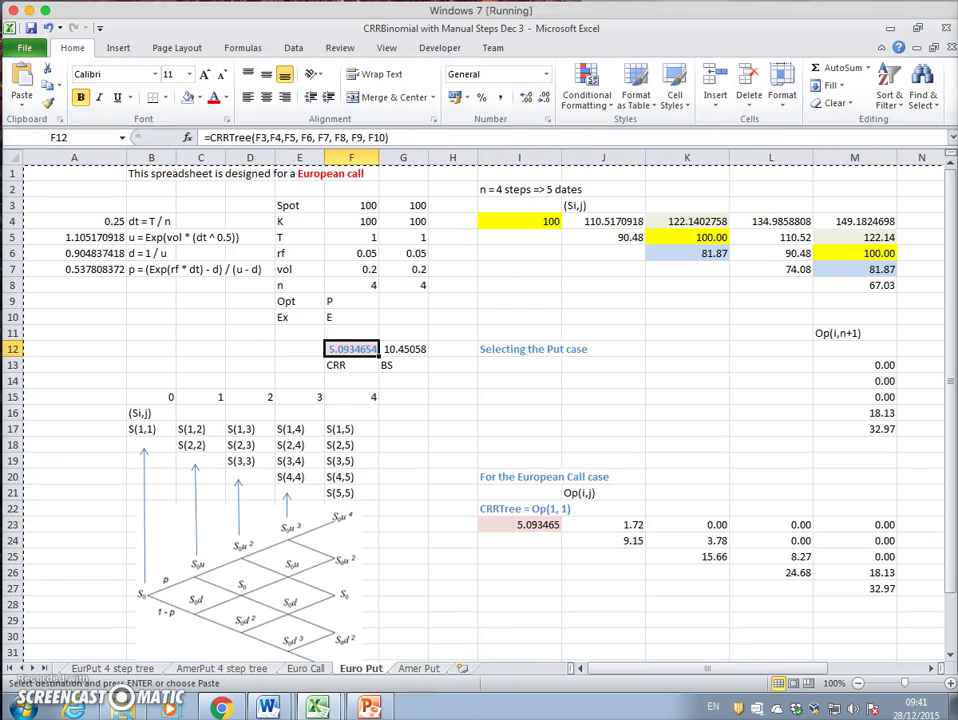
pyautogui.click(418, 669)
pyautogui.click(452, 410)
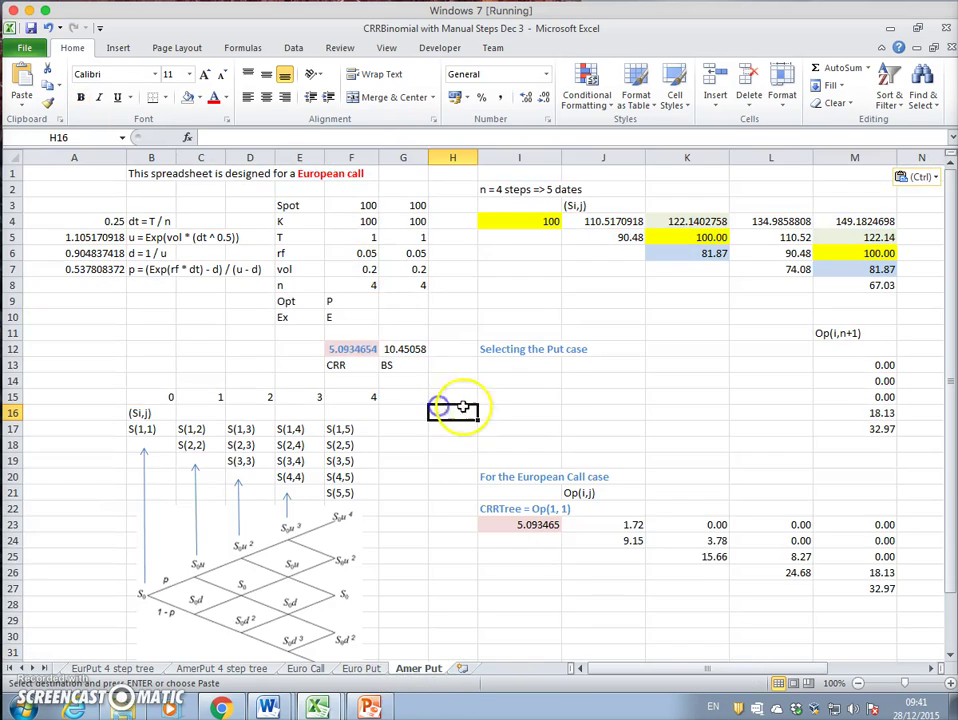
pyautogui.click(346, 345)
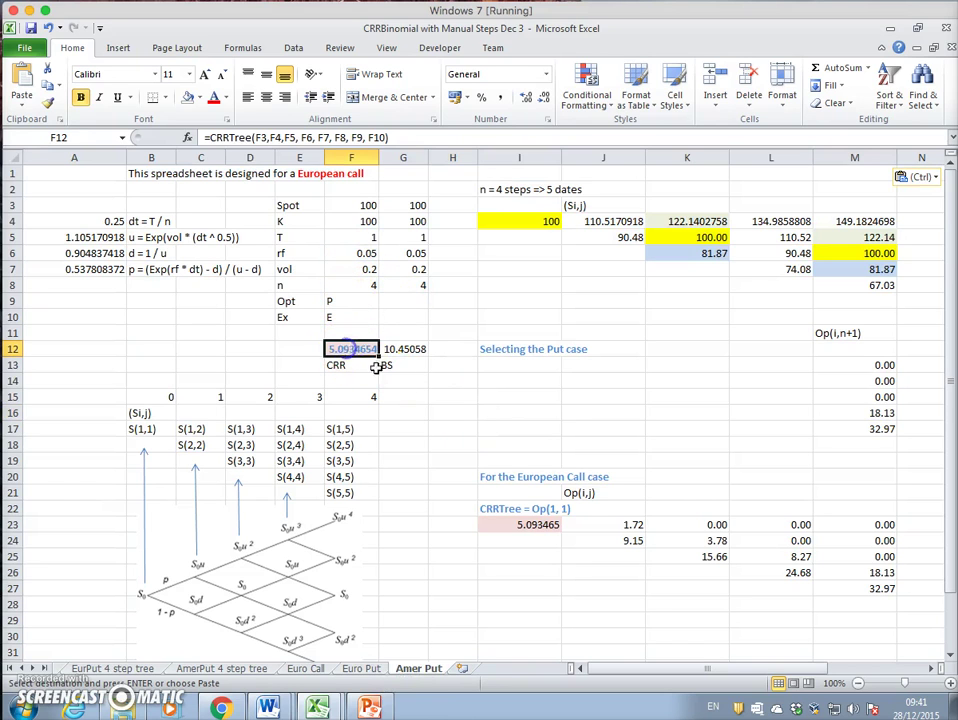
pyautogui.click(340, 318)
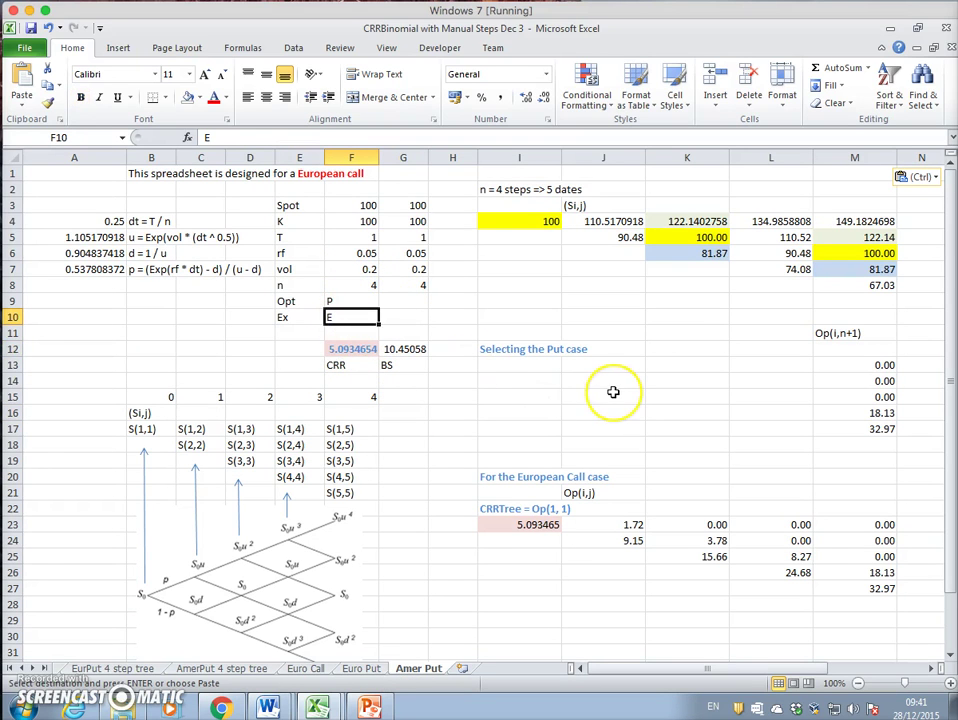
pyautogui.write('A')
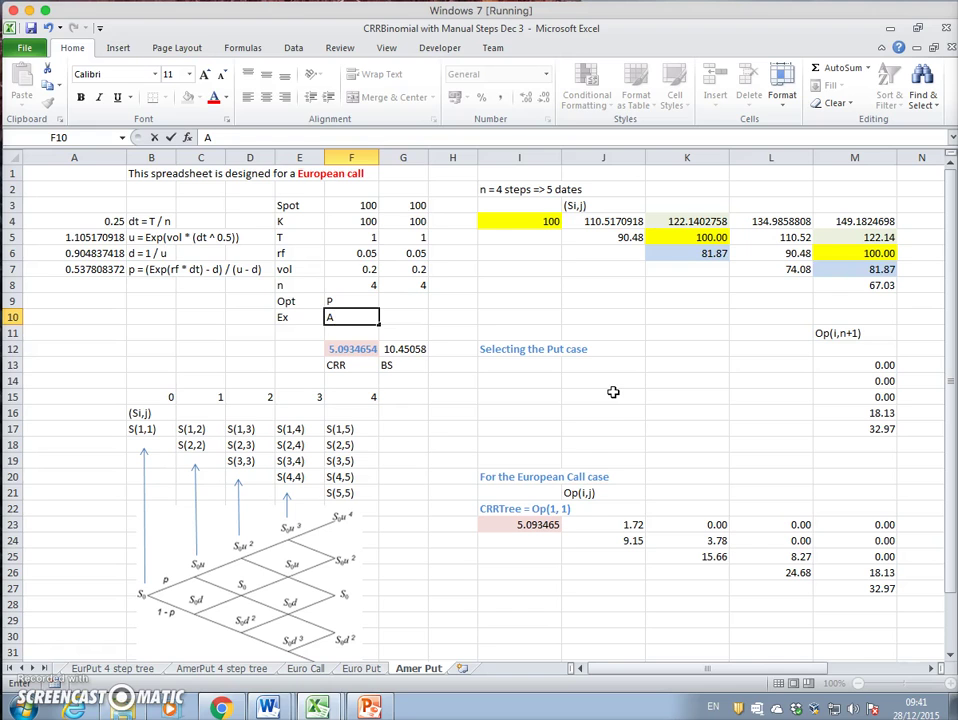
pyautogui.press('Return')
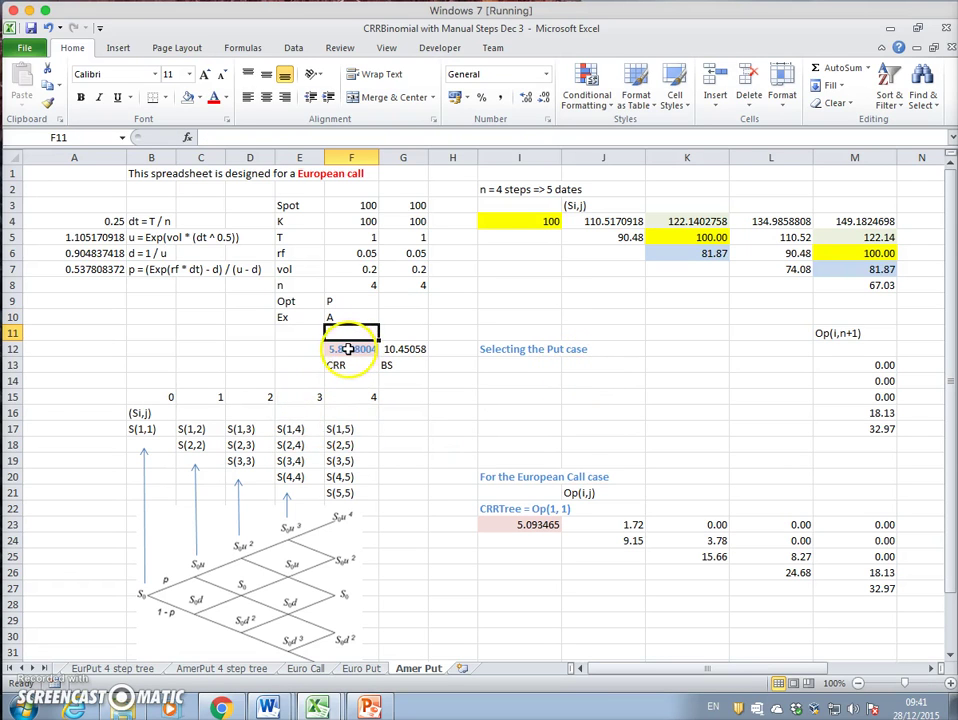
pyautogui.moveTo(759, 669); pyautogui.dragTo(850, 669)
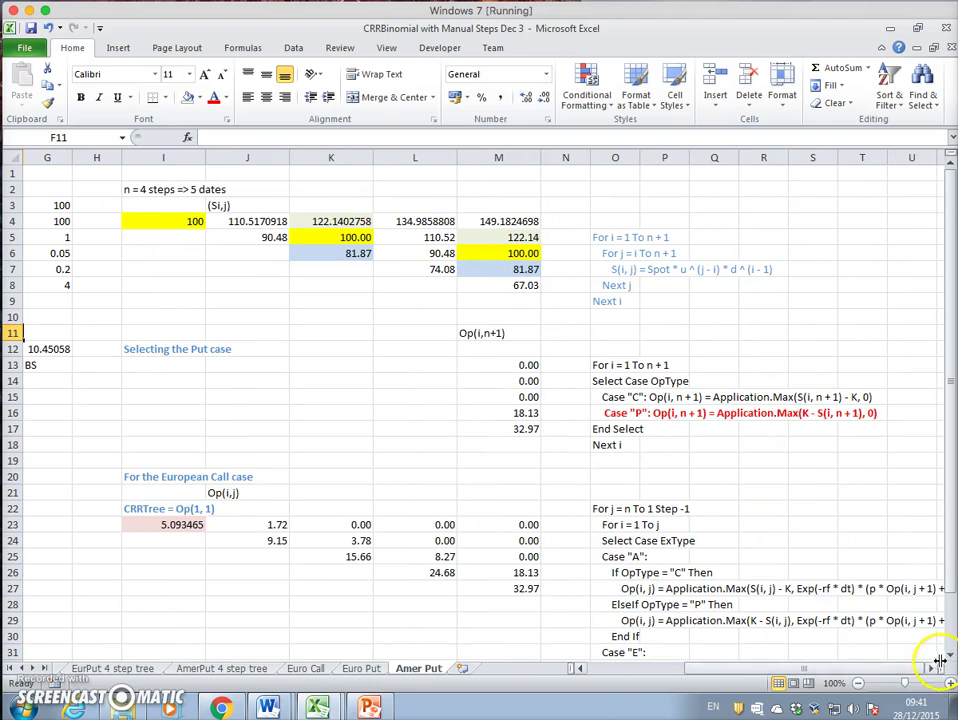
# Make the O29 American put formula text red and bold
pyautogui.click(950, 662)
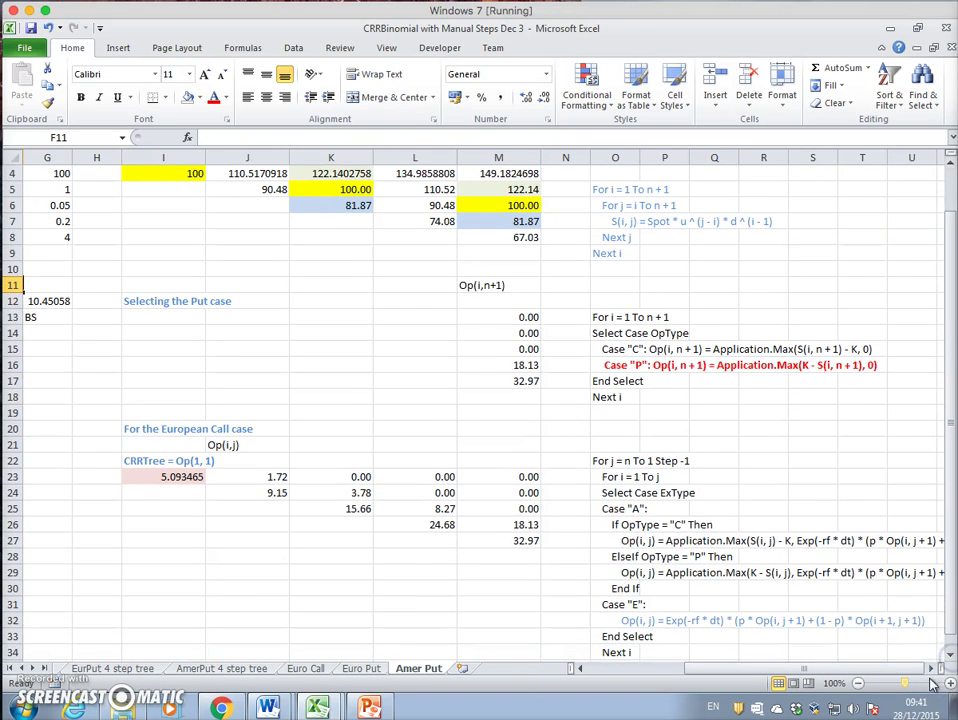
pyautogui.click(930, 669)
pyautogui.click(930, 669)
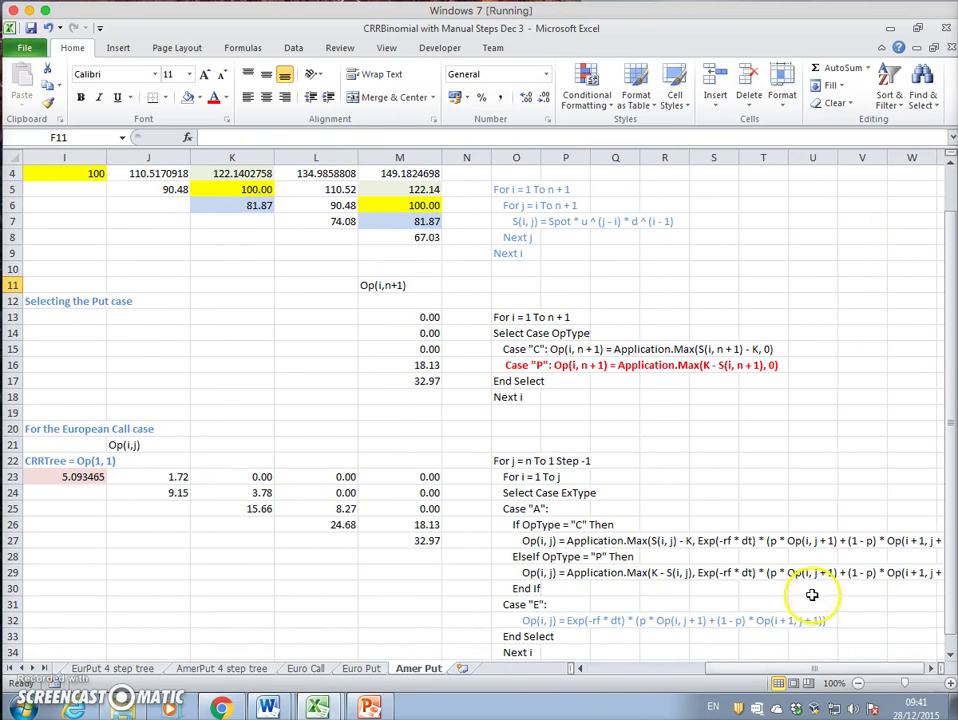
pyautogui.click(857, 683)
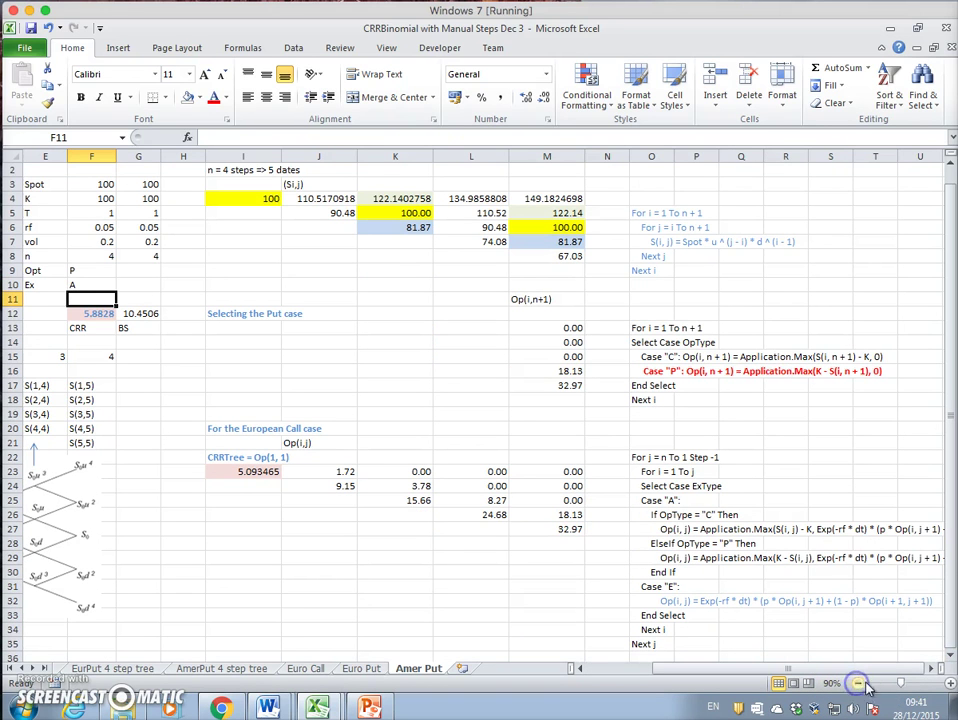
pyautogui.click(930, 669)
pyautogui.click(930, 669)
pyautogui.click(930, 669)
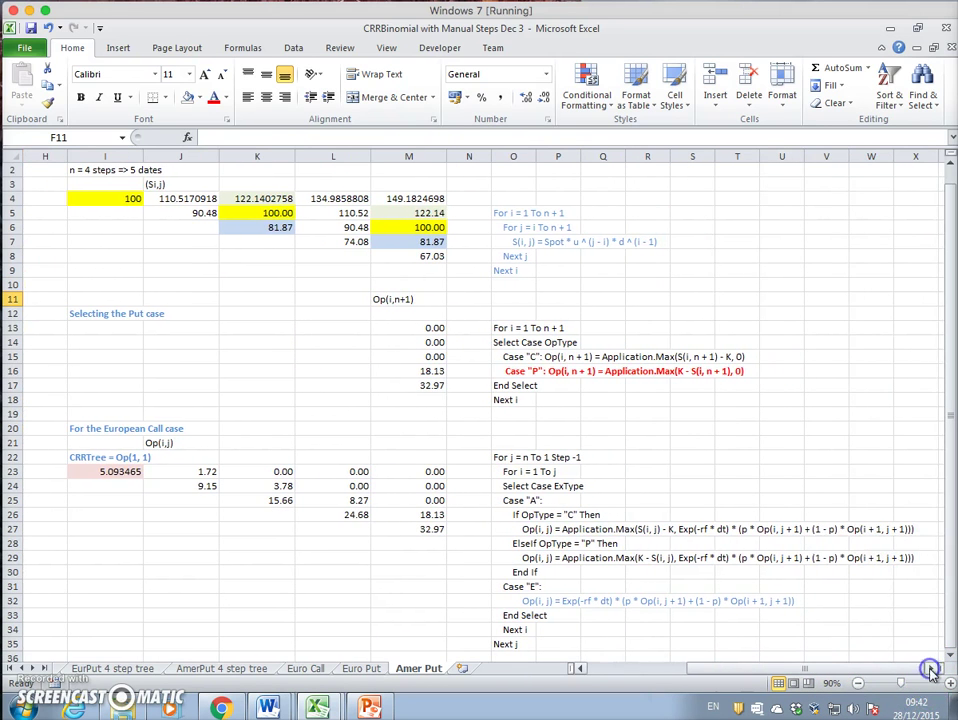
pyautogui.click(522, 601)
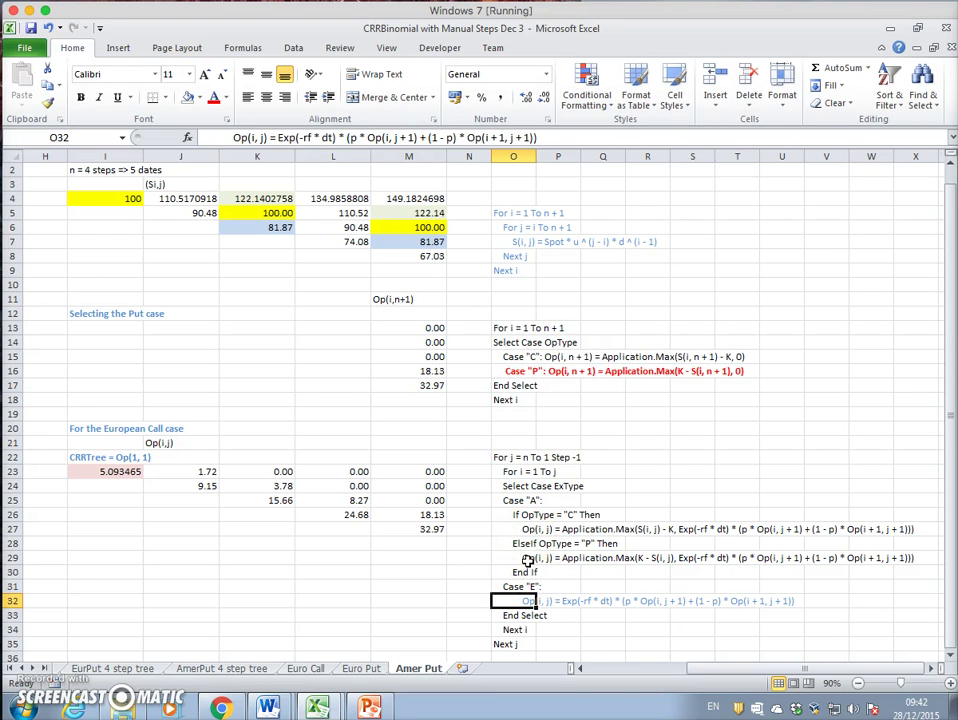
pyautogui.click(527, 559)
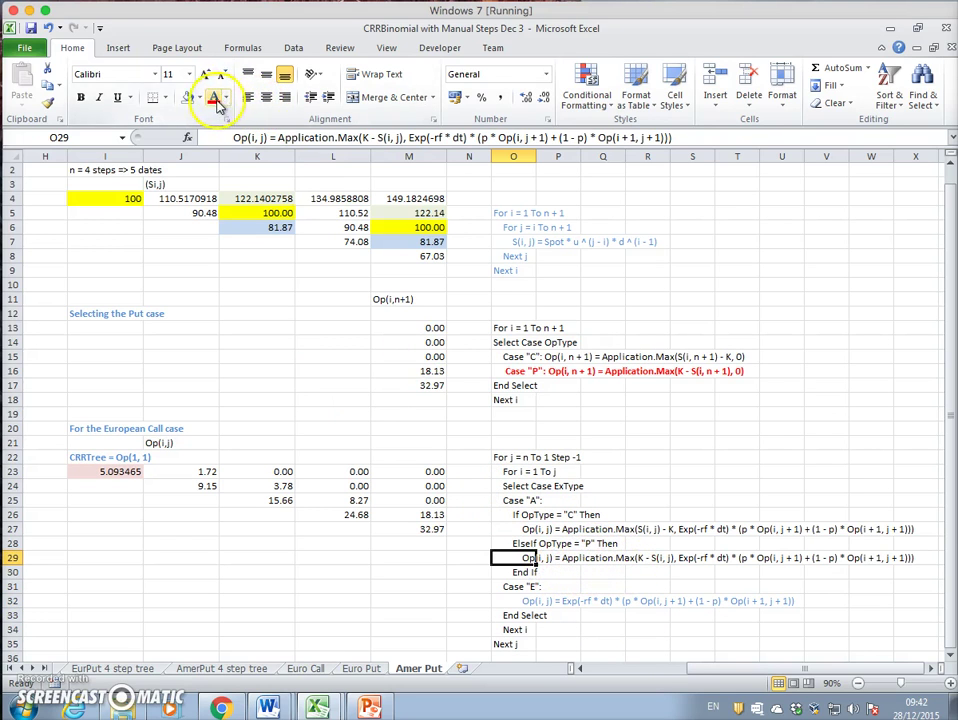
pyautogui.click(217, 101)
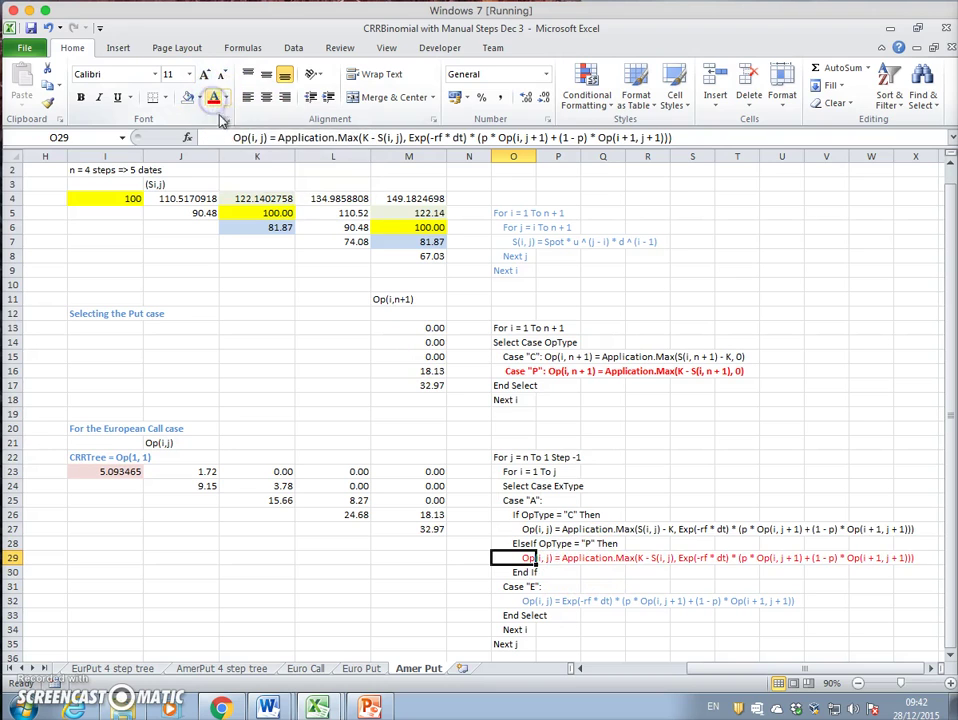
pyautogui.click(81, 100)
# Reset the O32 formula text's font colour to Automatic black
pyautogui.click(510, 601)
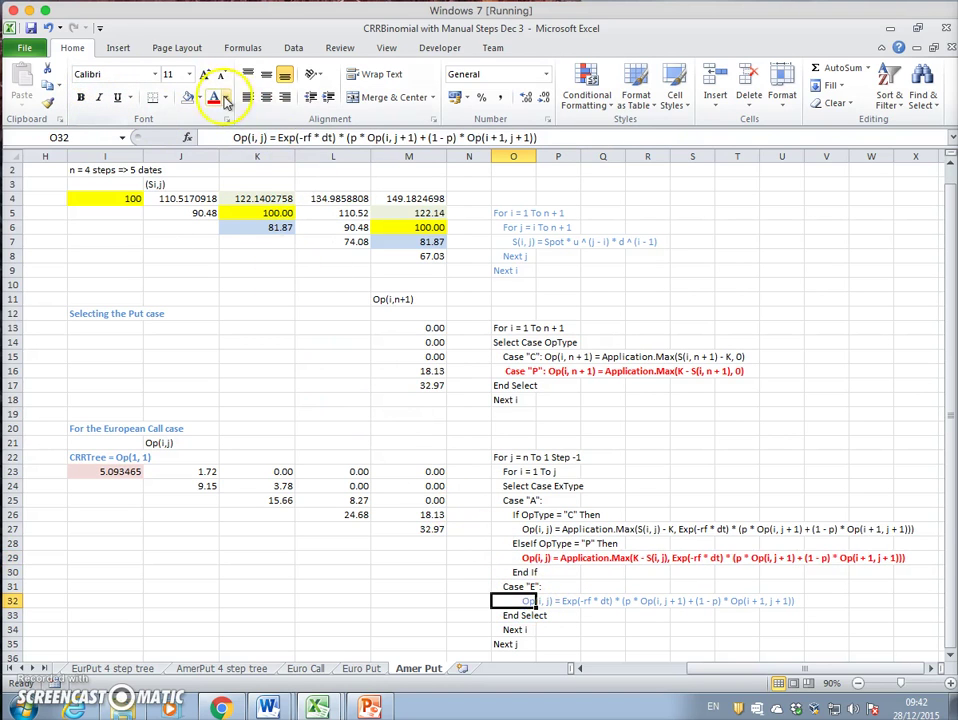
pyautogui.click(227, 100)
pyautogui.click(224, 236)
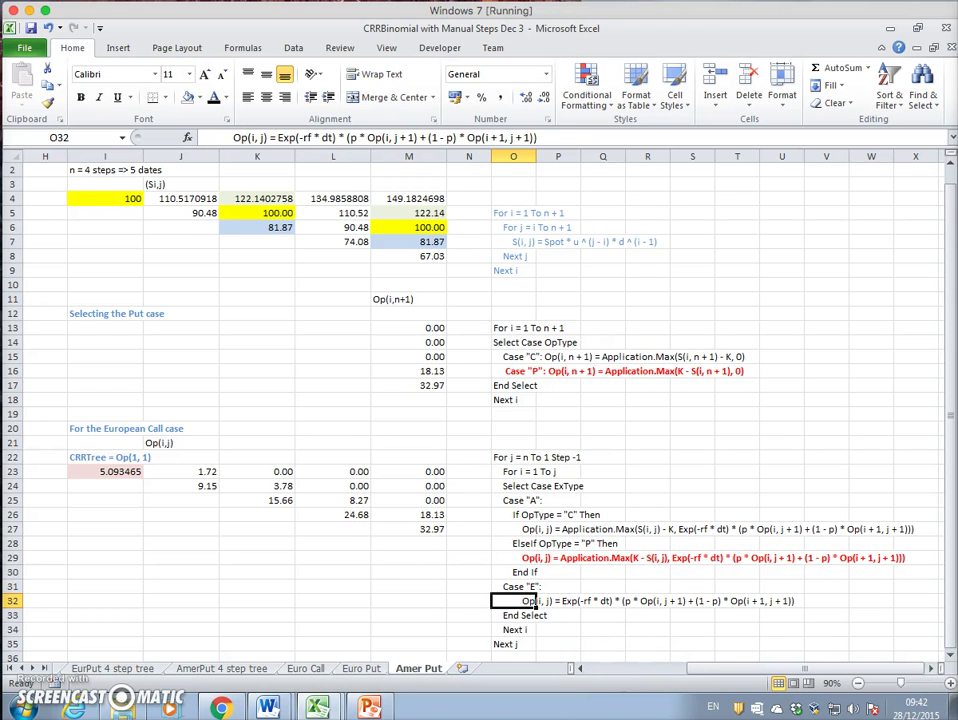
pyautogui.click(949, 684)
pyautogui.click(949, 684)
pyautogui.click(949, 684)
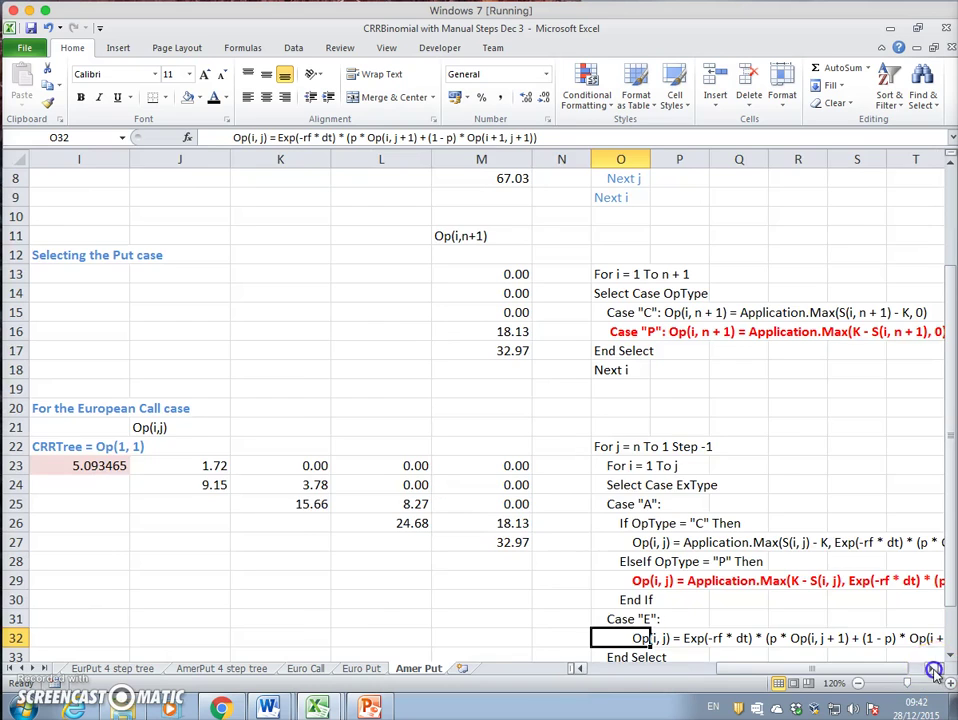
pyautogui.click(936, 669)
pyautogui.click(936, 669)
pyautogui.click(936, 669)
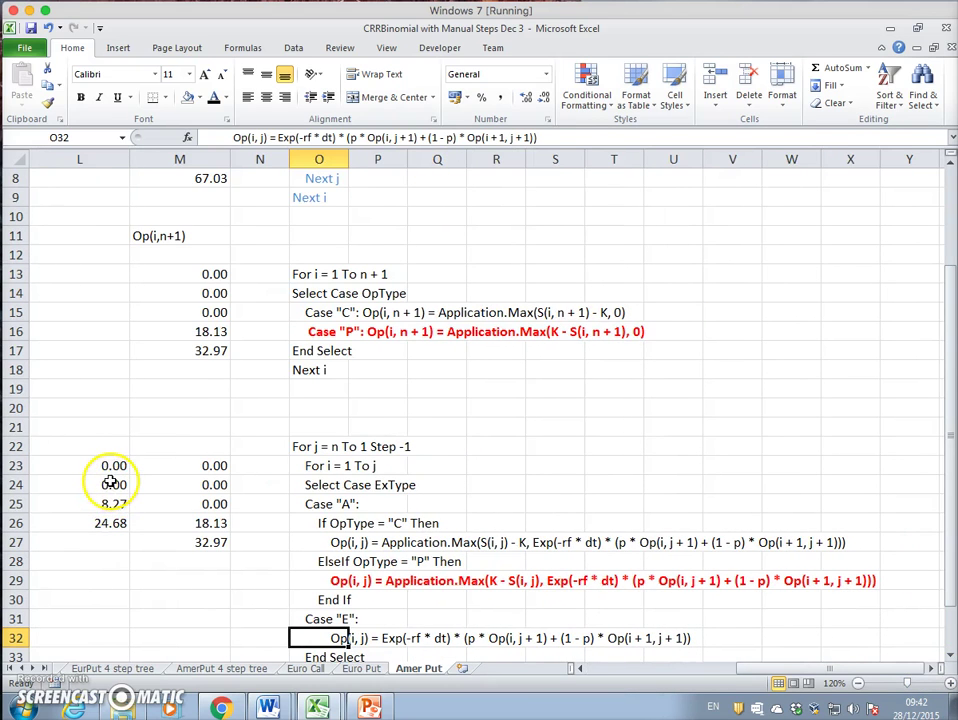
pyautogui.scroll(2, 110, 482)
pyautogui.scroll(-1, 110, 481)
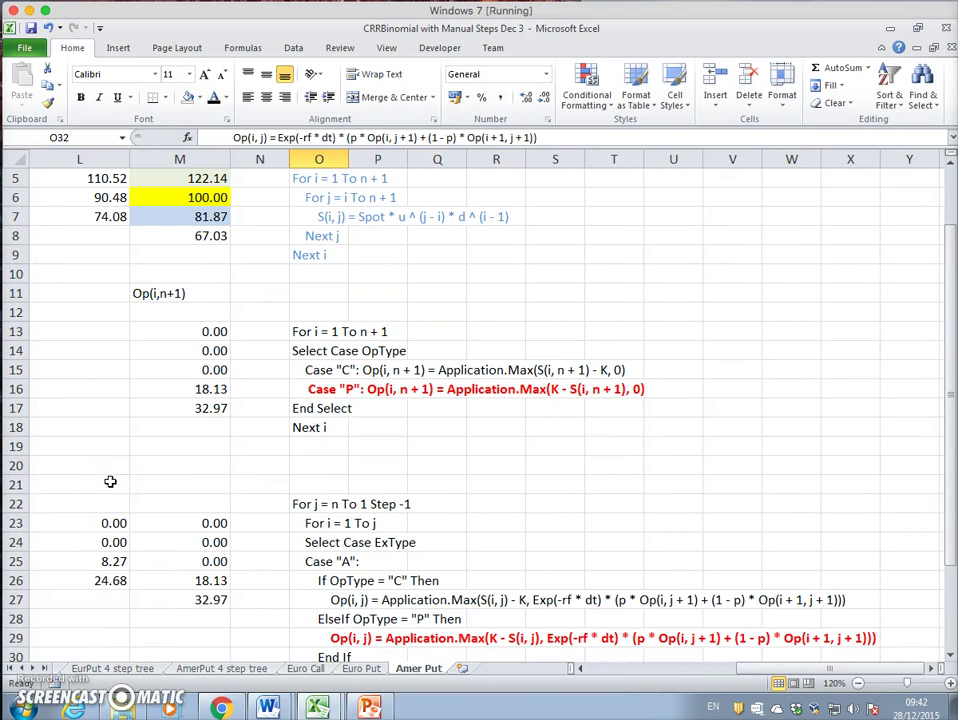
pyautogui.click(858, 683)
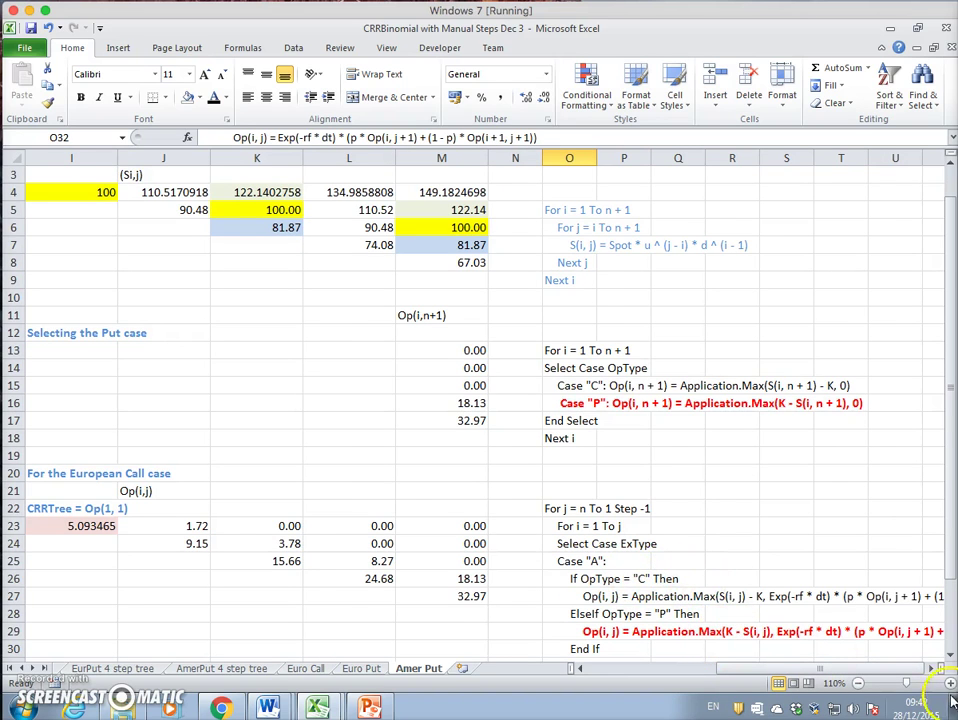
pyautogui.click(930, 668)
pyautogui.click(930, 668)
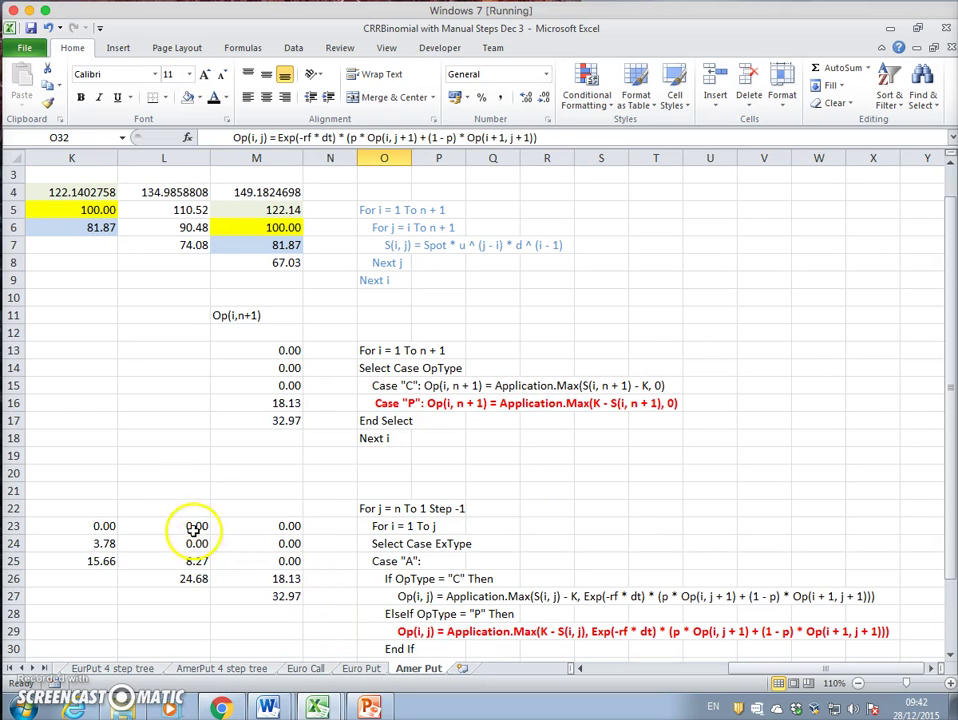
# Inspect the L23 tree node formula without changing it
pyautogui.click(195, 530)
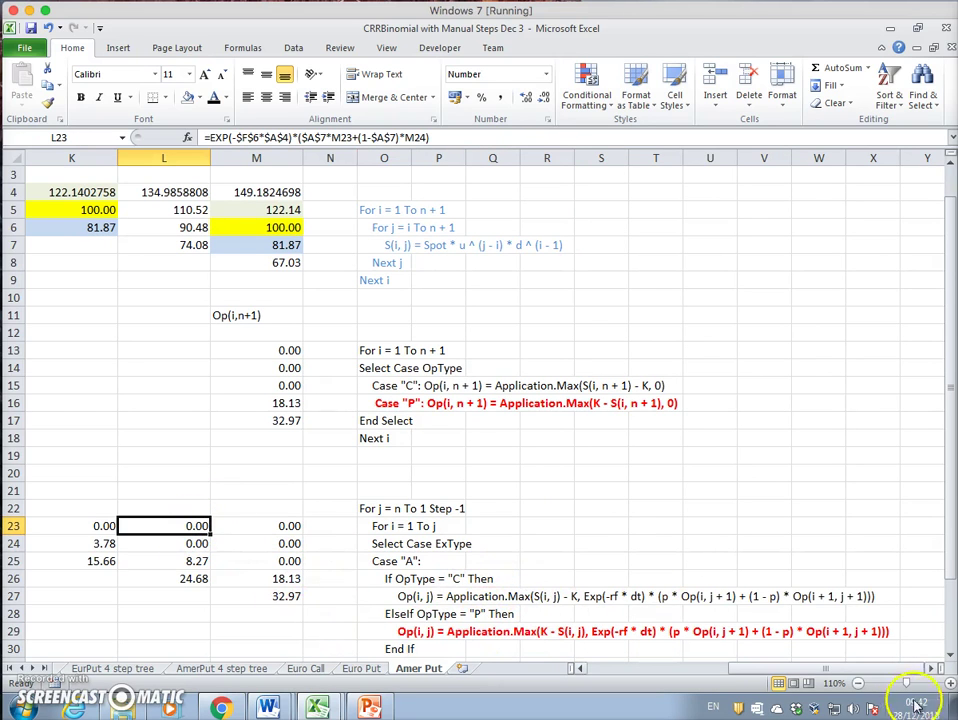
pyautogui.click(951, 655)
pyautogui.click(951, 655)
pyautogui.click(951, 655)
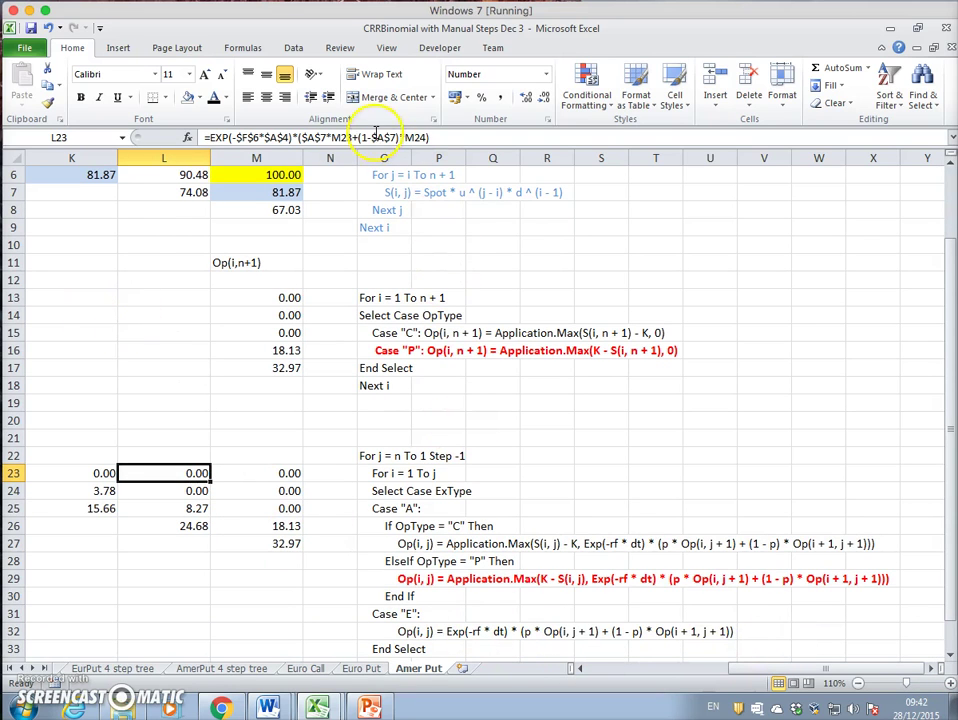
pyautogui.click(360, 137)
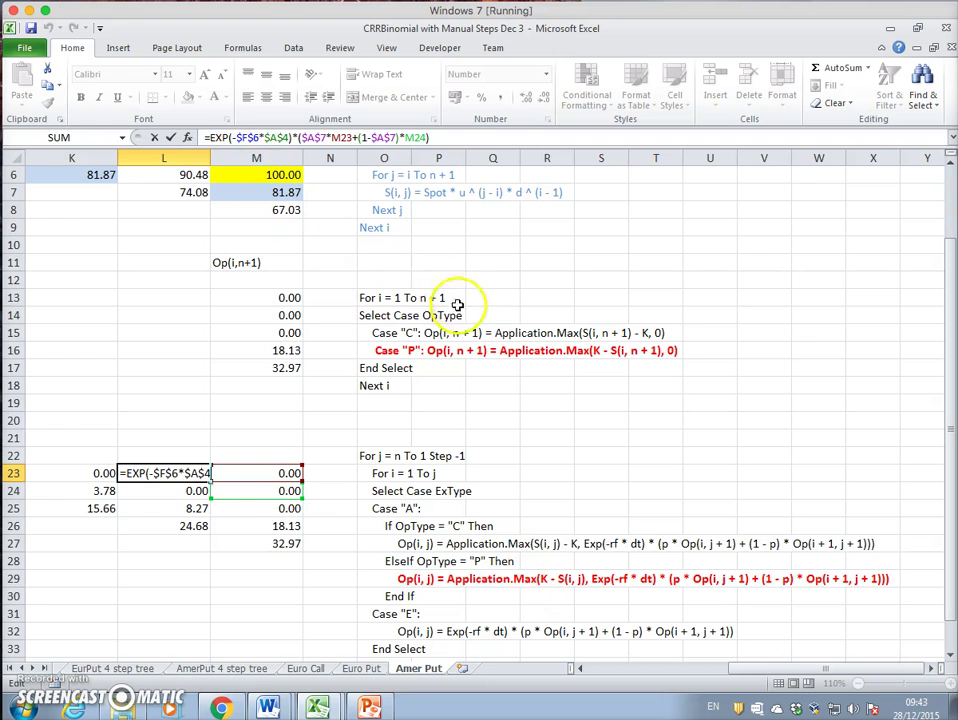
pyautogui.press('Escape')
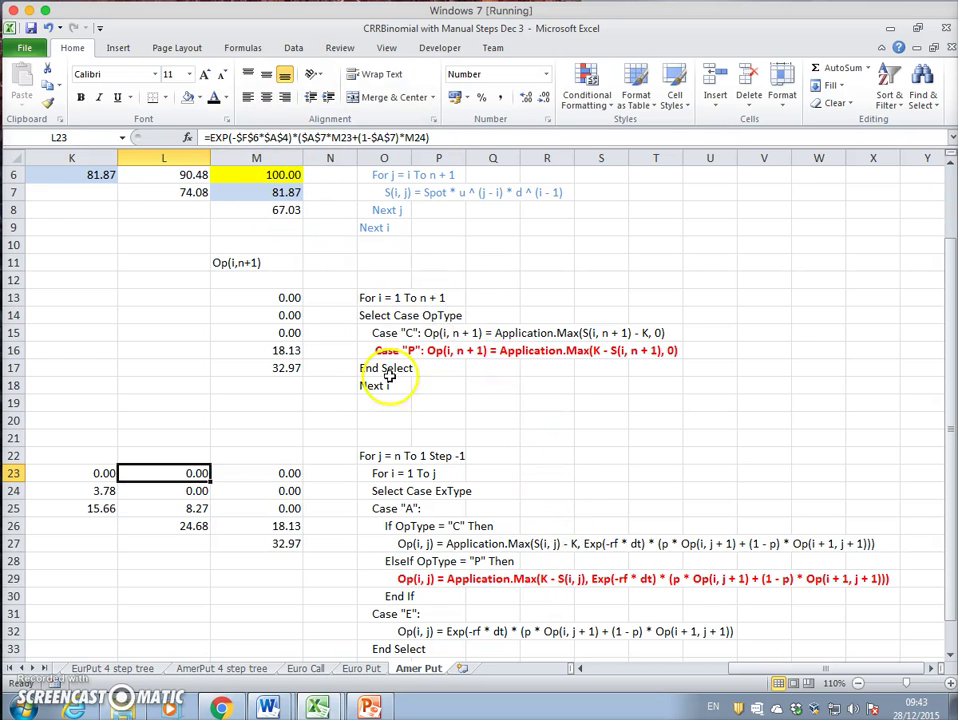
# Recolour the Max(K - S(i, j) part of O29's text black
pyautogui.click(396, 577)
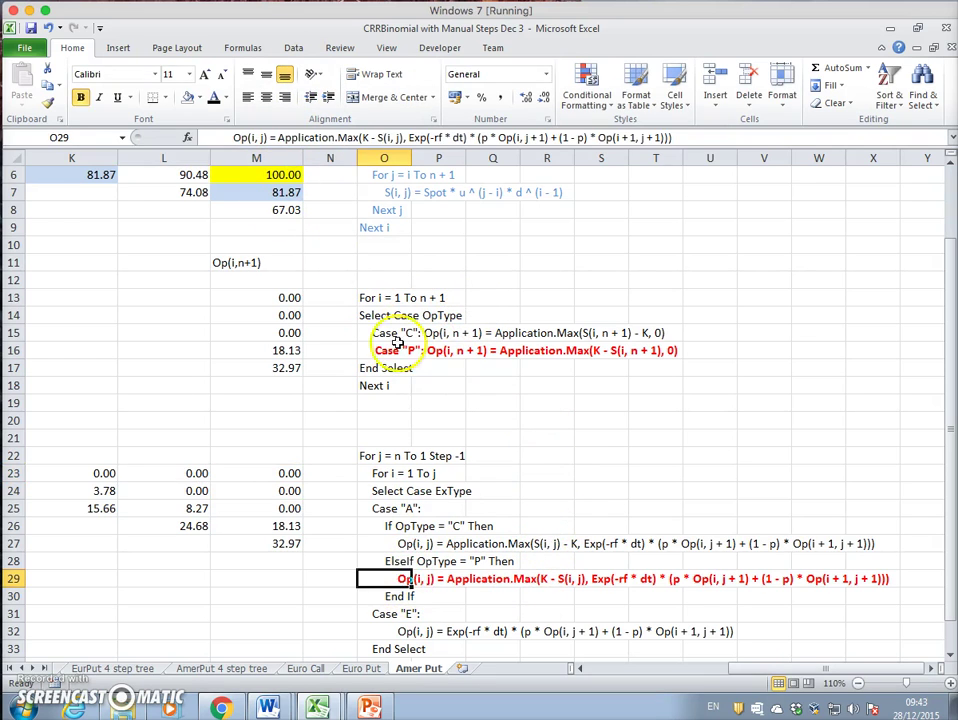
pyautogui.click(345, 137)
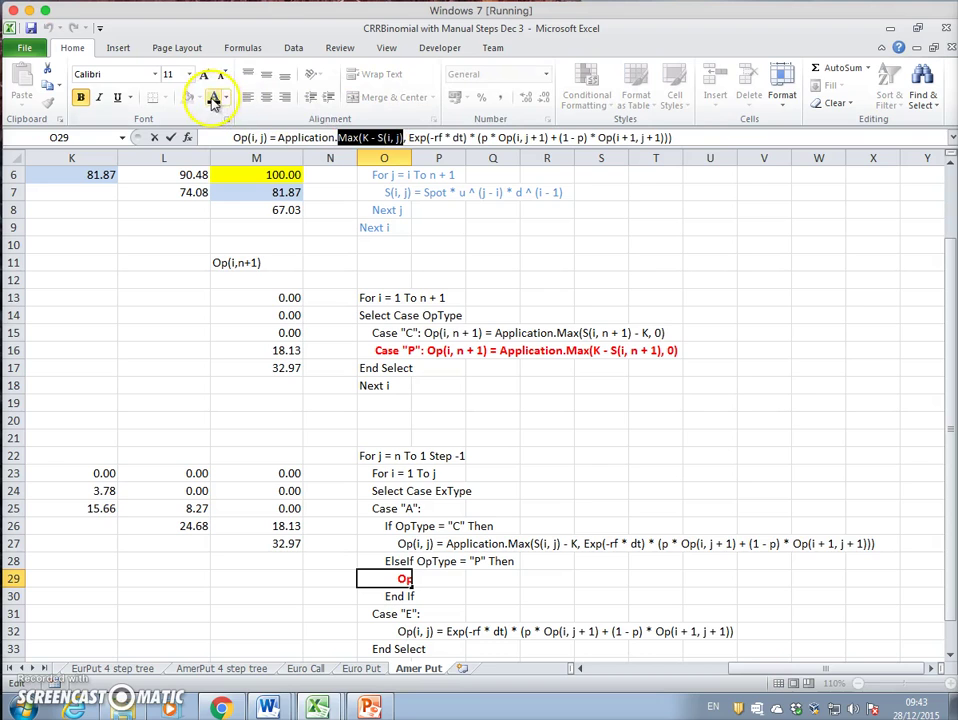
pyautogui.press('Return')
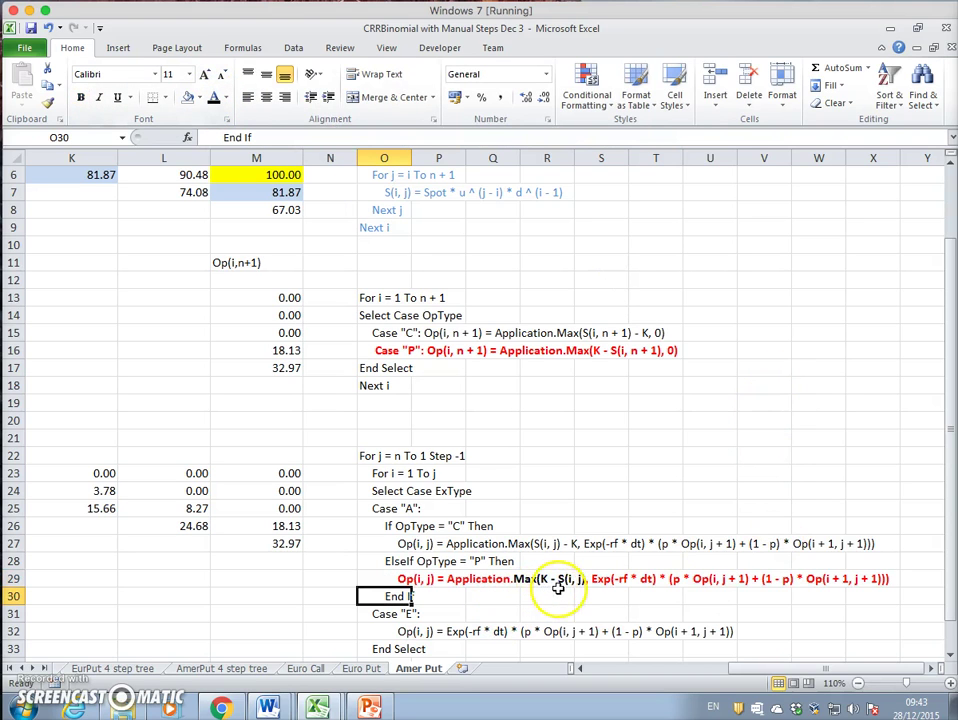
pyautogui.click(579, 668)
pyautogui.click(579, 668)
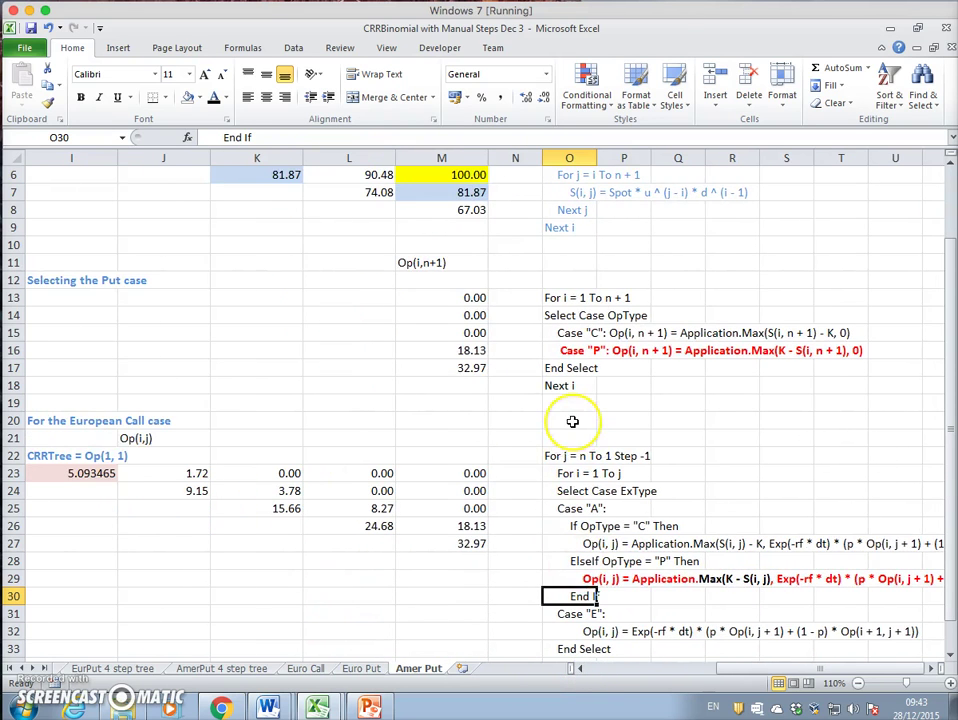
# Begin L23's formula with =max($F$4-L4, using an absolute strike reference
pyautogui.scroll(2, 565, 421)
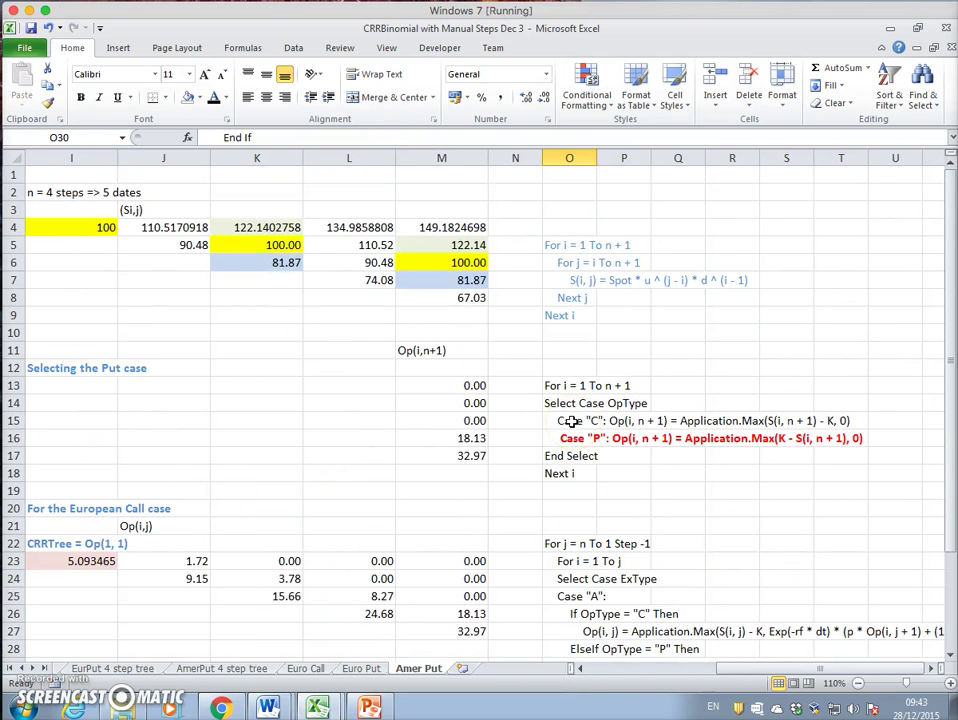
pyautogui.click(366, 561)
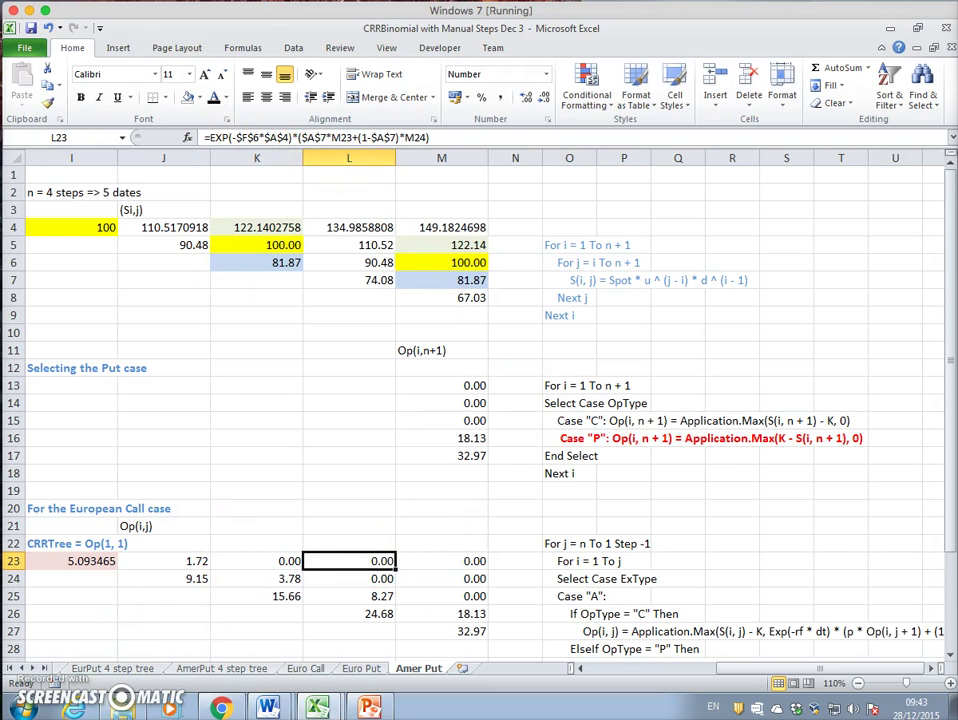
pyautogui.click(222, 140)
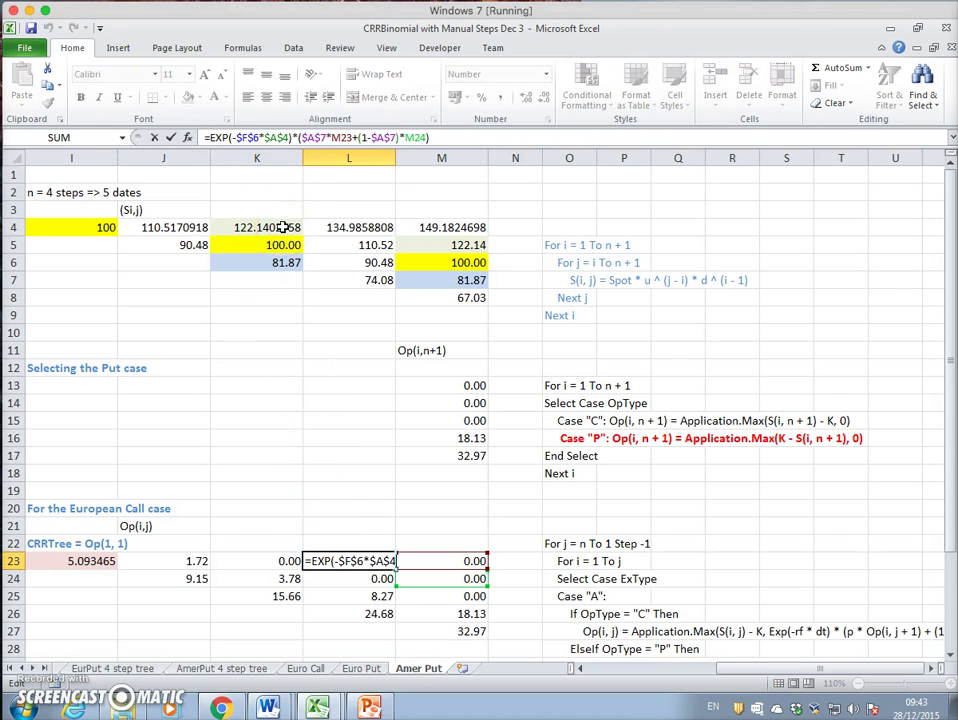
pyautogui.write('max')
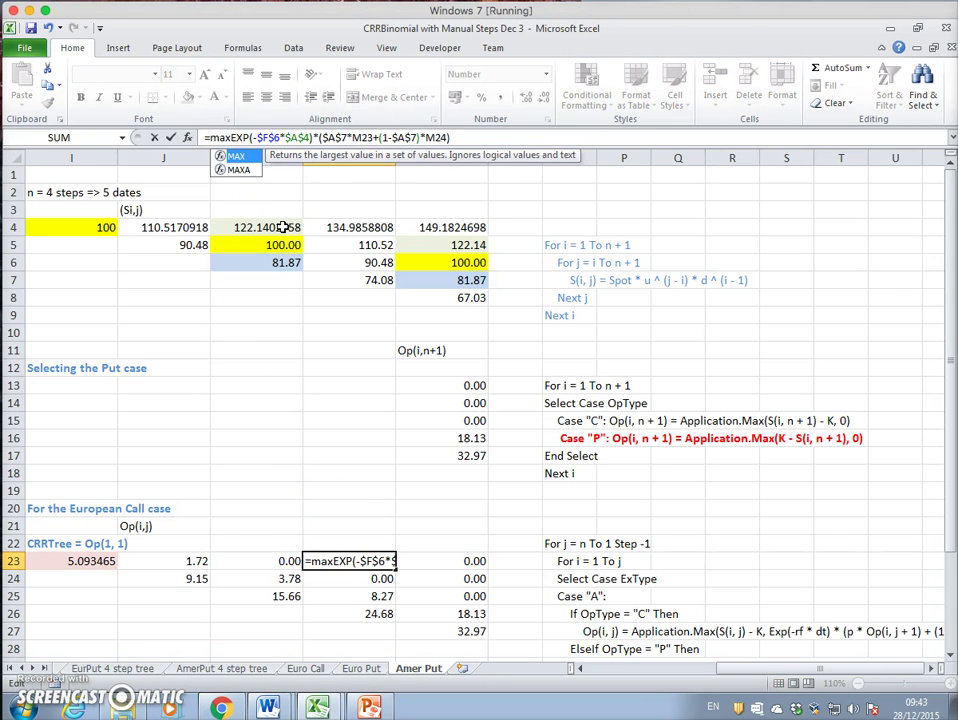
pyautogui.write('(')
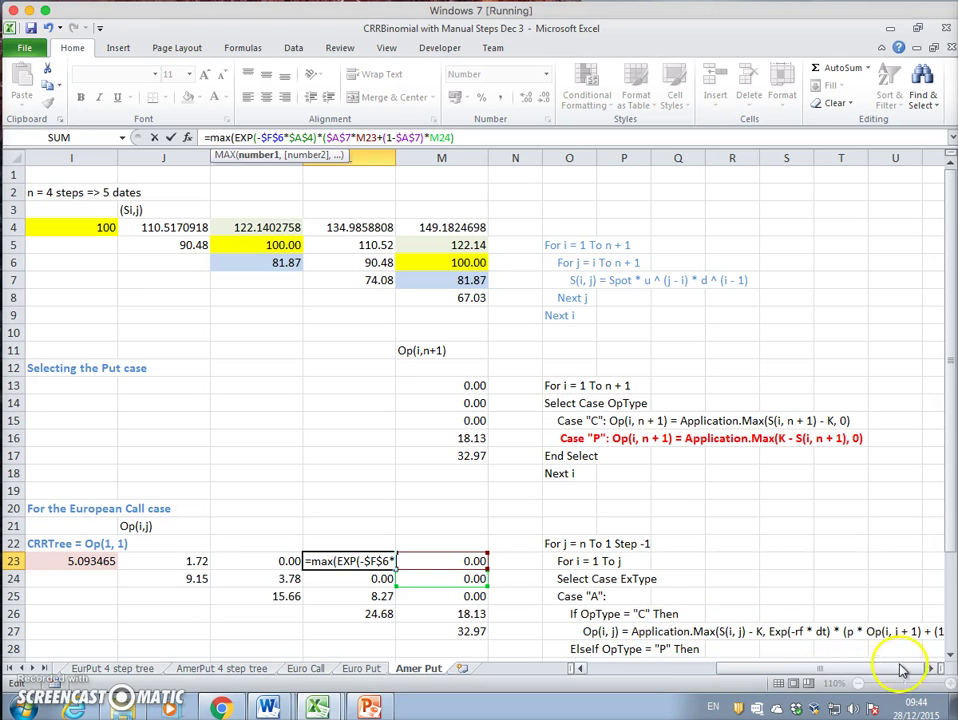
pyautogui.click(950, 662)
pyautogui.click(950, 662)
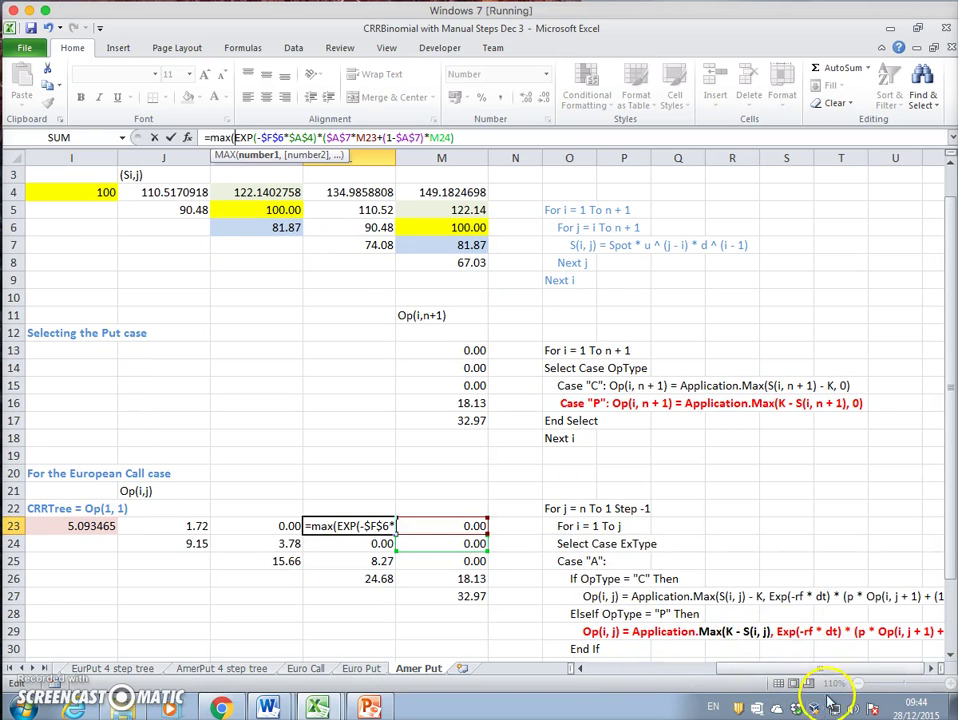
pyautogui.moveTo(727, 664); pyautogui.dragTo(668, 670)
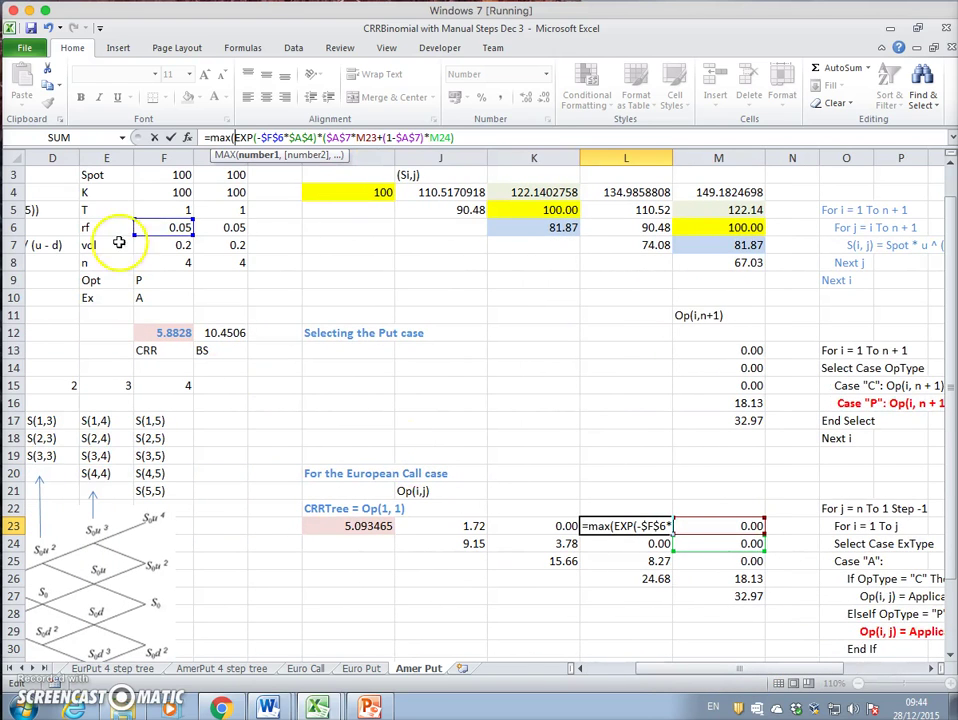
pyautogui.click(169, 191)
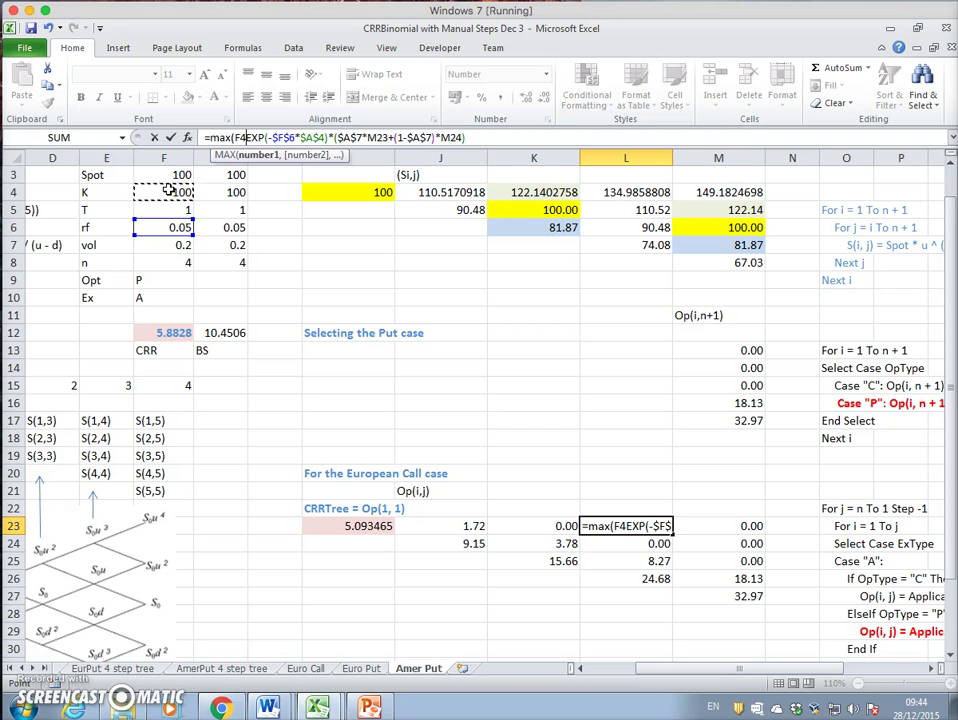
pyautogui.press('F4')
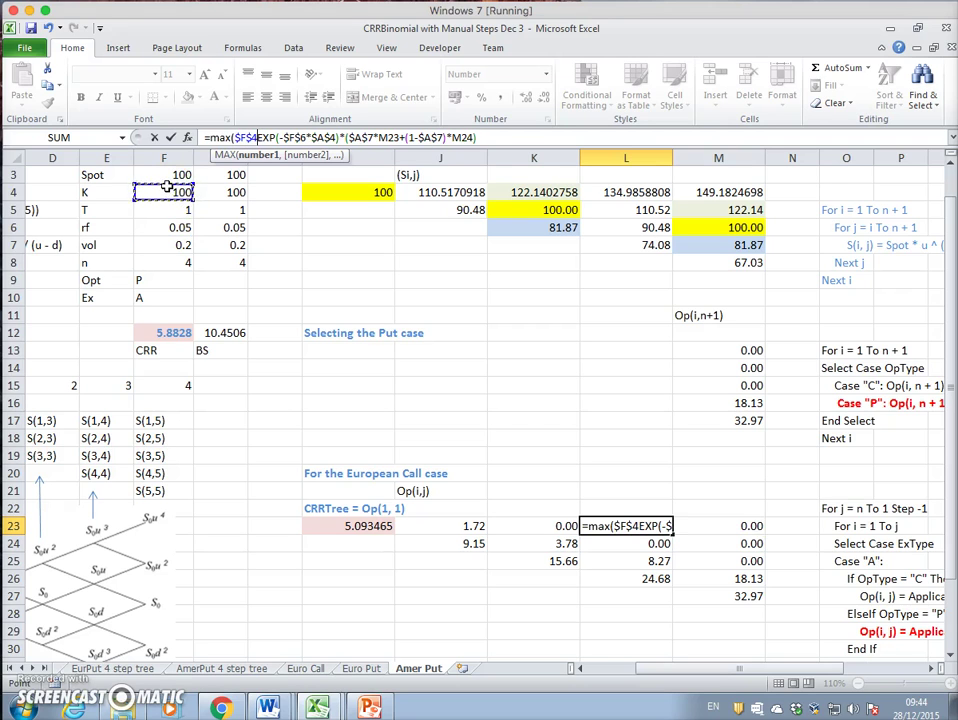
pyautogui.write('-')
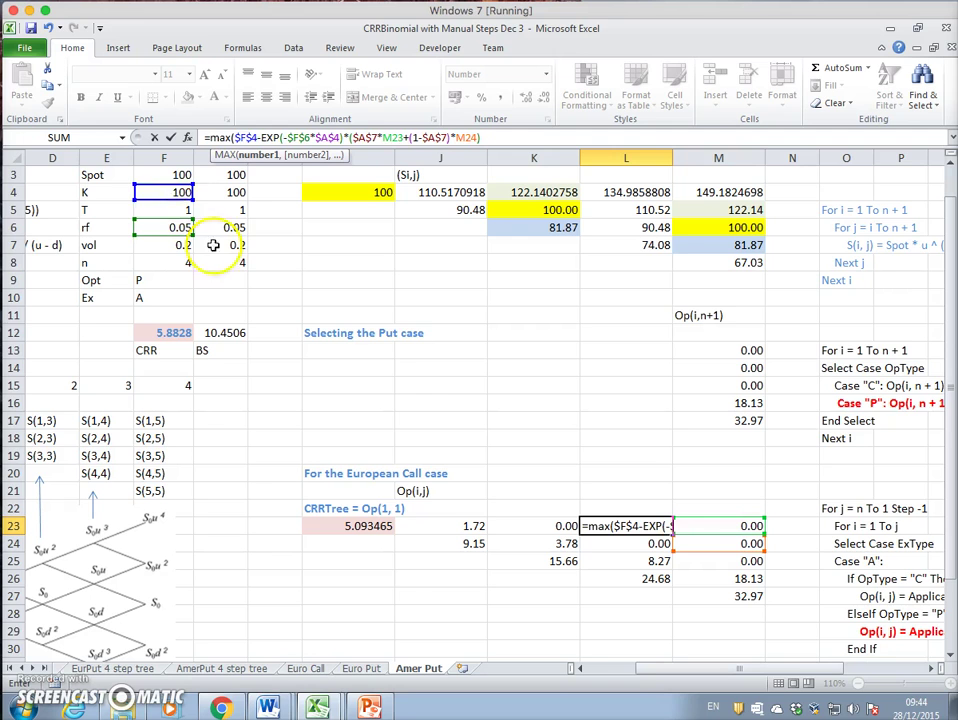
pyautogui.moveTo(820, 672); pyautogui.dragTo(845, 680)
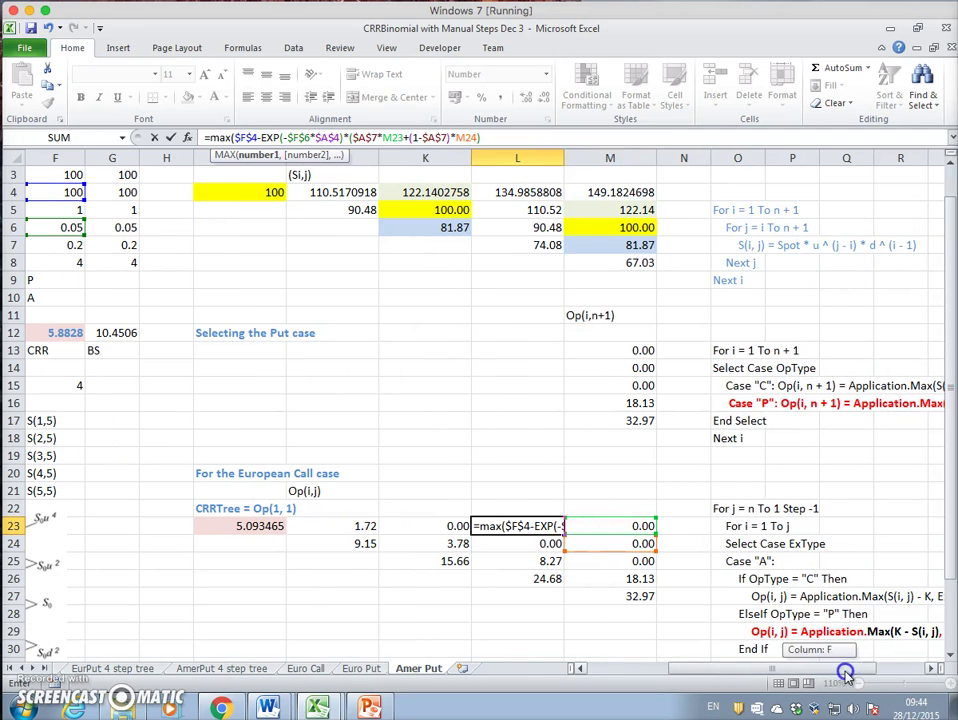
pyautogui.click(950, 164)
pyautogui.click(950, 164)
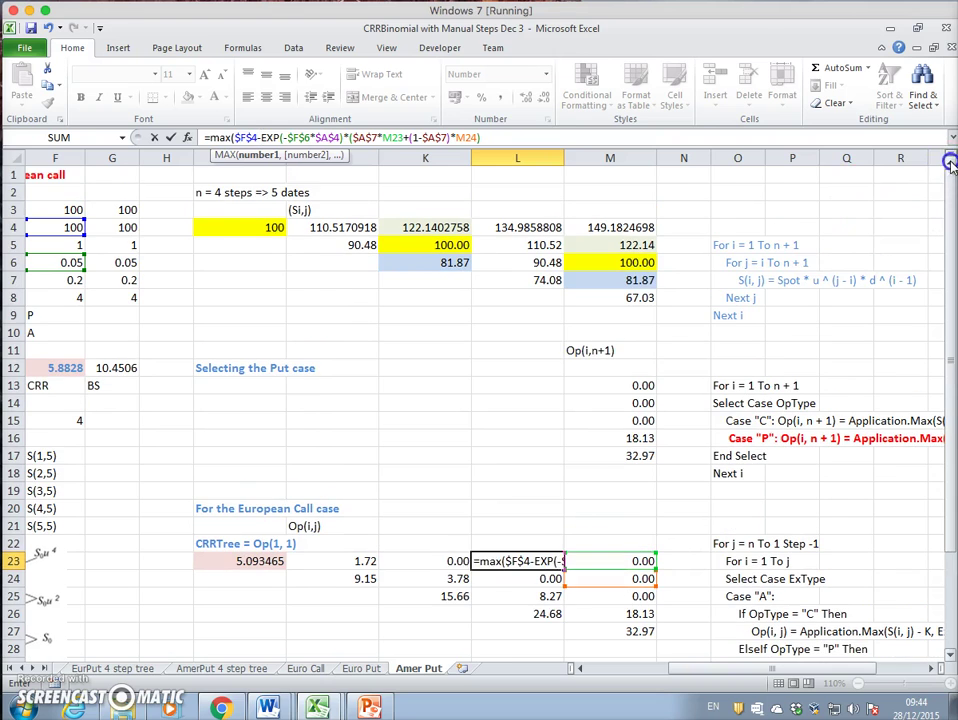
pyautogui.click(537, 227)
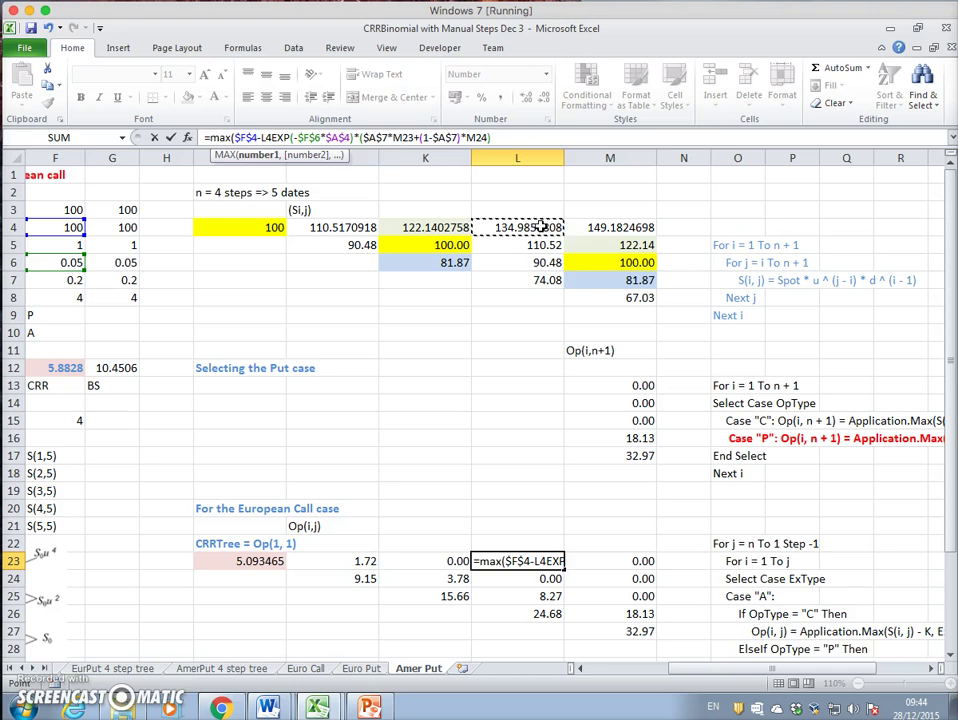
pyautogui.write(',')
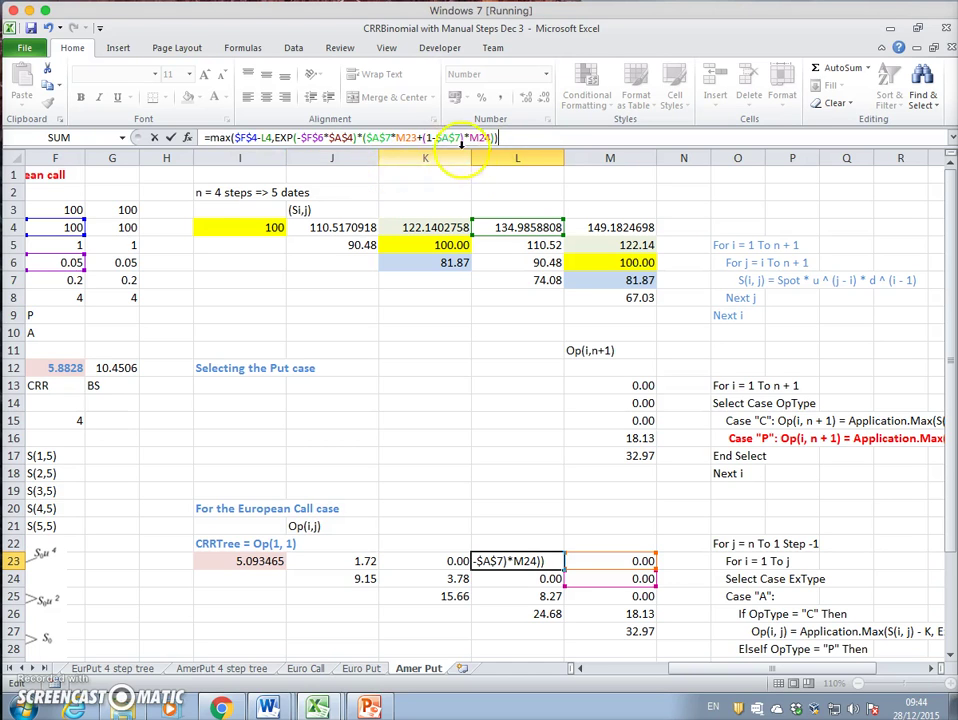
# Wrap the EXP continuation term in parentheses, close the MAX, and commit L23
pyautogui.click(294, 138)
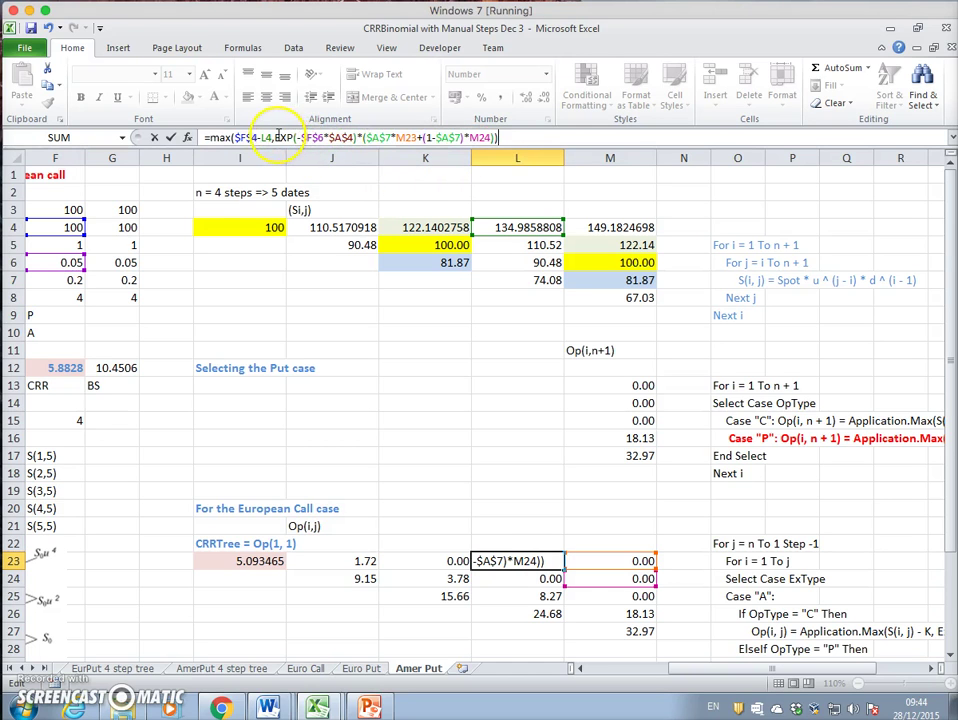
pyautogui.click(272, 138)
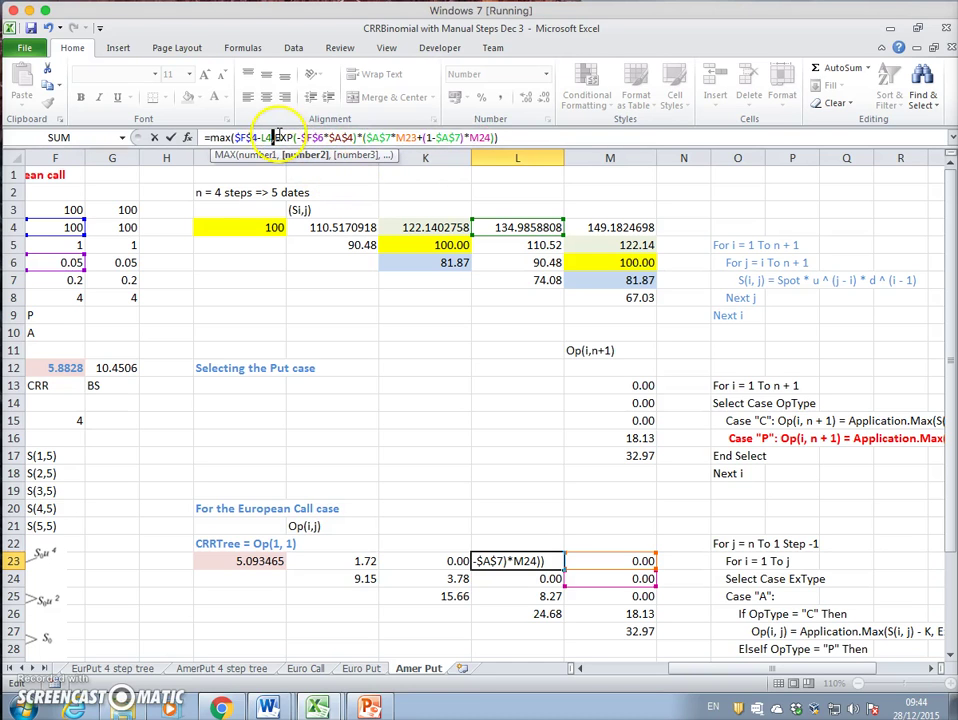
pyautogui.click(271, 138)
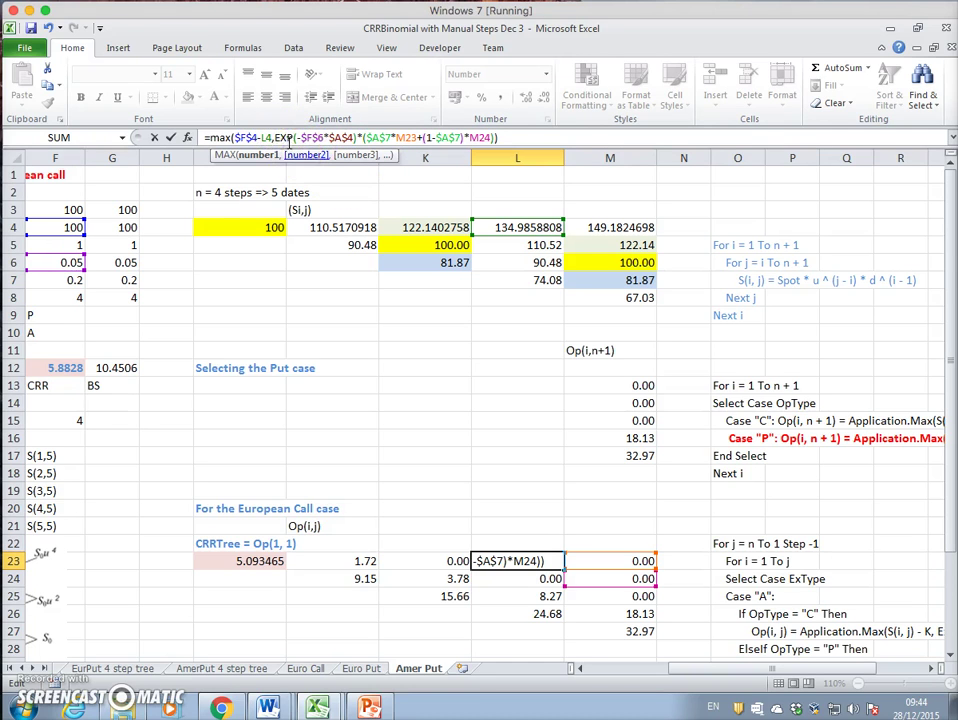
pyautogui.click(274, 138)
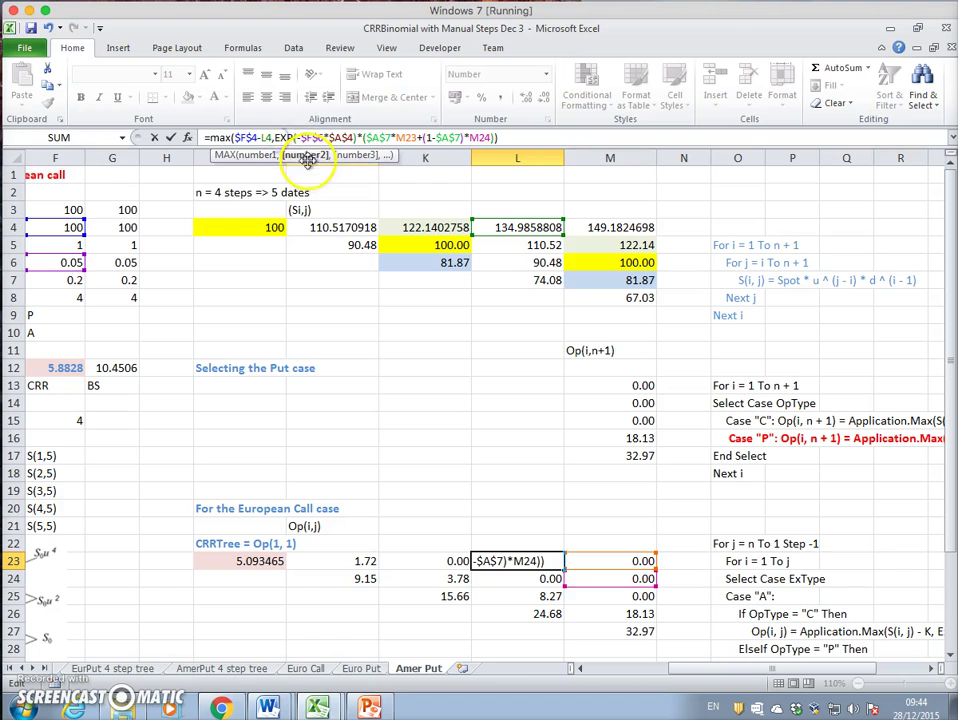
pyautogui.write('(')
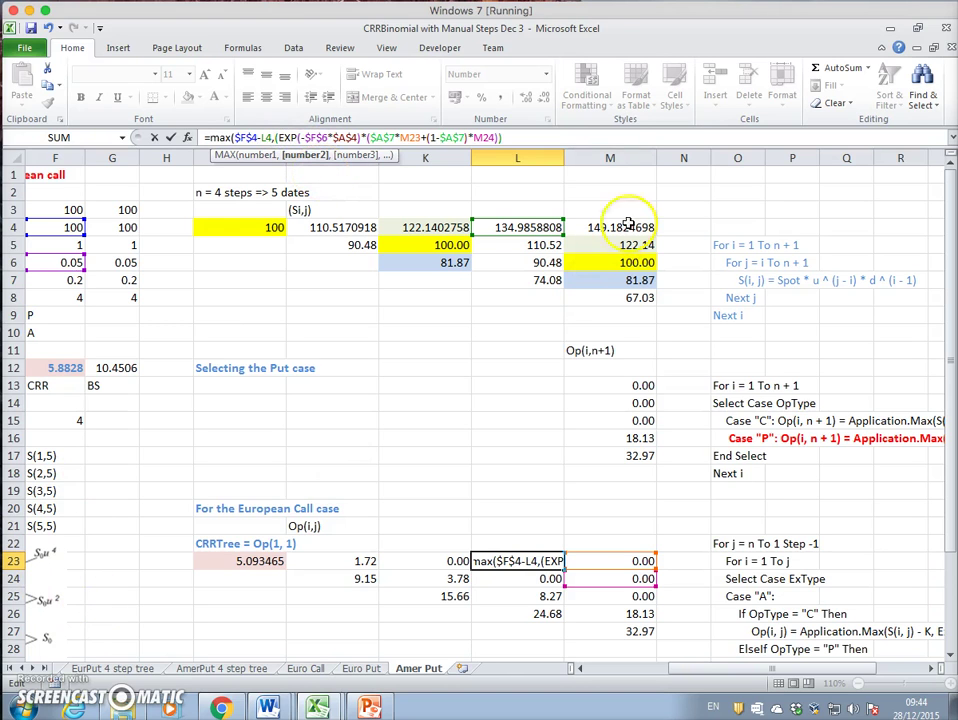
pyautogui.click(497, 136)
pyautogui.write(')')
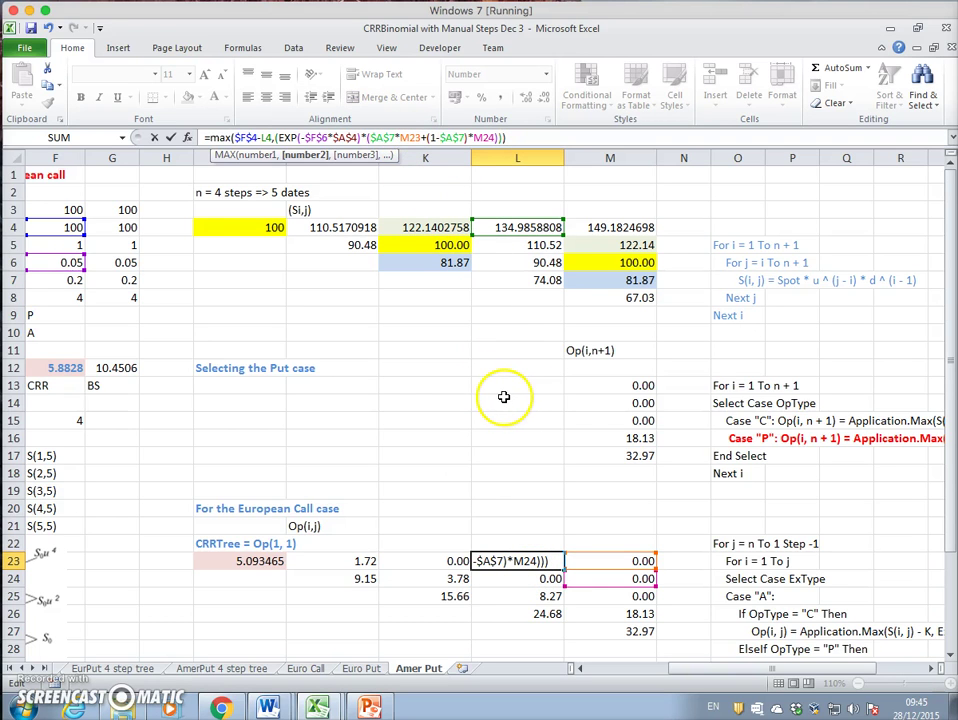
pyautogui.press('Return')
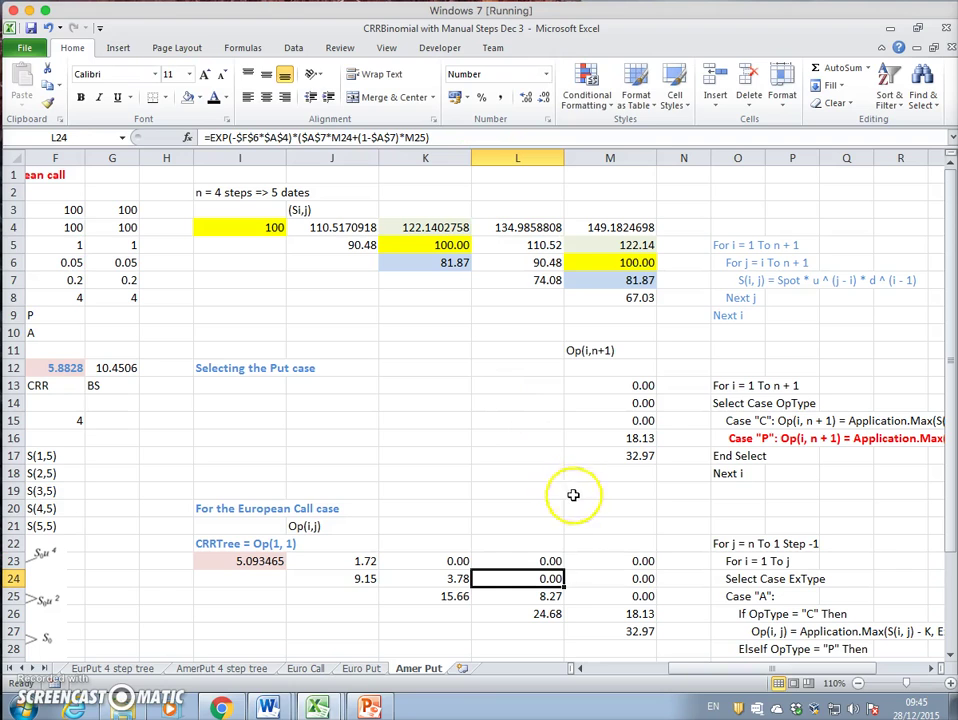
# Fill the L23 MAX formula down to L26 and left into K23
pyautogui.click(549, 563)
pyautogui.moveTo(565, 570); pyautogui.dragTo(567, 630)
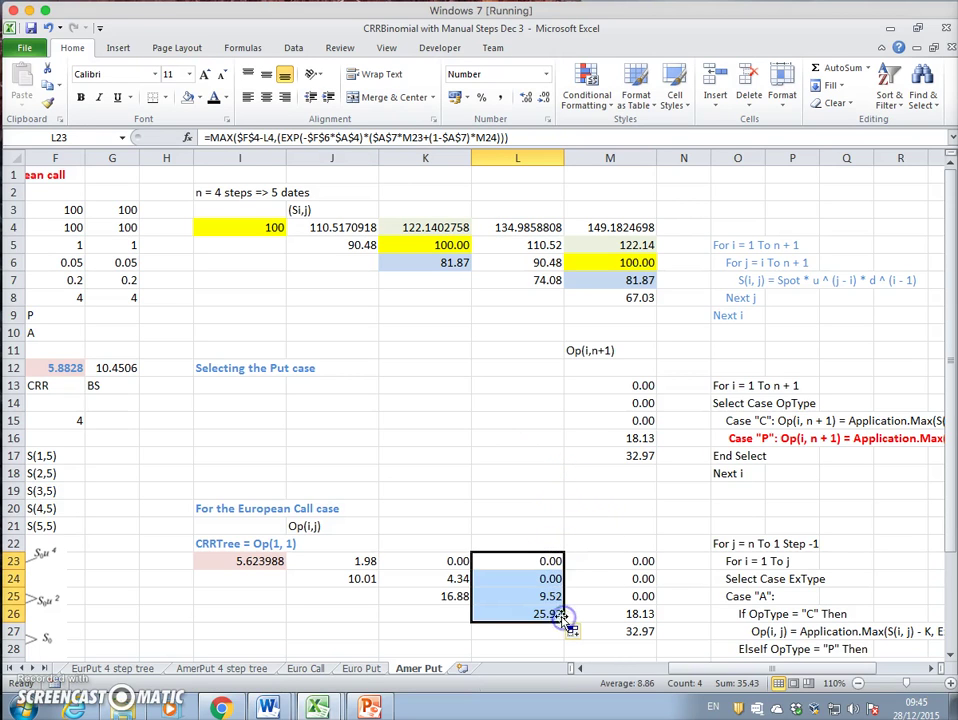
pyautogui.click(549, 563)
pyautogui.moveTo(565, 570); pyautogui.dragTo(490, 568)
pyautogui.moveTo(428, 567); pyautogui.dragTo(411, 564)
# Fill the K23 formula down to K25 and verify its references
pyautogui.click(425, 562)
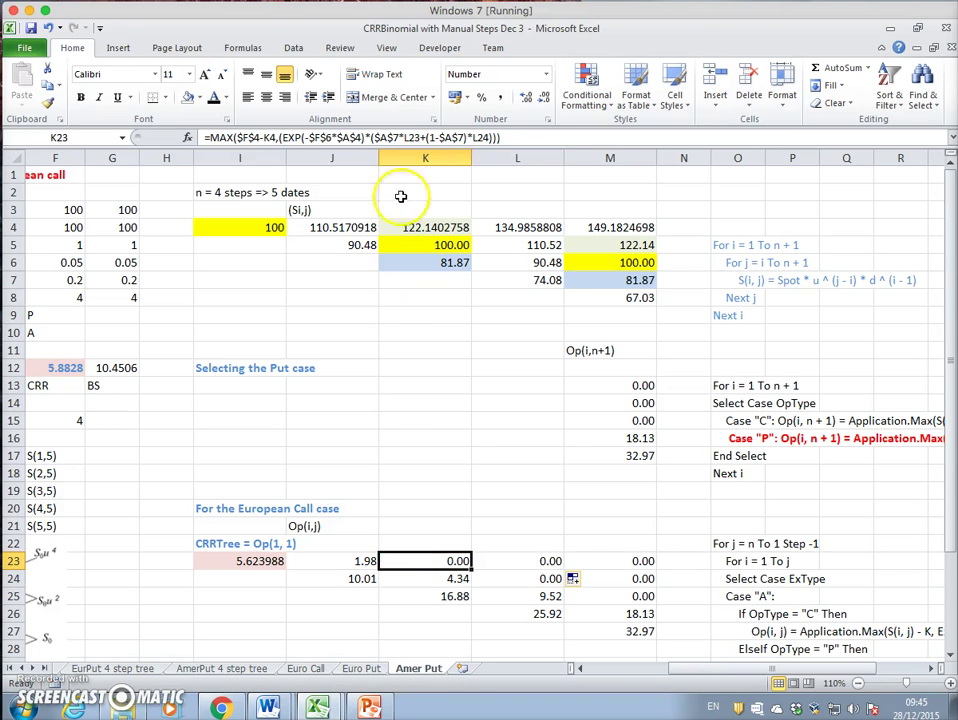
pyautogui.click(338, 138)
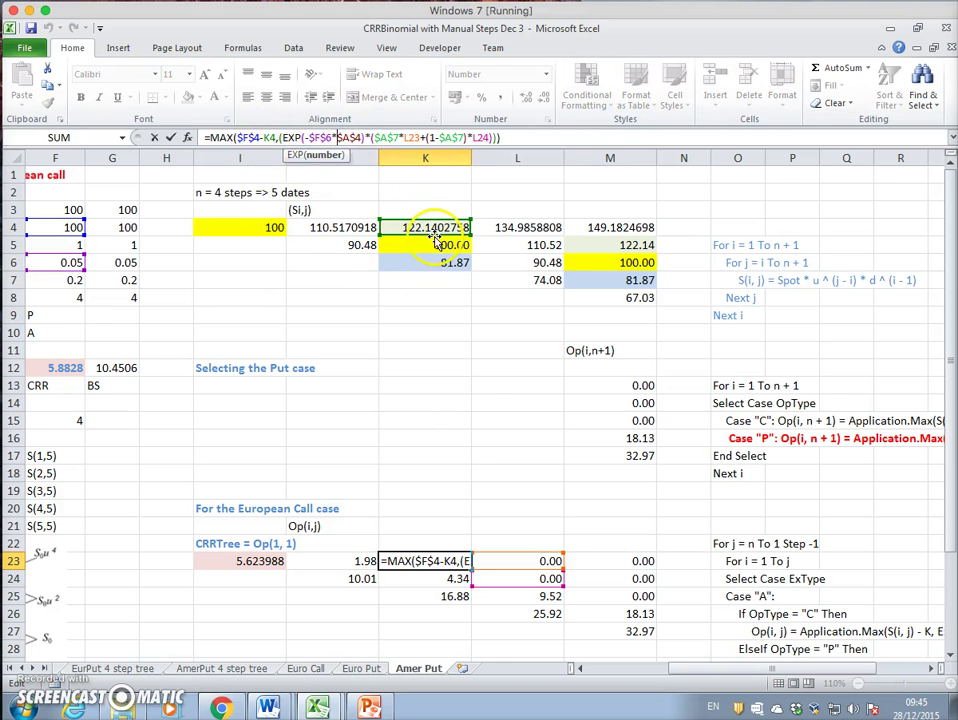
pyautogui.press('Return')
pyautogui.click(457, 561)
pyautogui.moveTo(470, 570); pyautogui.dragTo(474, 606)
pyautogui.click(450, 596)
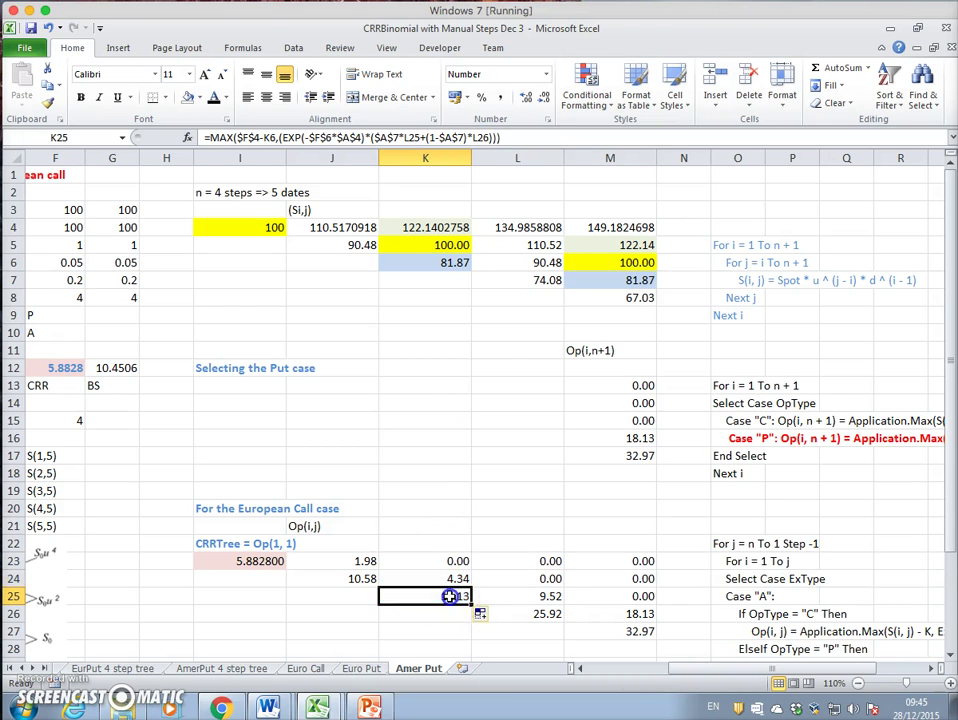
pyautogui.doubleClick(450, 596)
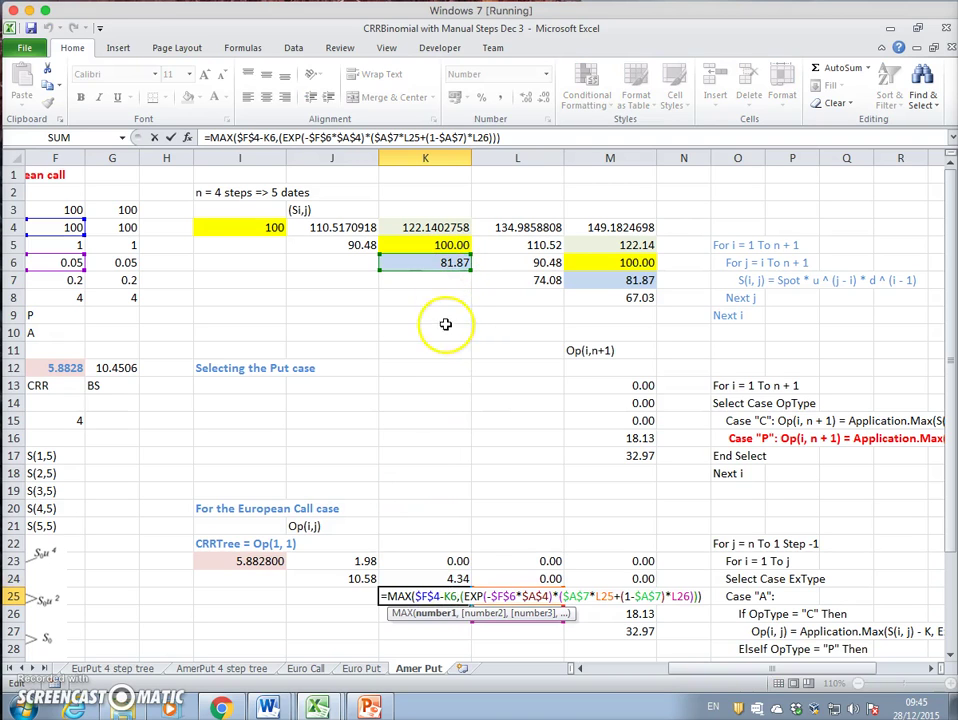
pyautogui.press('Return')
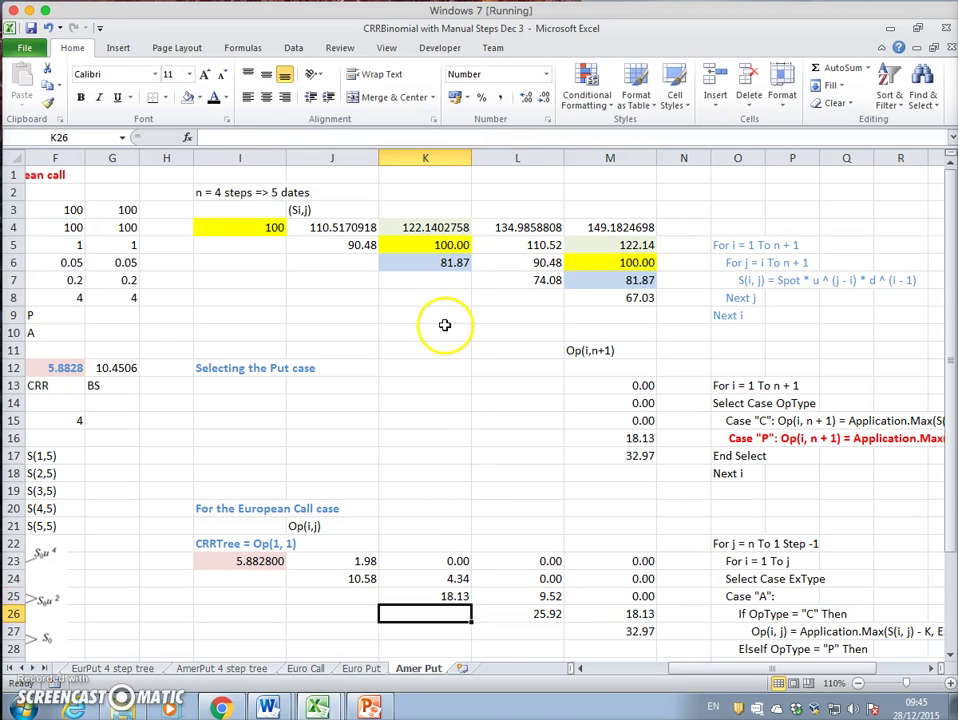
pyautogui.click(453, 595)
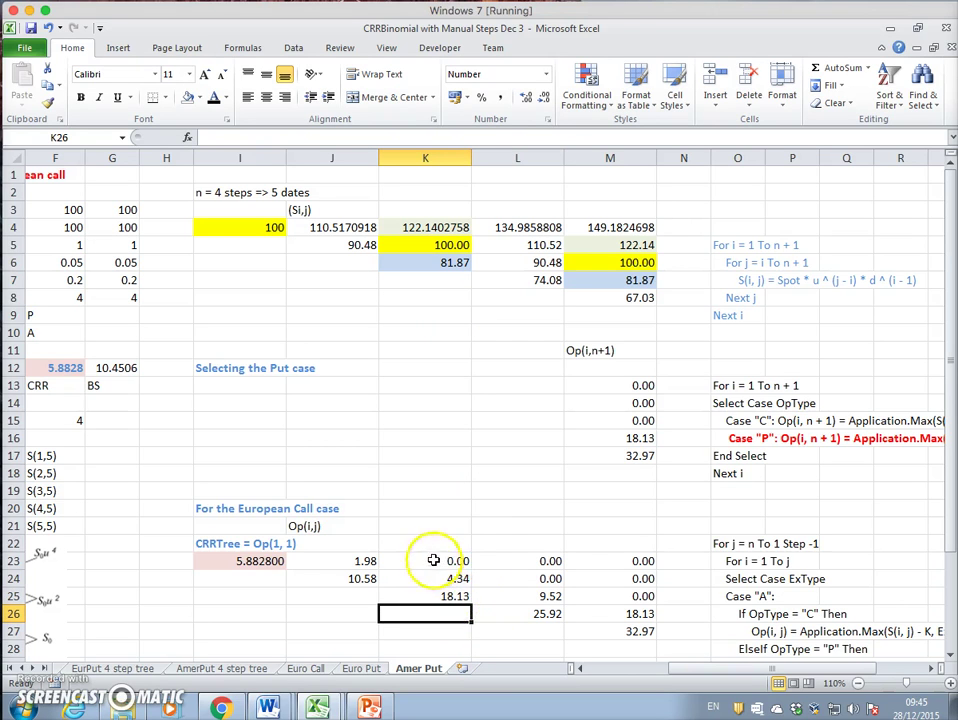
# Extend the formula left through J23 into I23, which shows 5.88
pyautogui.click(458, 562)
pyautogui.moveTo(453, 567); pyautogui.dragTo(381, 580)
pyautogui.click(368, 562)
pyautogui.click(310, 564)
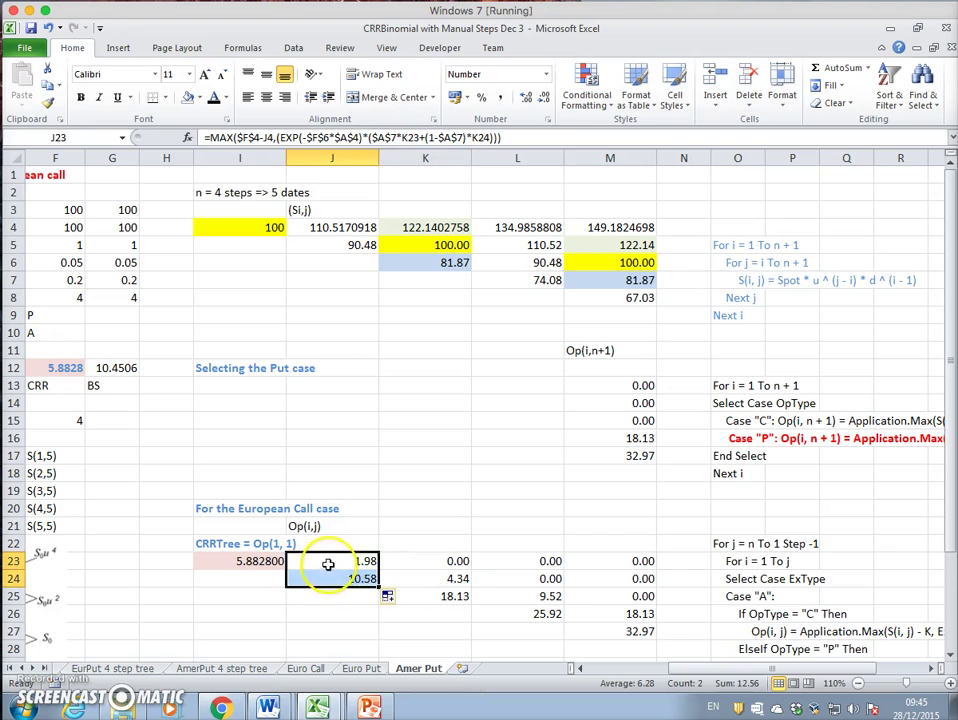
pyautogui.moveTo(379, 569); pyautogui.dragTo(212, 572)
pyautogui.click(229, 568)
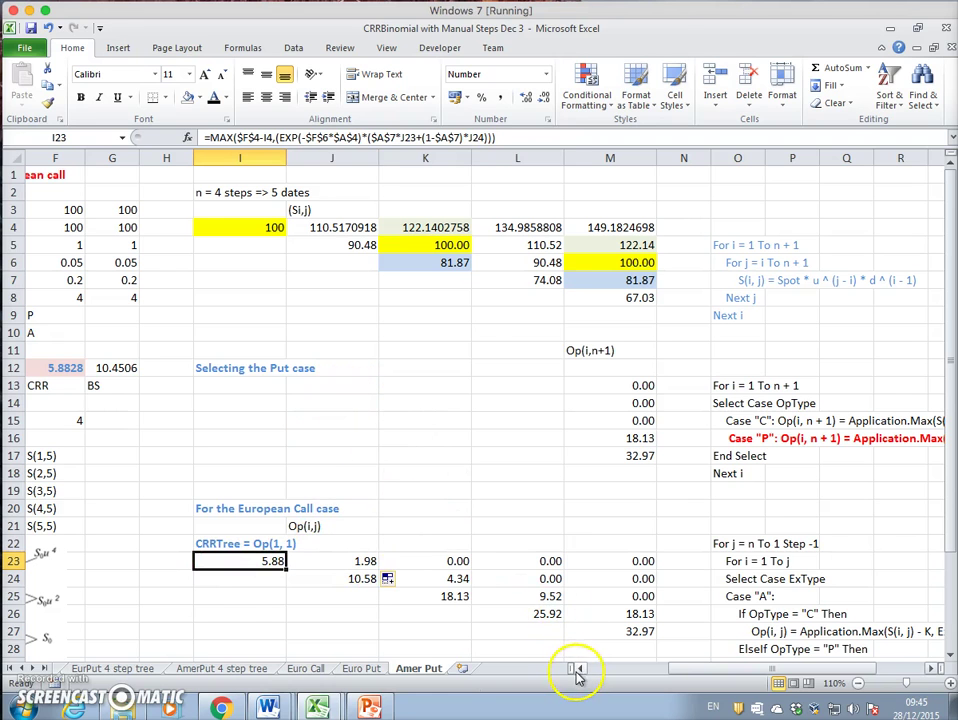
pyautogui.hscroll(-4, 580, 670)
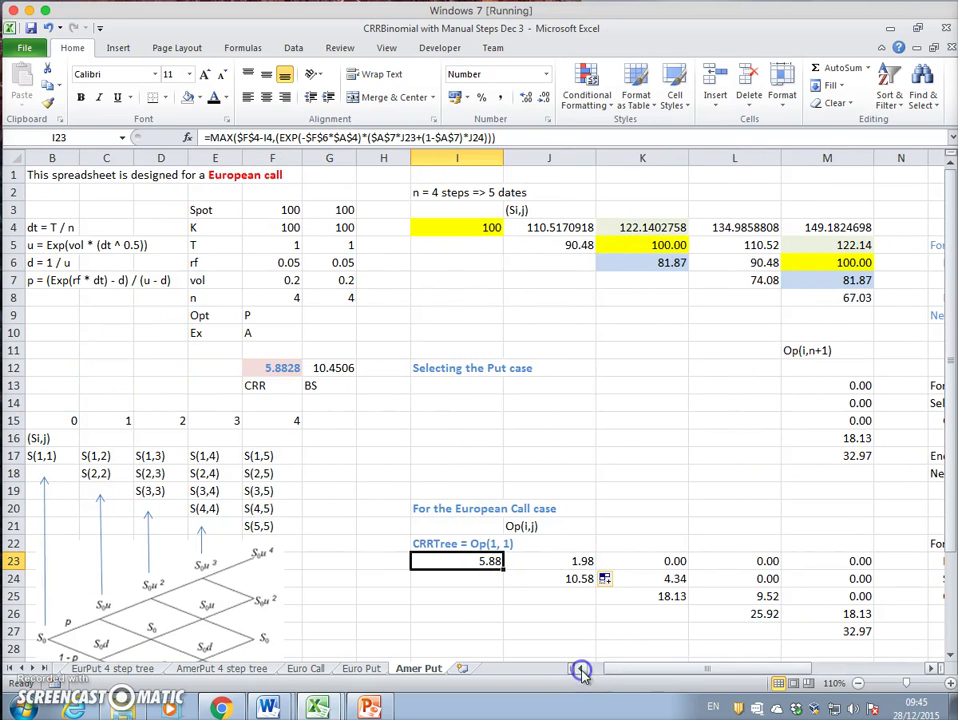
# Show I23 as 5.8828 with a Red, Accent 2, Lighter 80% fill, matching F12
pyautogui.click(255, 367)
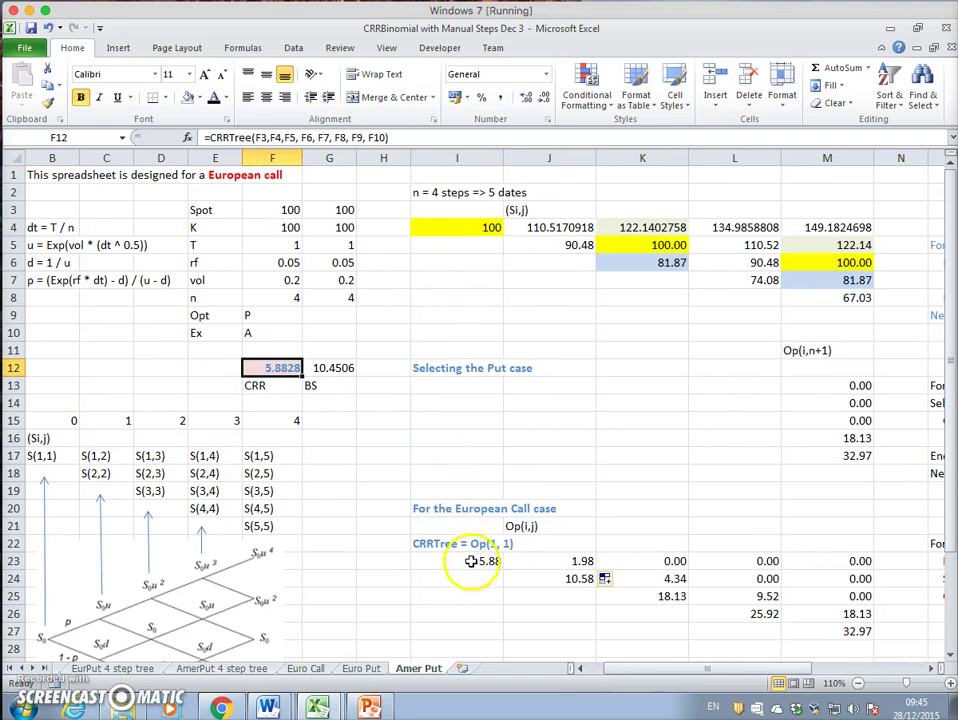
pyautogui.click(470, 562)
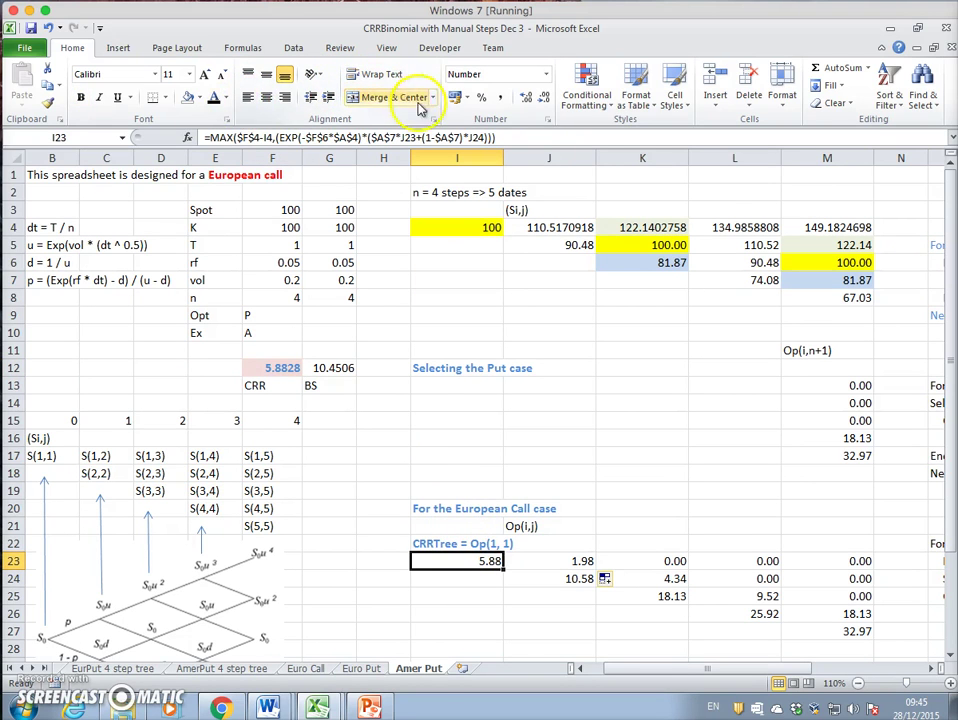
pyautogui.click(525, 99)
pyautogui.click(525, 99)
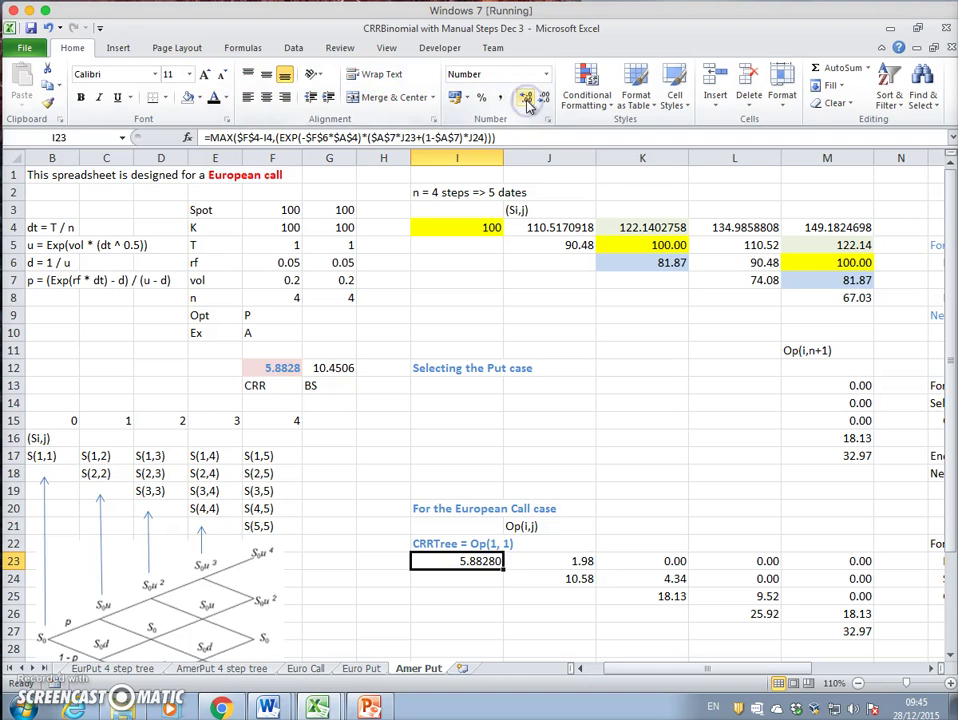
pyautogui.click(543, 100)
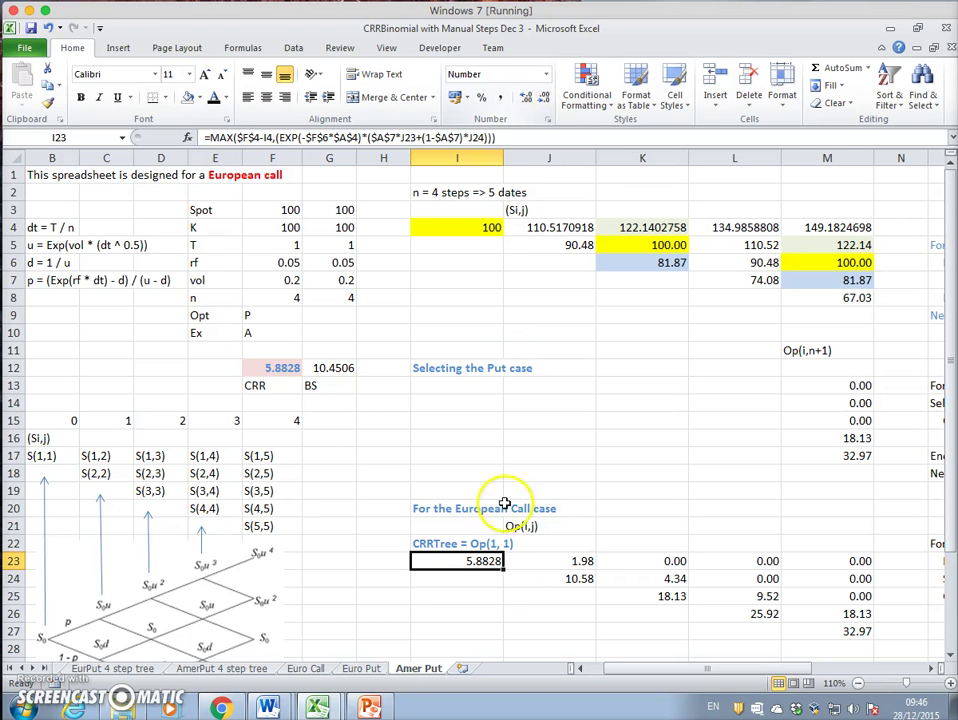
pyautogui.click(200, 98)
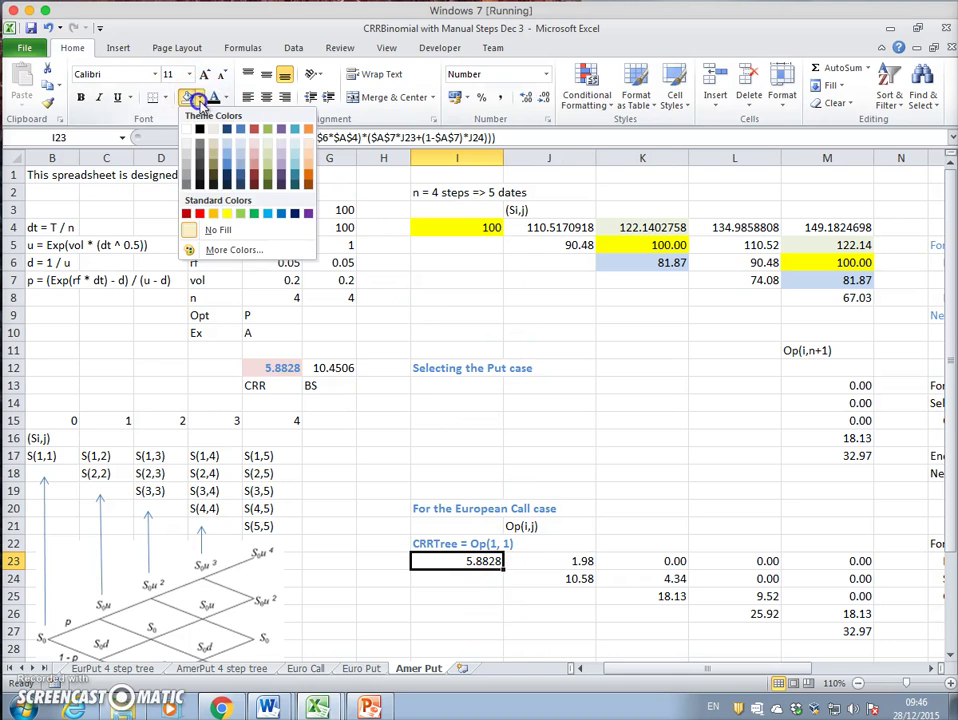
pyautogui.click(253, 150)
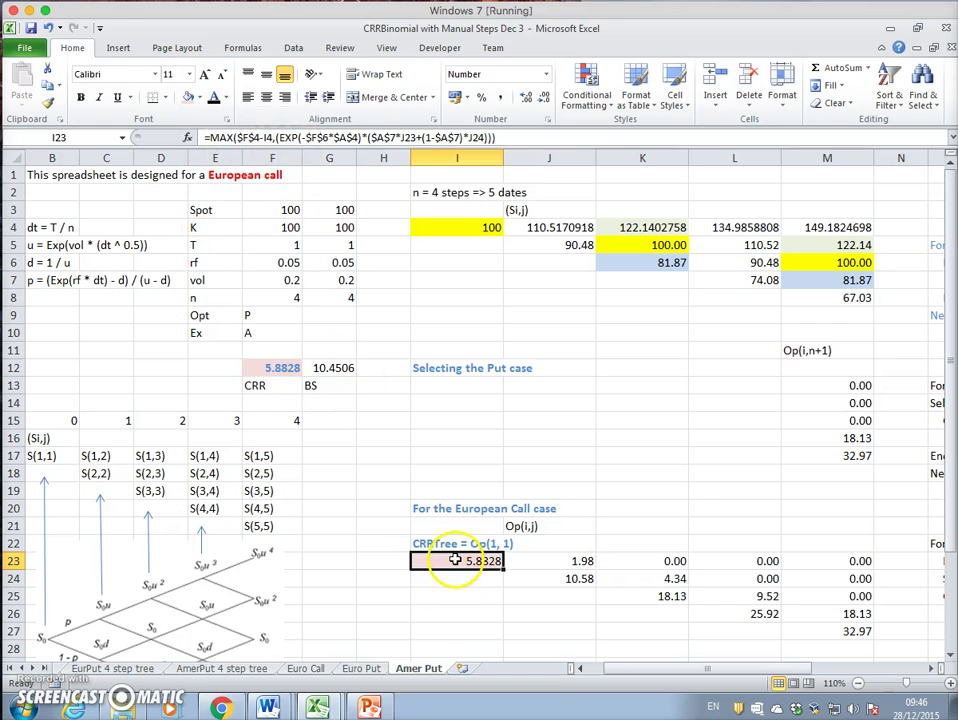
pyautogui.click(284, 368)
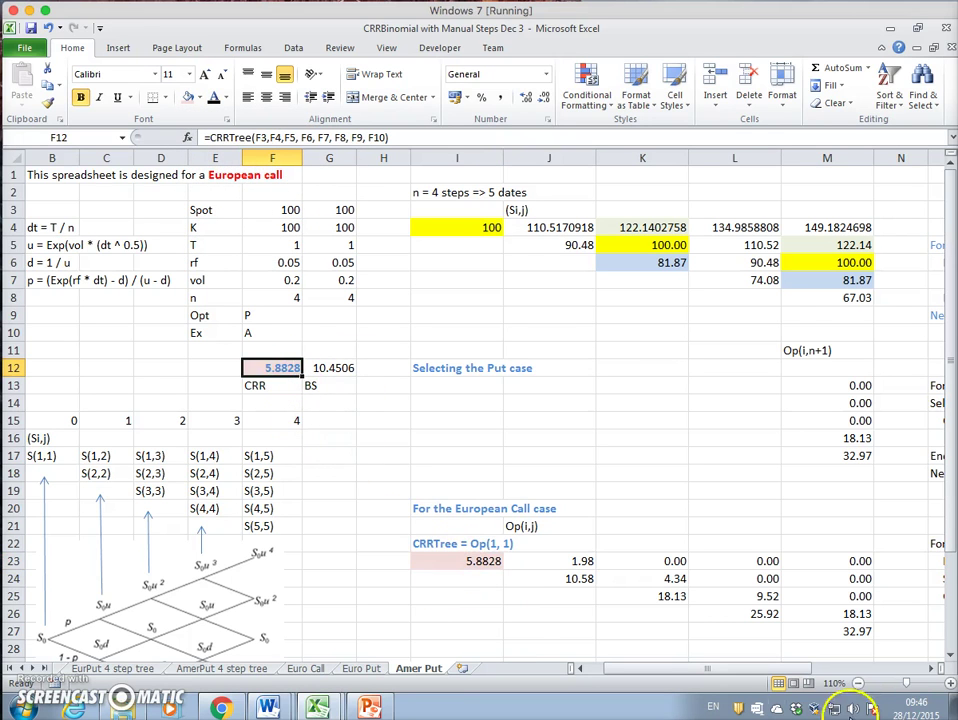
pyautogui.moveTo(793, 668); pyautogui.dragTo(826, 668)
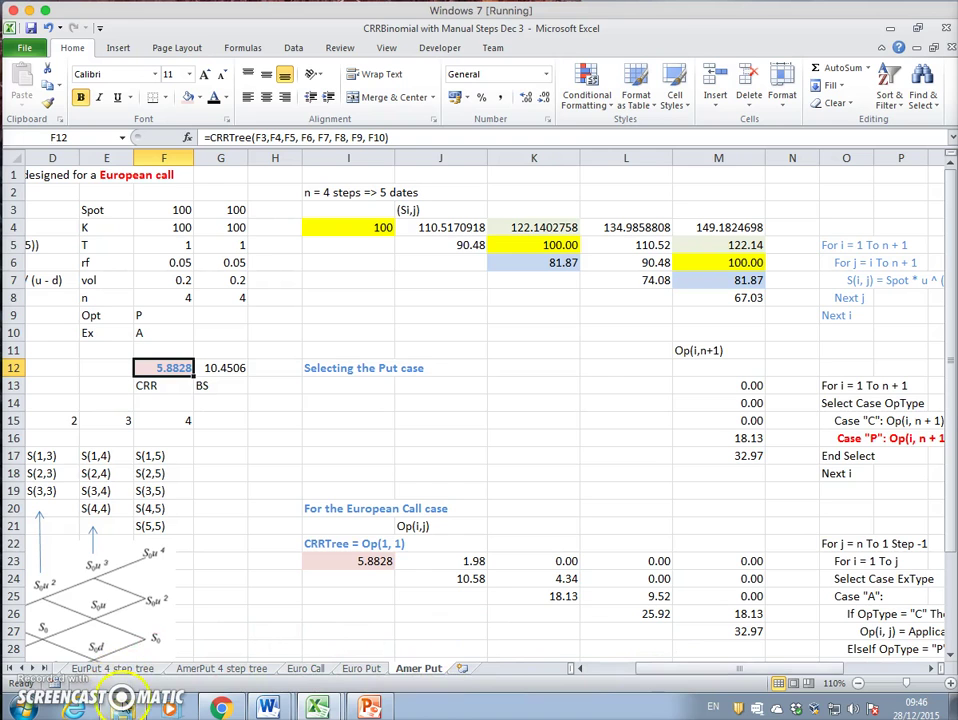
# Copy the entire Amer Put sheet into Sheet4 and begin renaming its tab
pyautogui.click(9, 157)
pyautogui.click(47, 85)
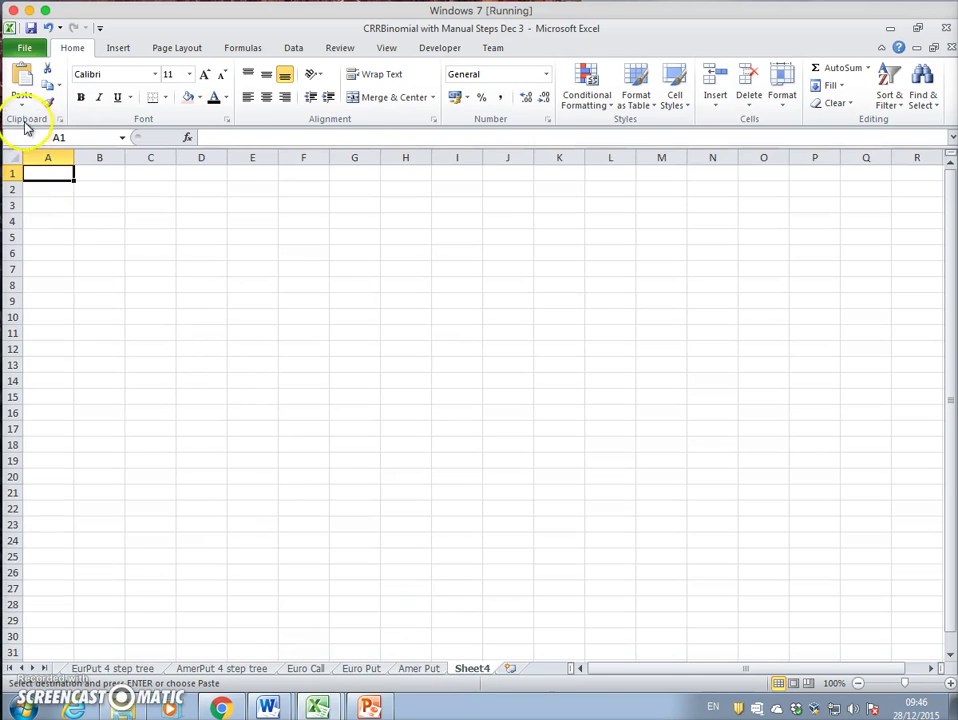
pyautogui.click(22, 85)
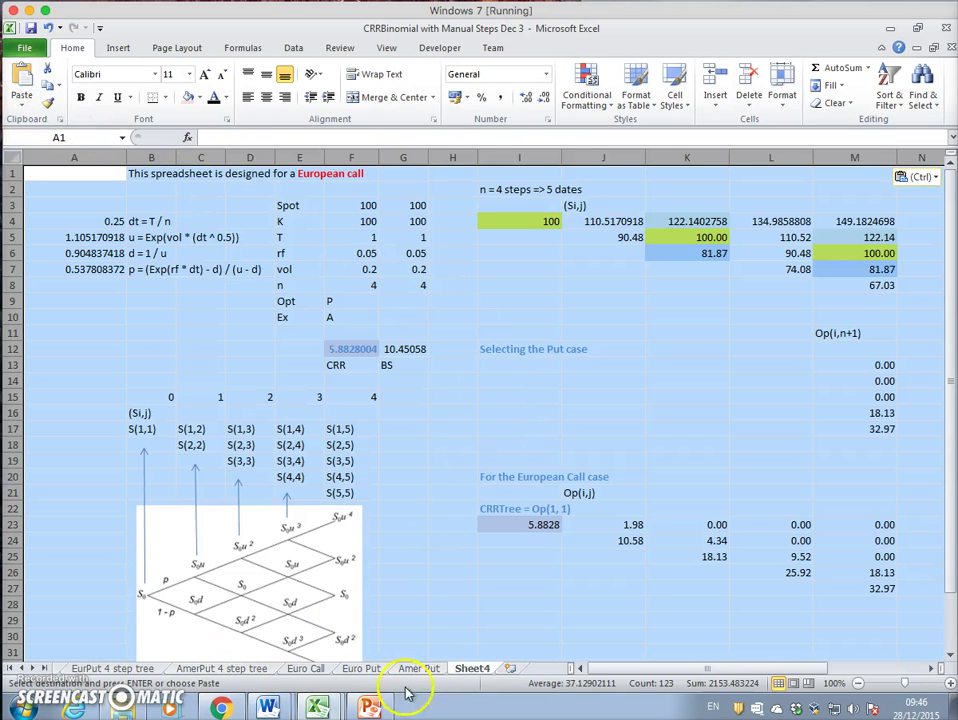
pyautogui.doubleClick(474, 669)
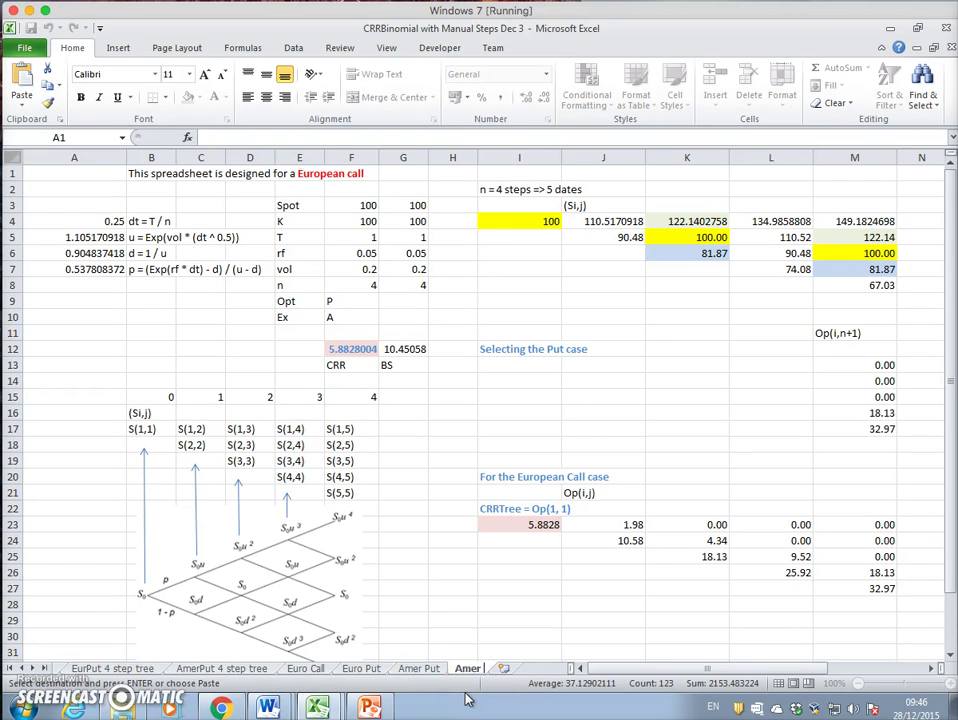
# Confirm the tab name Amer Call and scroll right to view the tree and VBA code
pyautogui.press('Return')
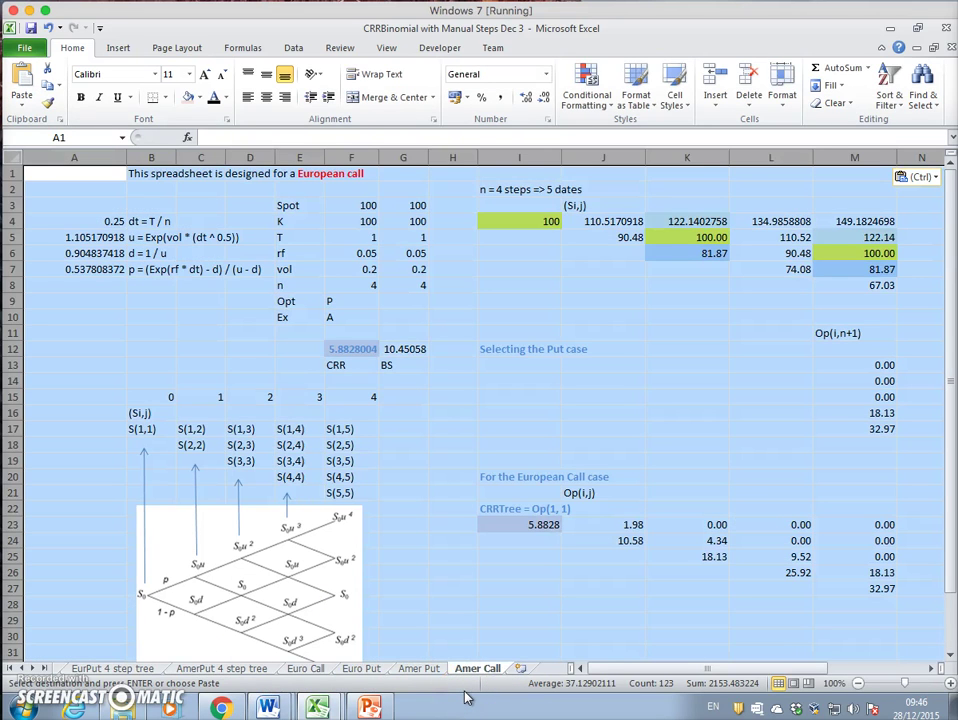
pyautogui.moveTo(663, 679); pyautogui.dragTo(715, 676)
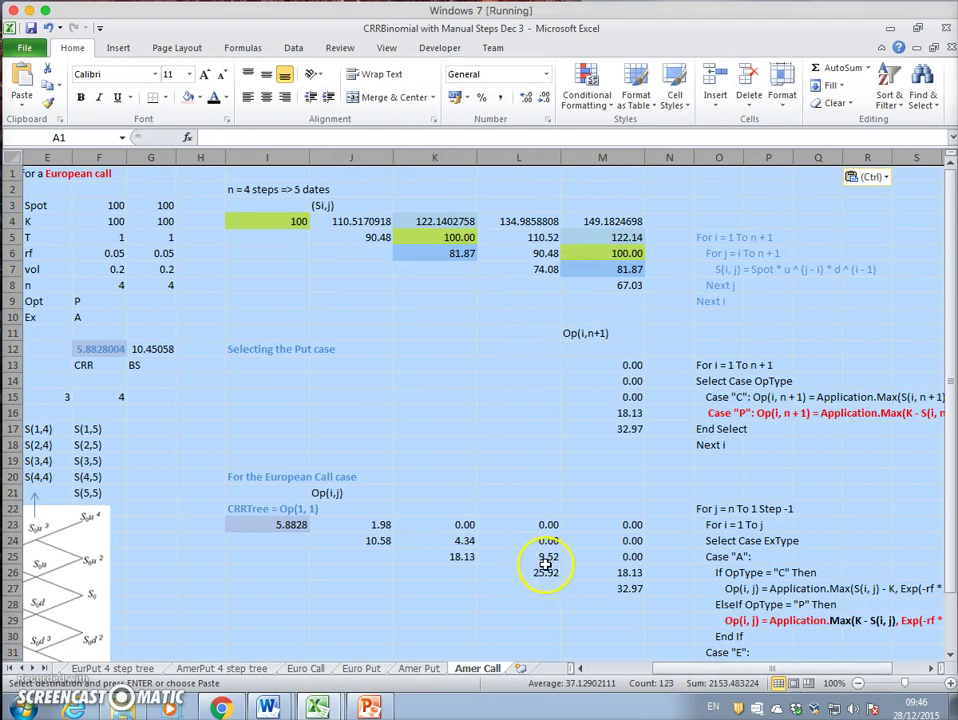
pyautogui.click(545, 568)
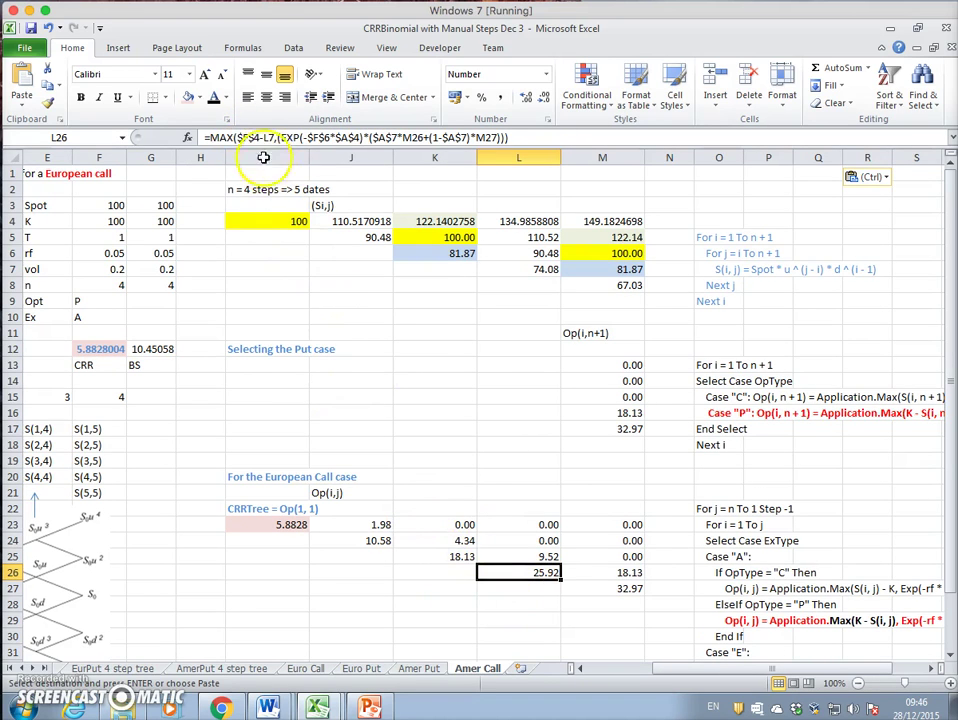
pyautogui.click(930, 668)
pyautogui.click(930, 668)
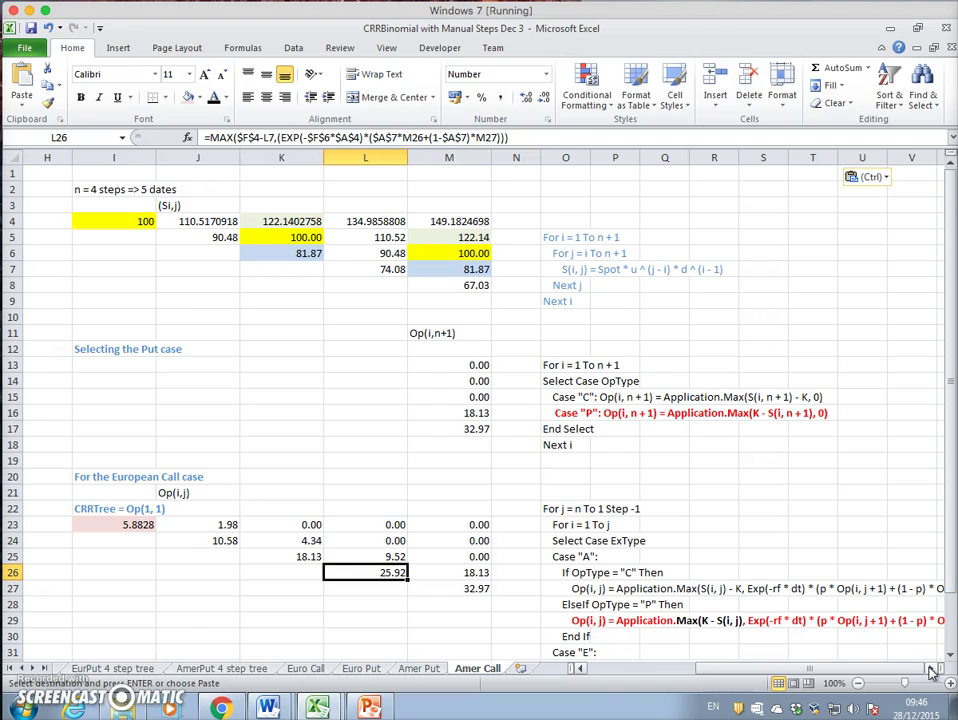
pyautogui.click(930, 668)
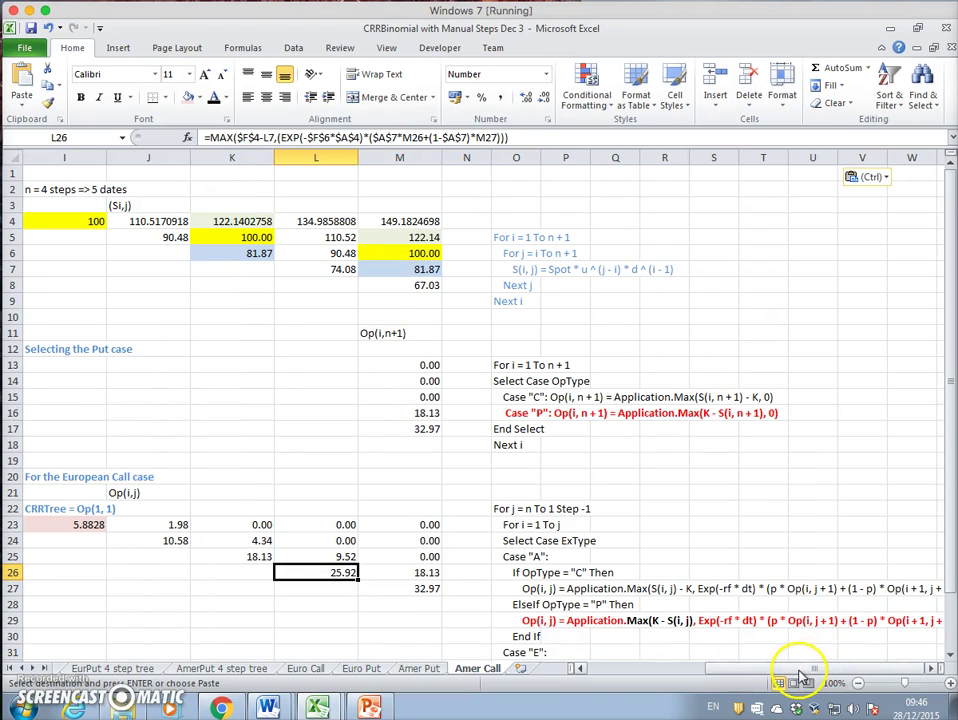
pyautogui.moveTo(790, 672); pyautogui.dragTo(697, 668)
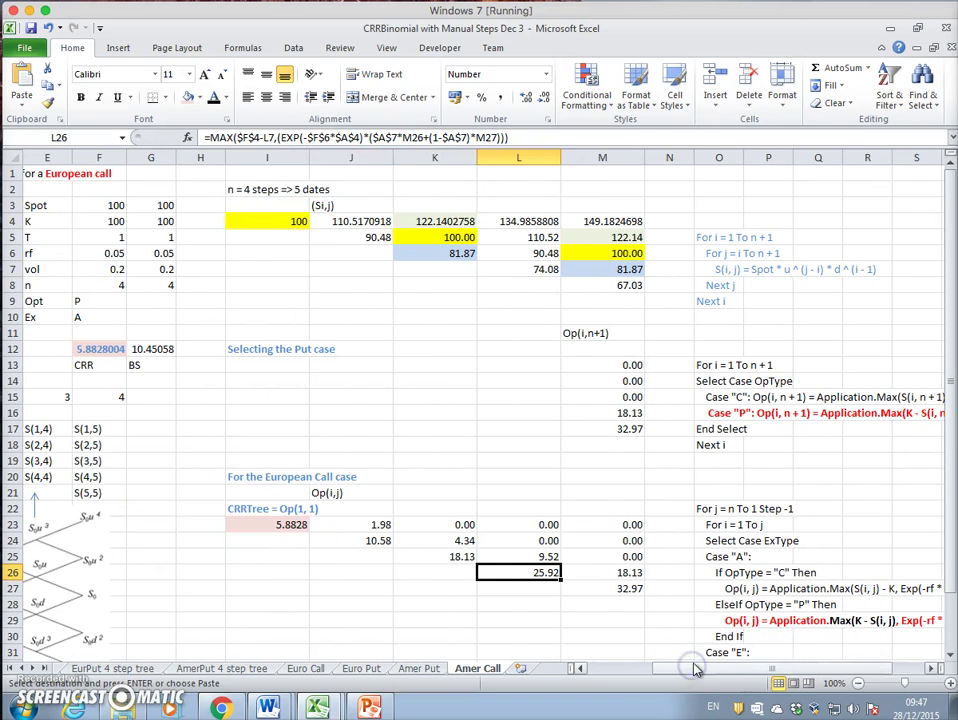
# Make the put payoff code line in O29 black and the call line in O27 red
pyautogui.click(738, 620)
pyautogui.click(731, 588)
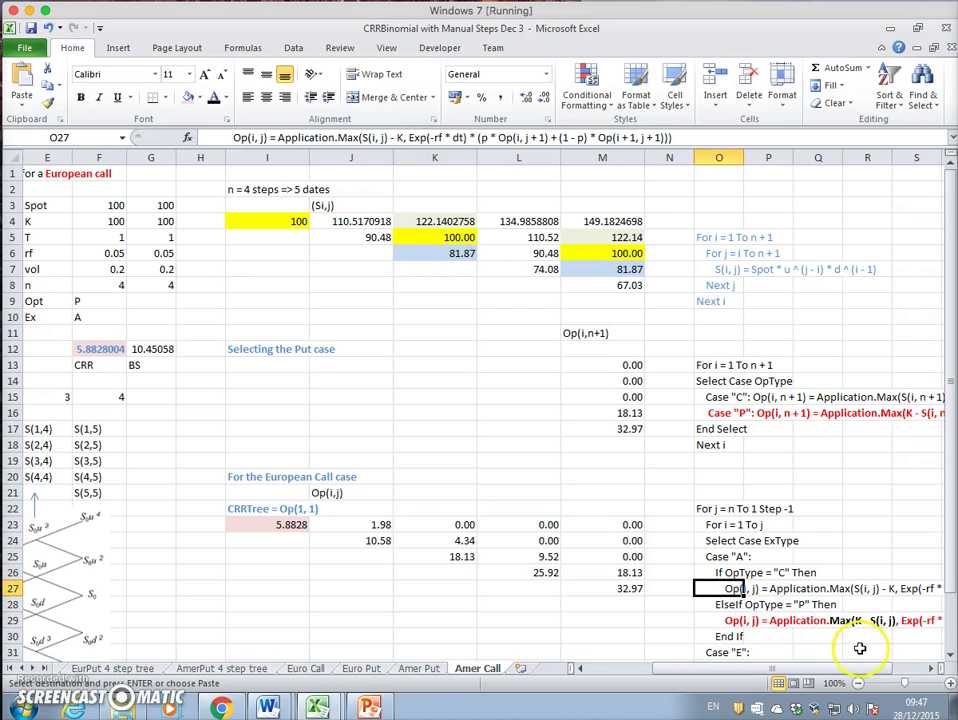
pyautogui.click(702, 620)
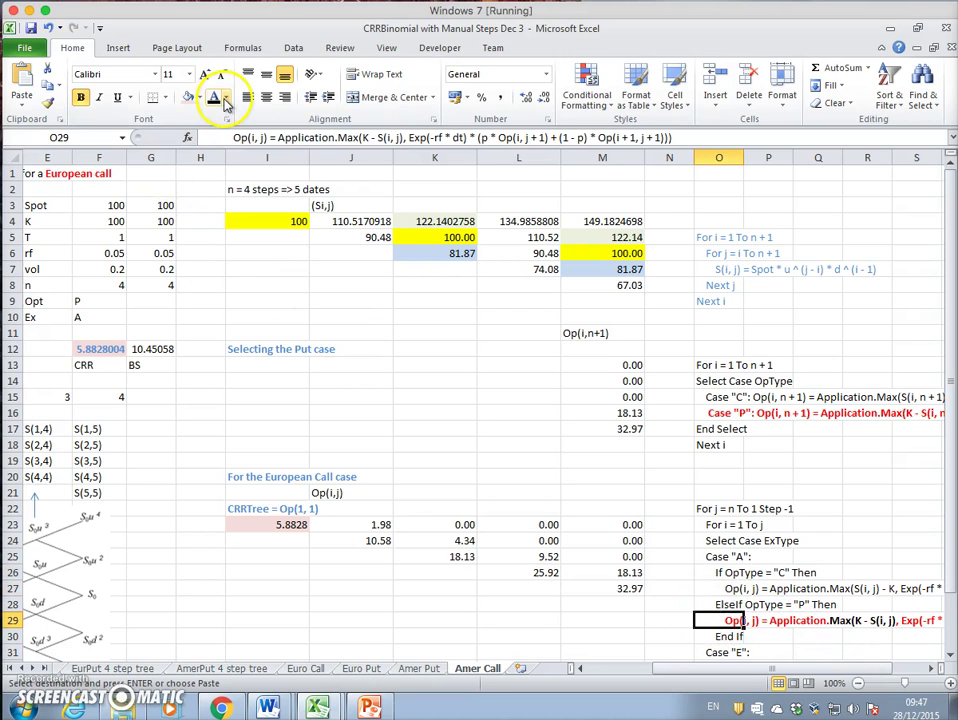
pyautogui.click(214, 97)
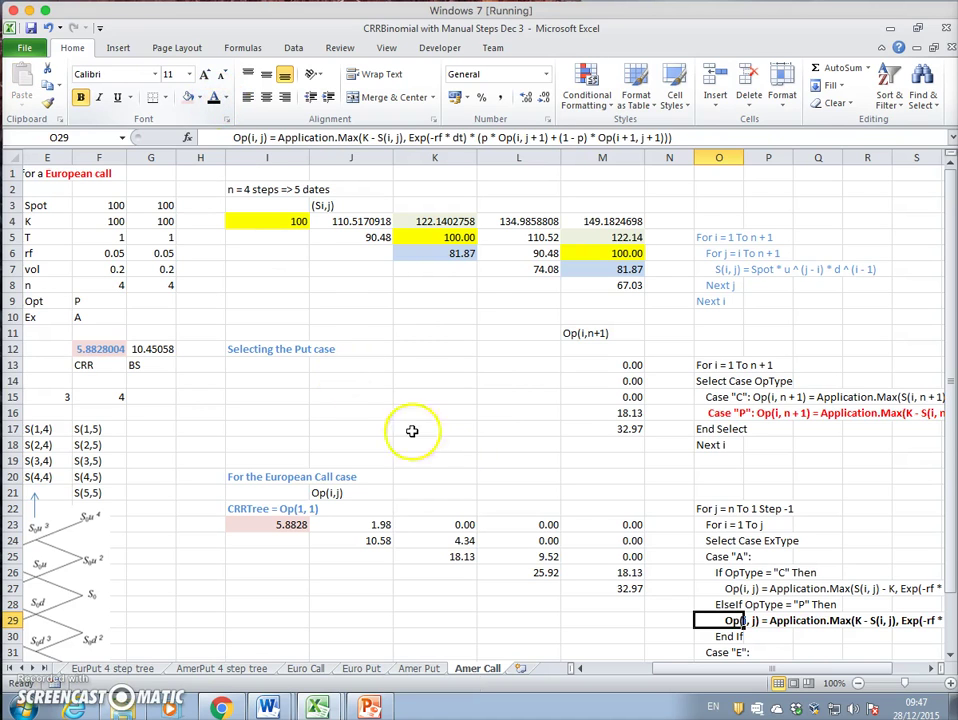
pyautogui.click(700, 588)
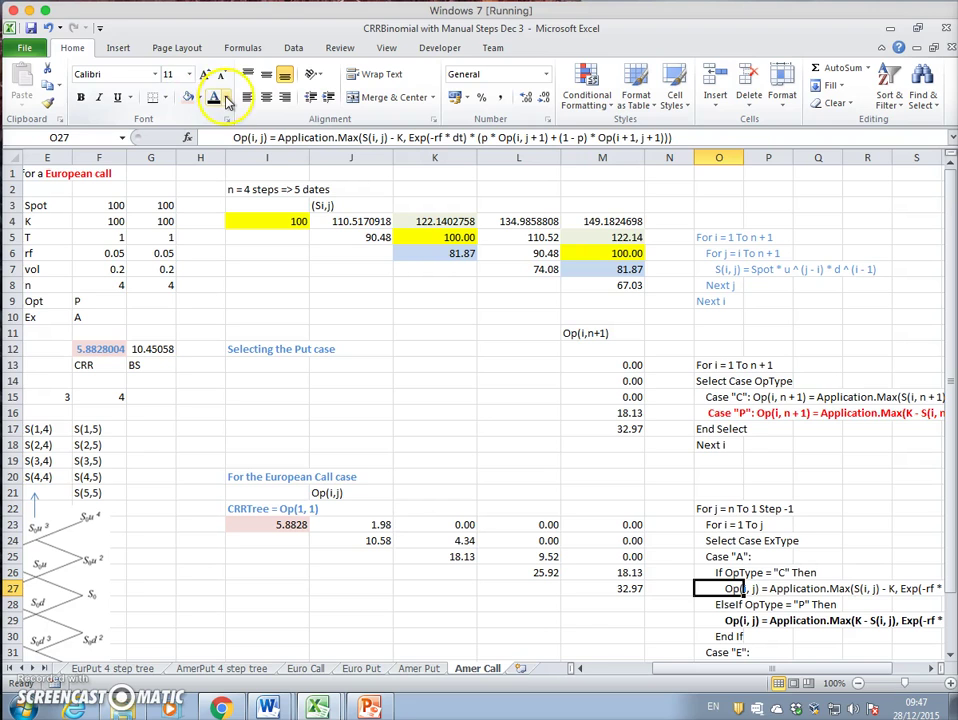
pyautogui.click(228, 104)
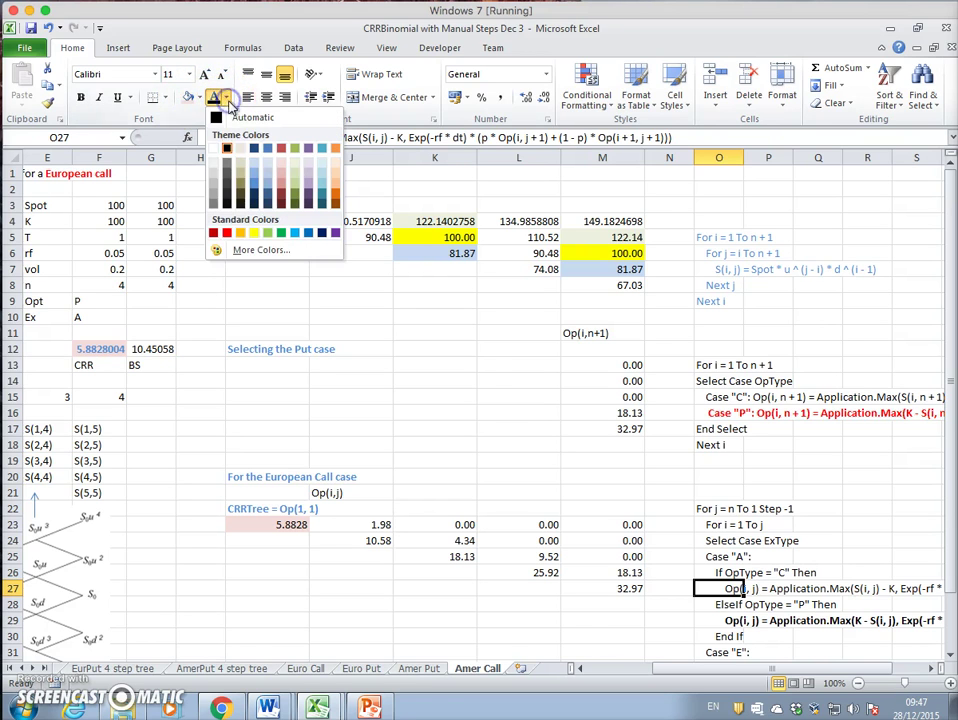
pyautogui.click(226, 294)
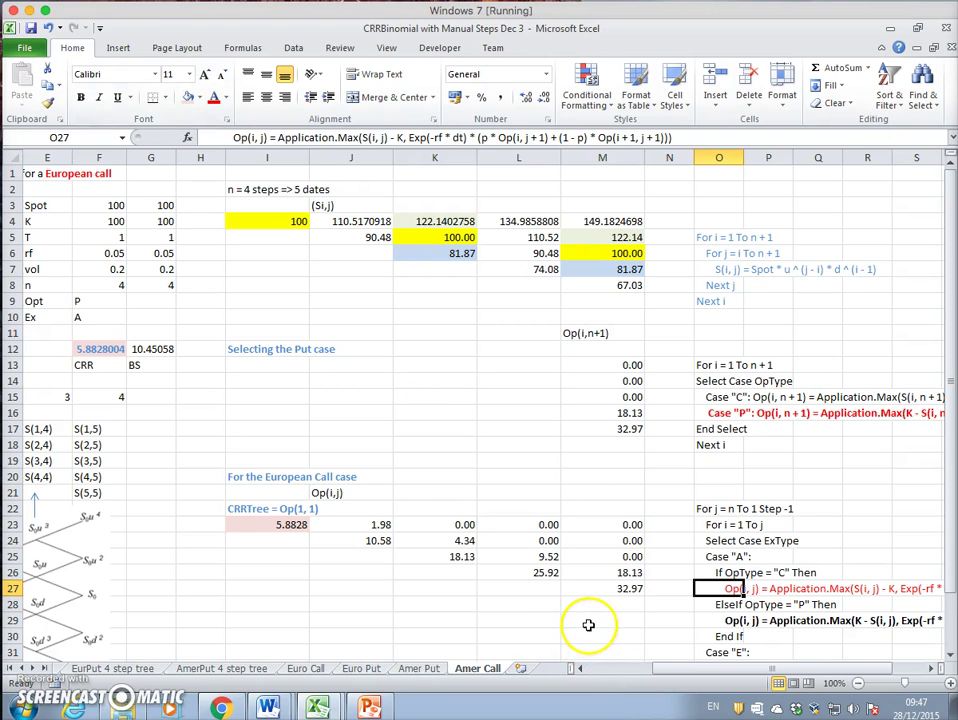
pyautogui.click(590, 620)
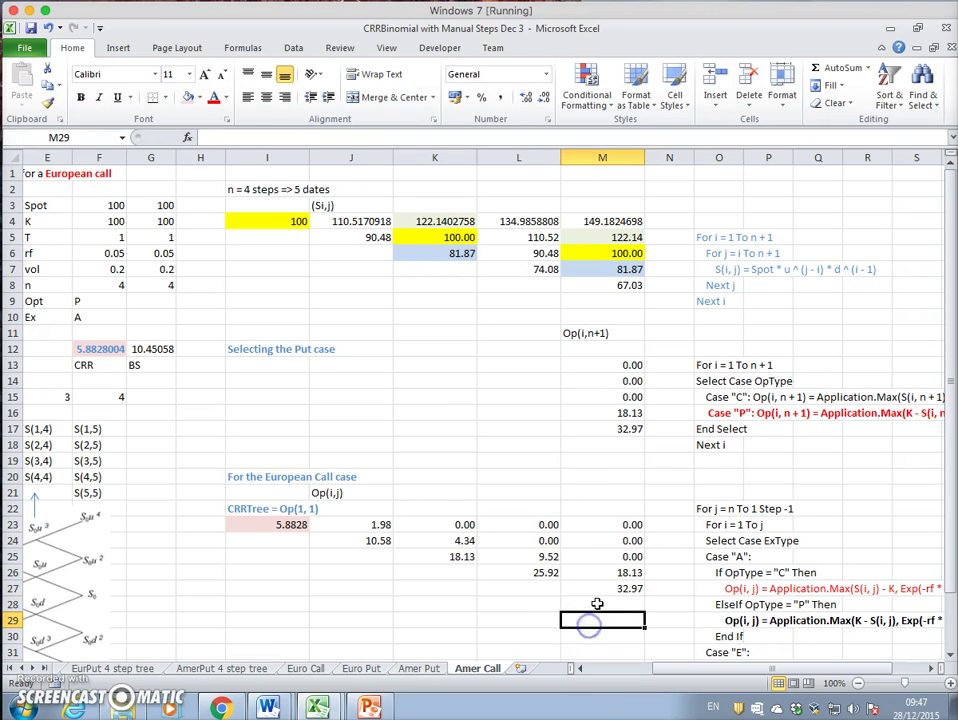
# Make the Case "C" line in O15 bold red and the Case "P" line in O16 plain black
pyautogui.click(718, 415)
pyautogui.press('Up')
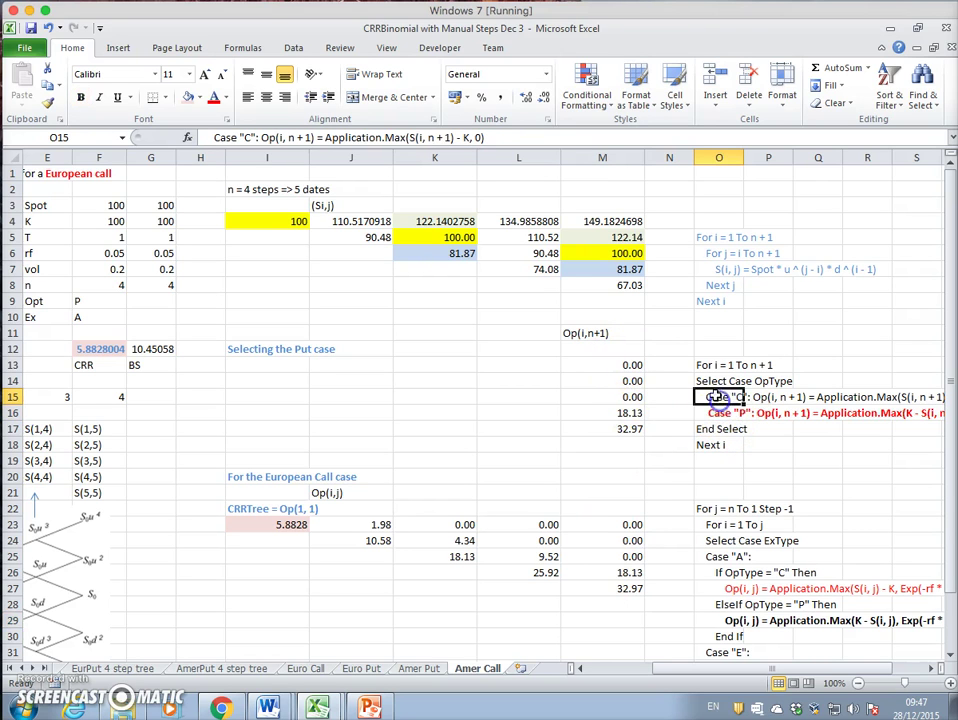
pyautogui.click(210, 98)
pyautogui.click(732, 413)
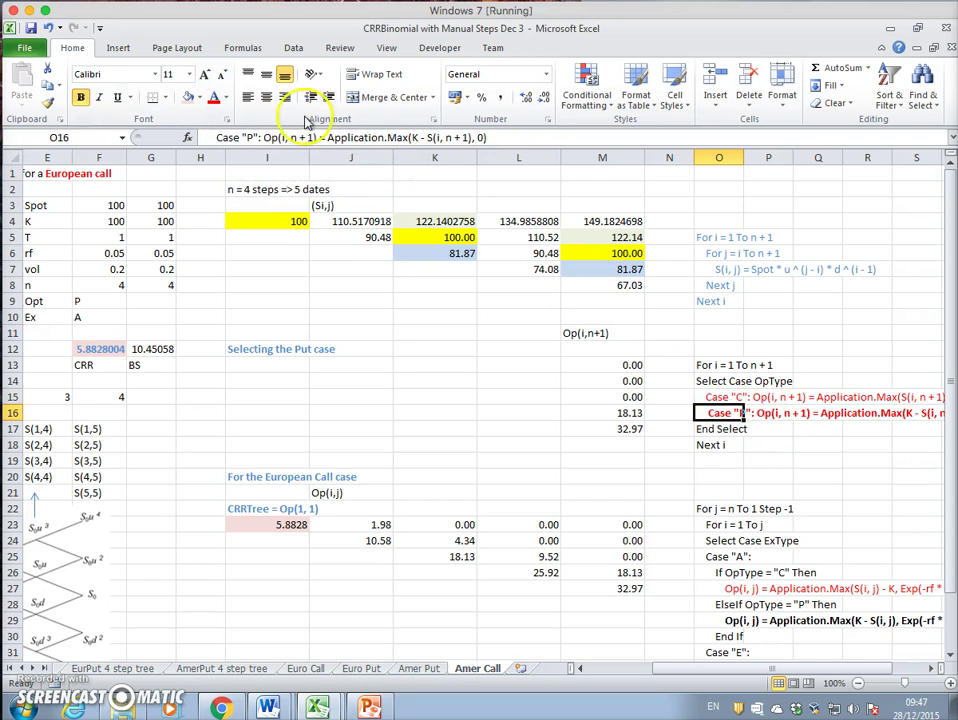
pyautogui.click(225, 97)
pyautogui.click(216, 117)
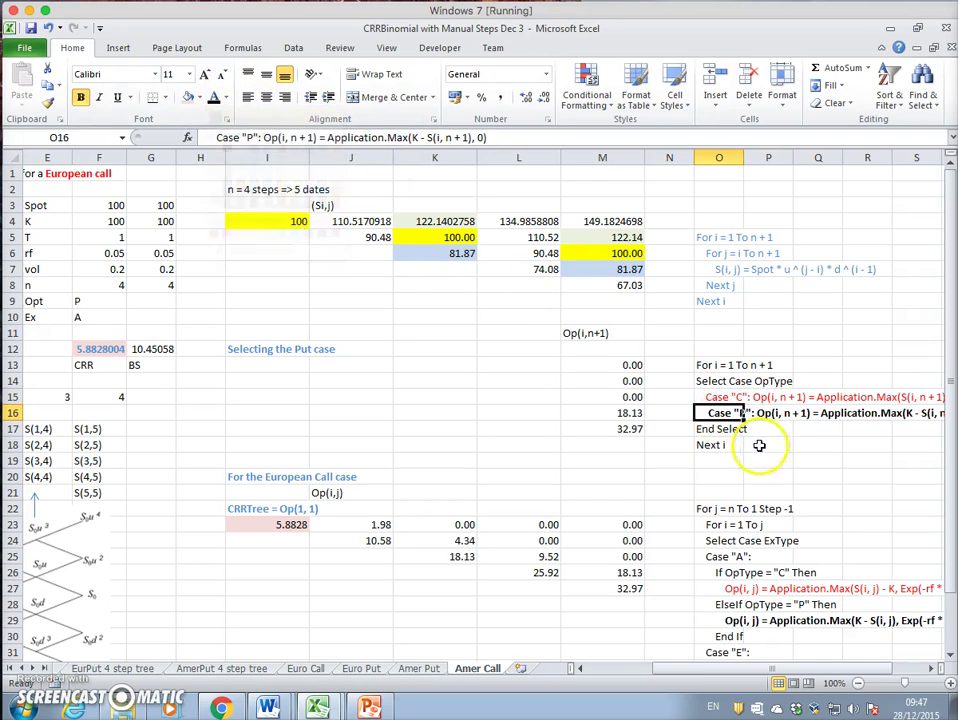
pyautogui.click(81, 98)
pyautogui.click(714, 396)
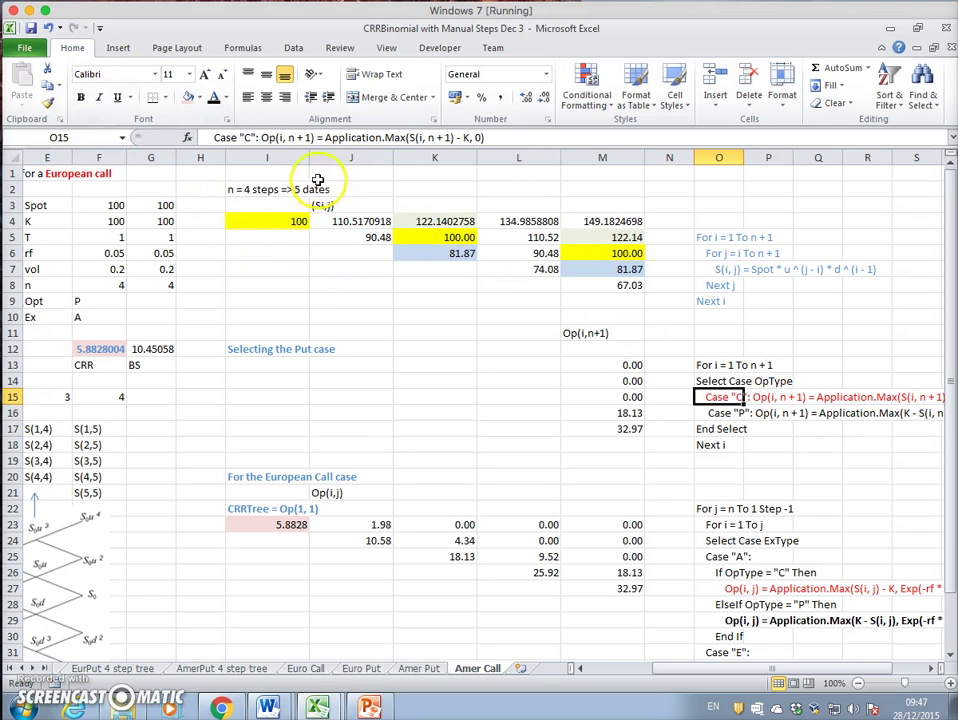
pyautogui.click(81, 98)
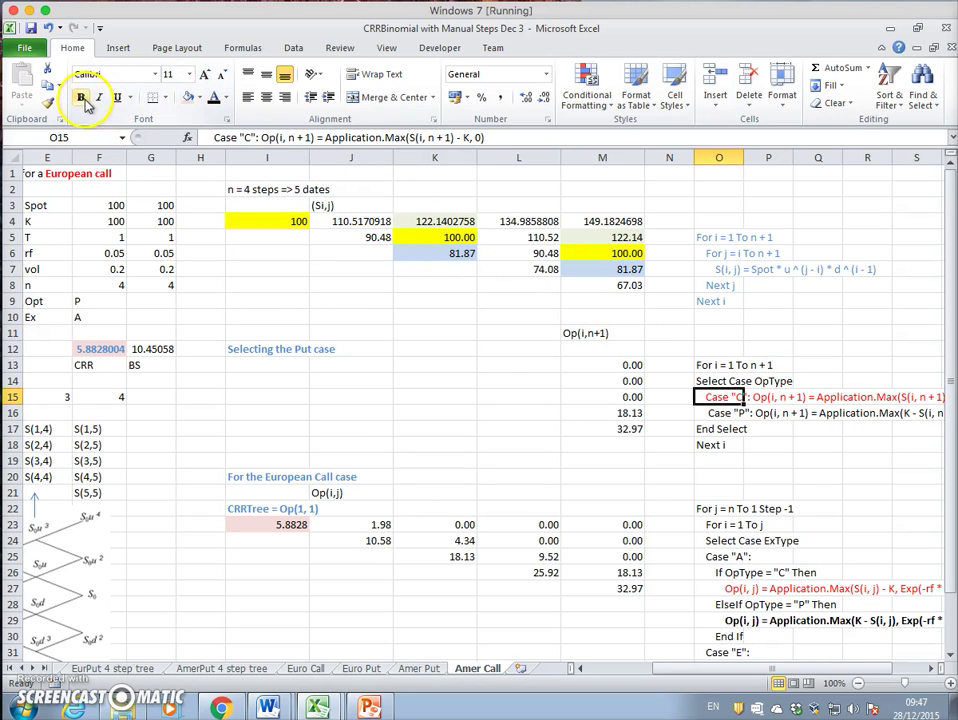
pyautogui.click(551, 419)
pyautogui.click(628, 367)
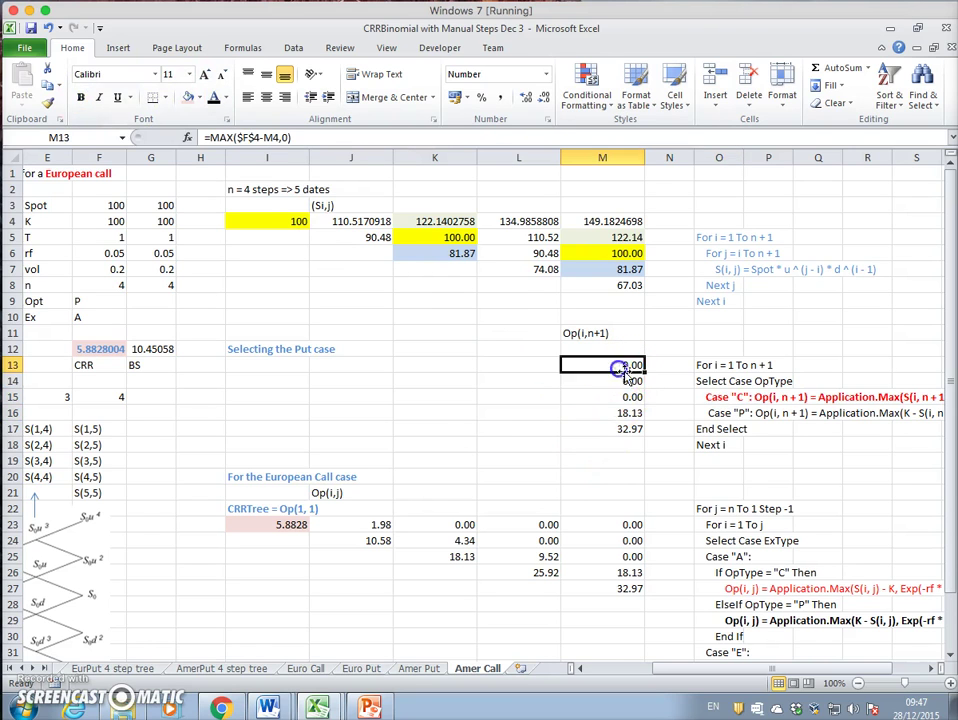
# Change M13 to =MAX(M4-$F$4,0) and fill it down to M17, giving 49.18, 22.14 and zeros
pyautogui.click(280, 138)
pyautogui.press('BackSpace')
pyautogui.press('BackSpace')
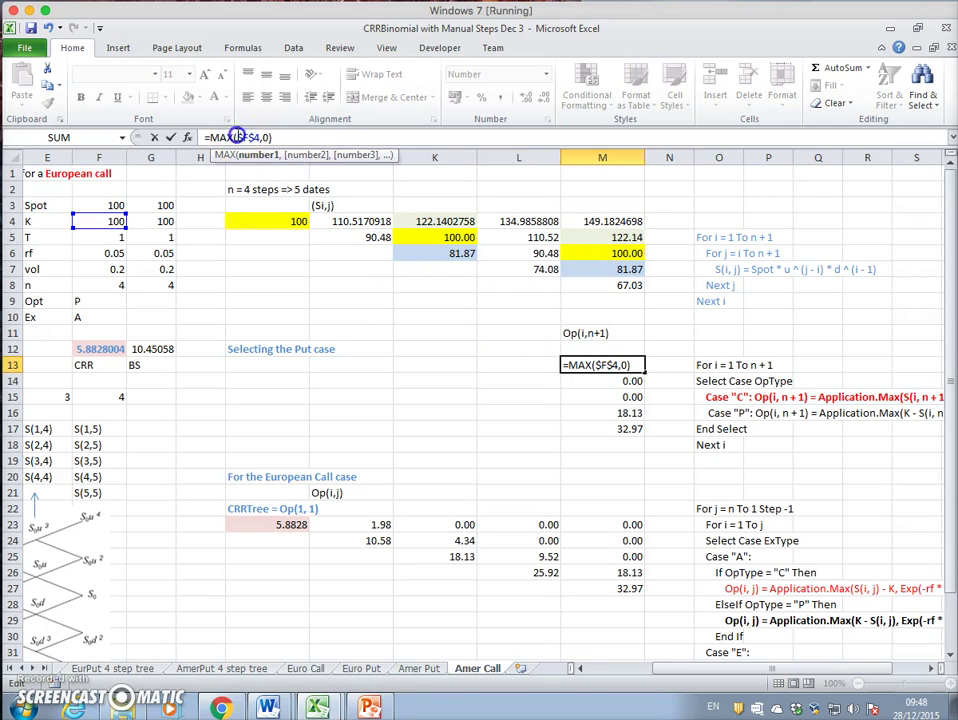
pyautogui.click(610, 221)
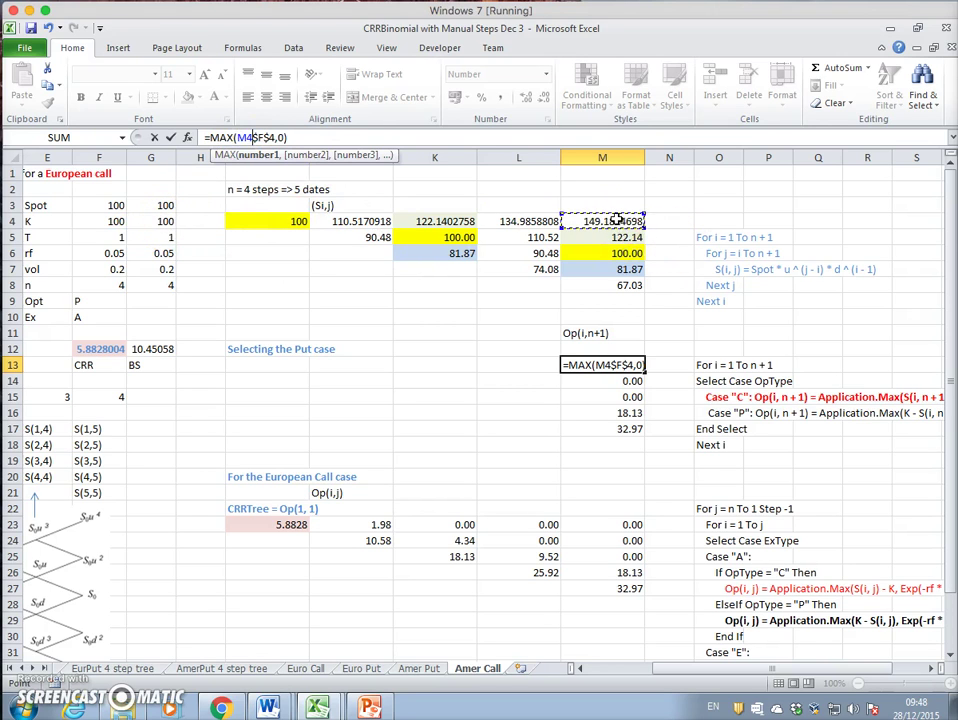
pyautogui.write('-')
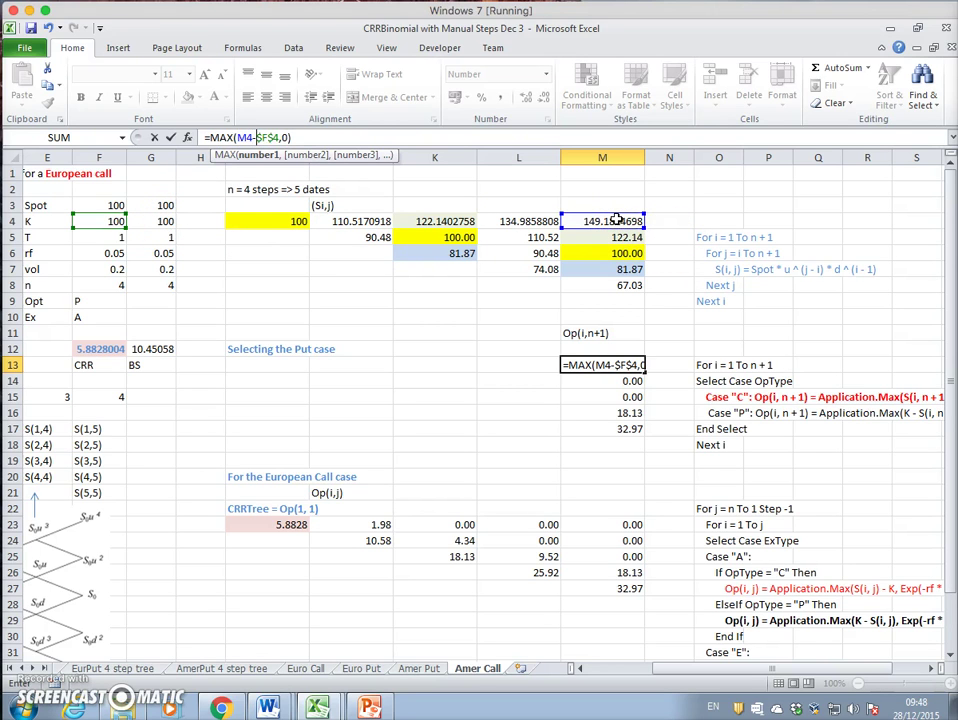
pyautogui.press('Return')
pyautogui.click(622, 366)
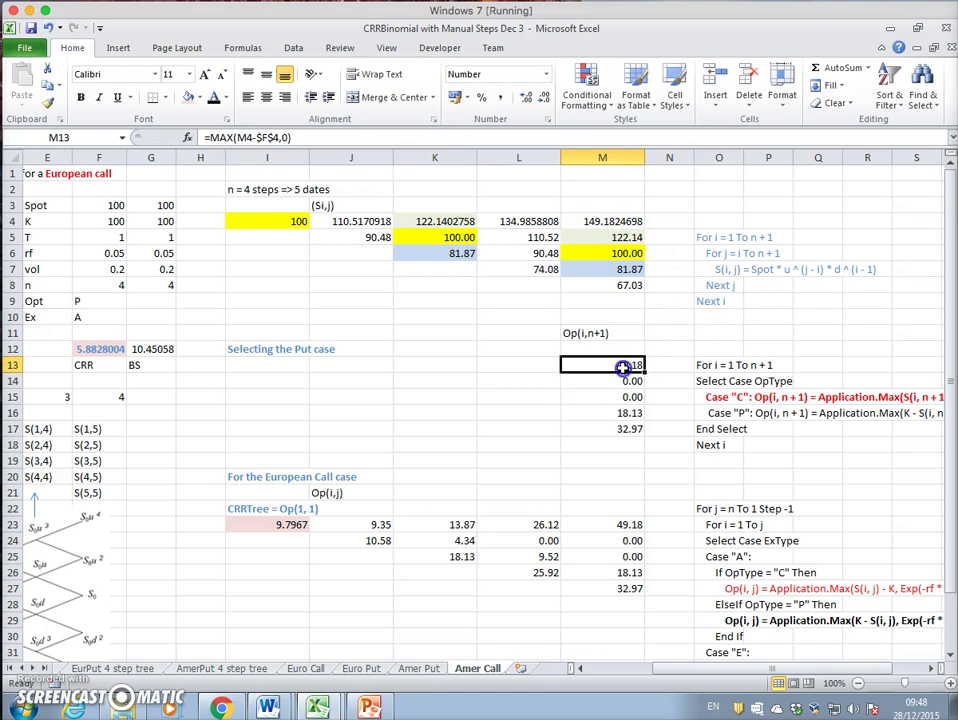
pyautogui.moveTo(643, 370); pyautogui.dragTo(641, 430)
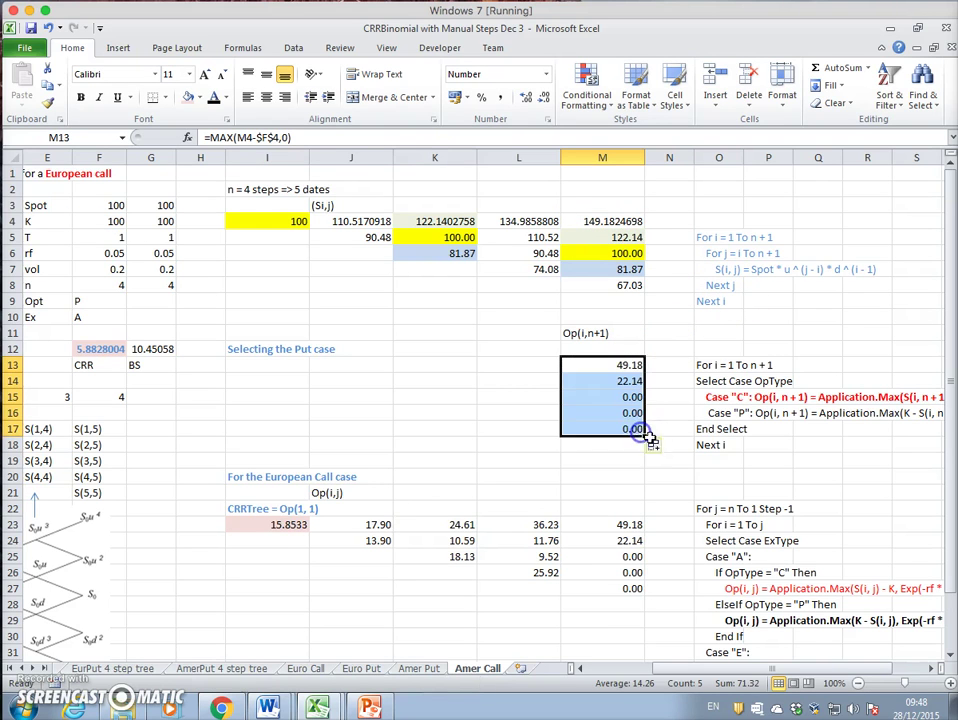
pyautogui.click(290, 526)
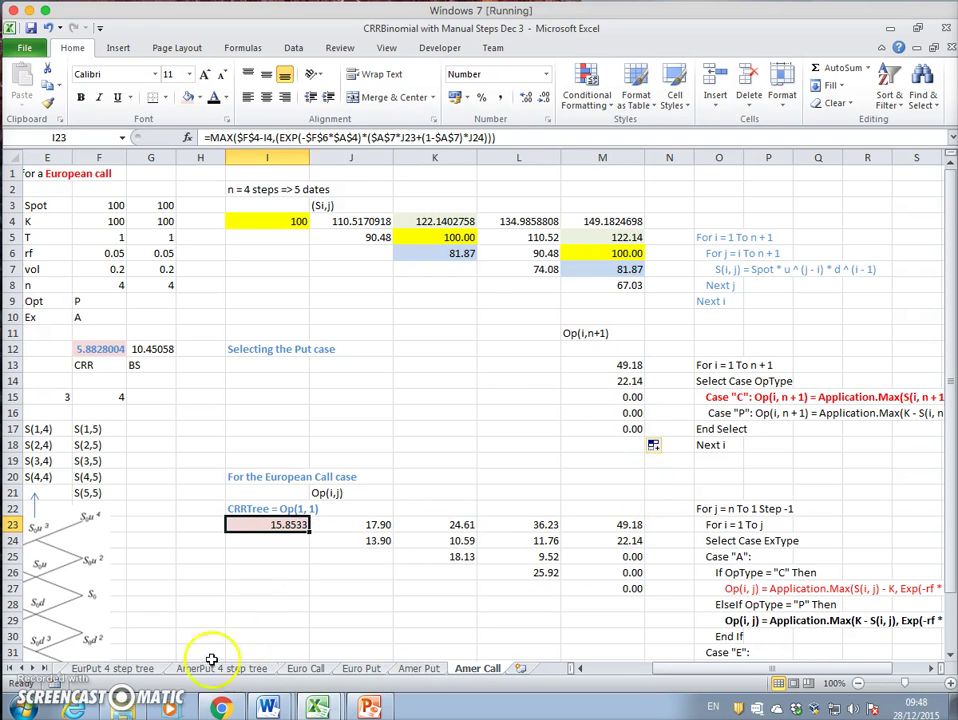
pyautogui.click(602, 365)
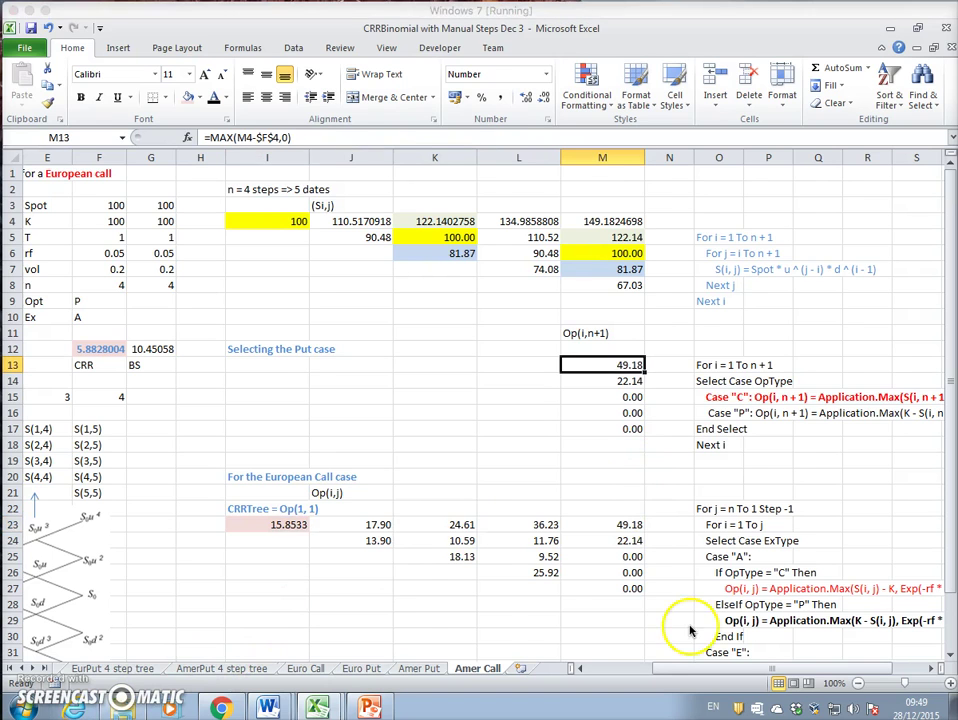
# Edit L23's MAX formula so the exercise term becomes L4 minus $F$4
pyautogui.click(931, 668)
pyautogui.click(931, 668)
pyautogui.click(436, 526)
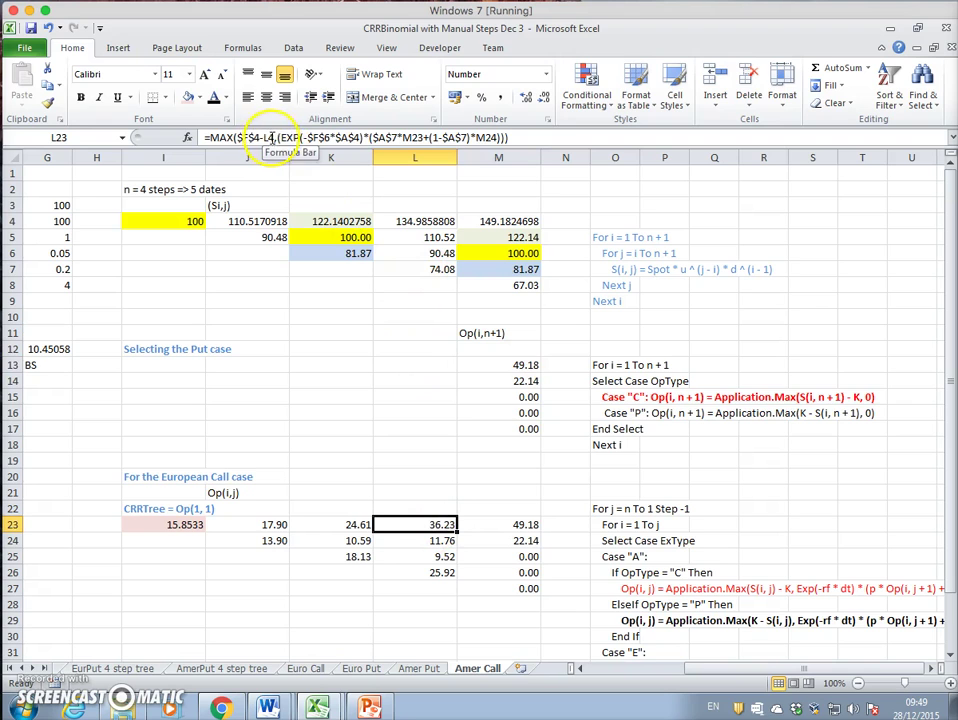
pyautogui.click(272, 138)
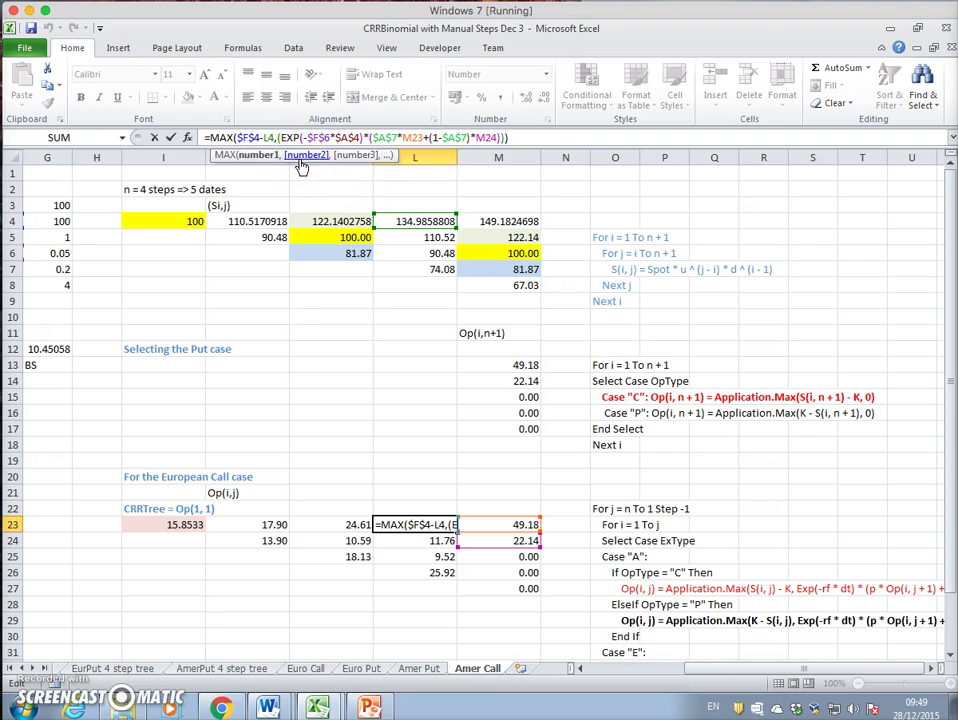
pyautogui.press('BackSpace')
pyautogui.press('BackSpace')
pyautogui.press('BackSpace')
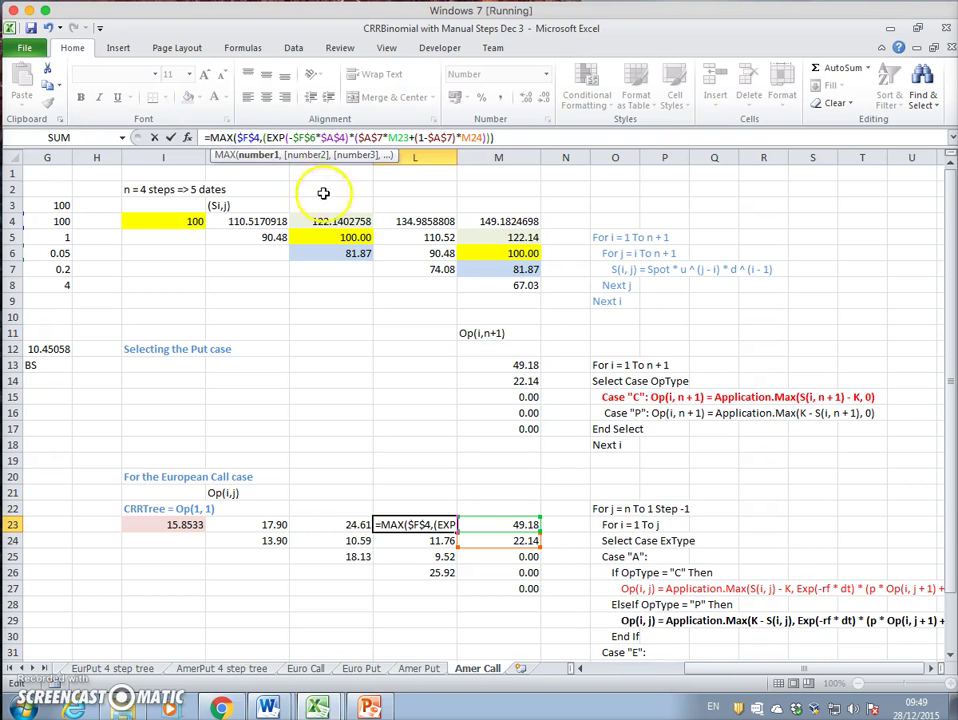
pyautogui.click(406, 220)
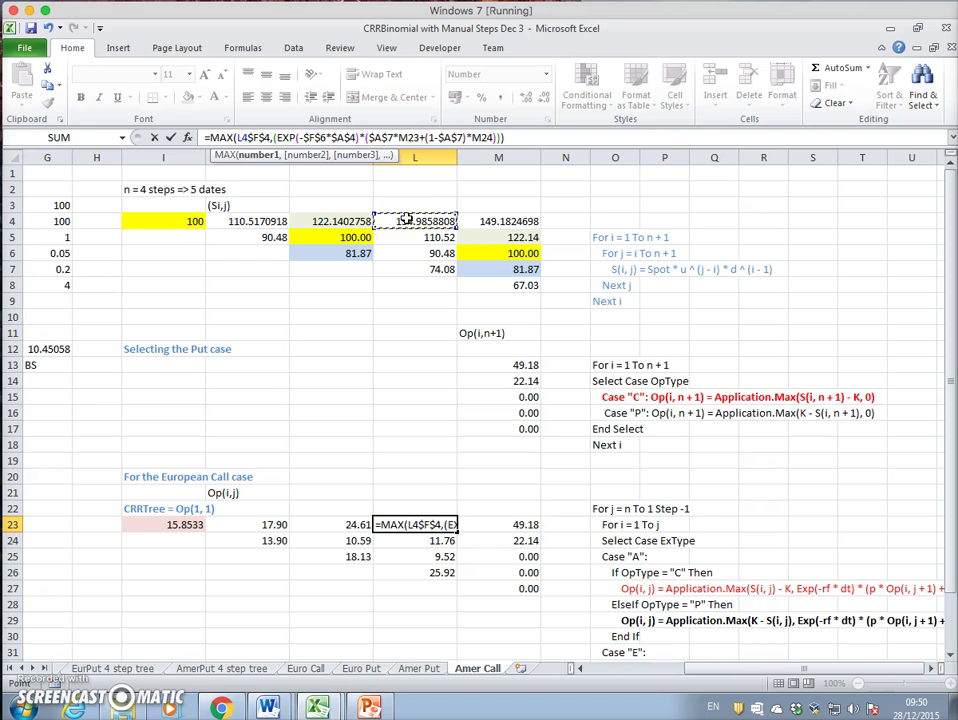
pyautogui.write('-')
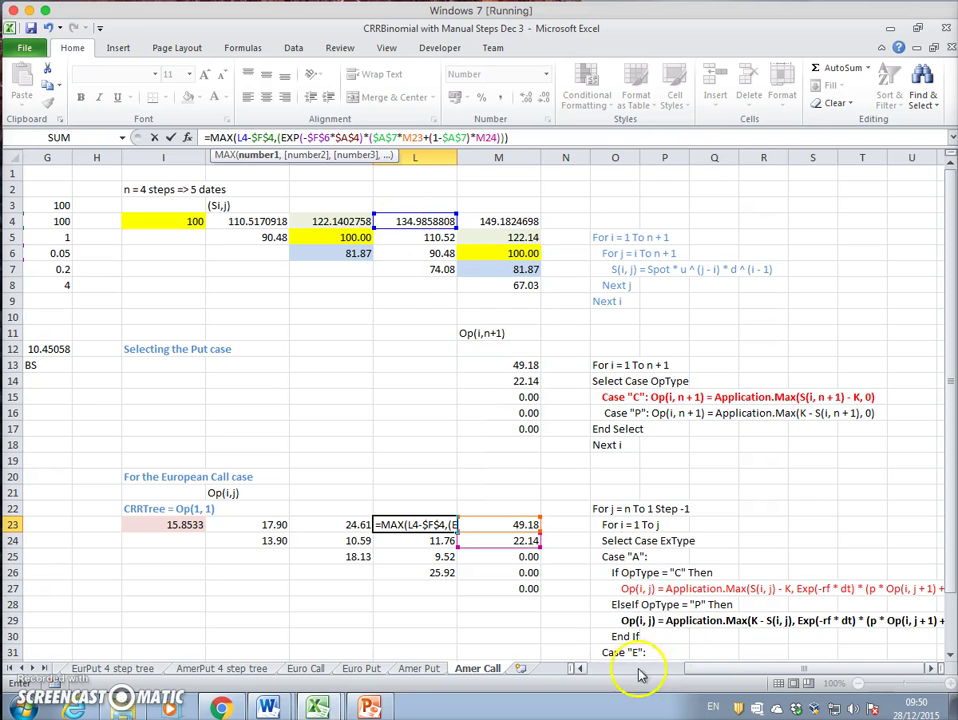
pyautogui.click(578, 669)
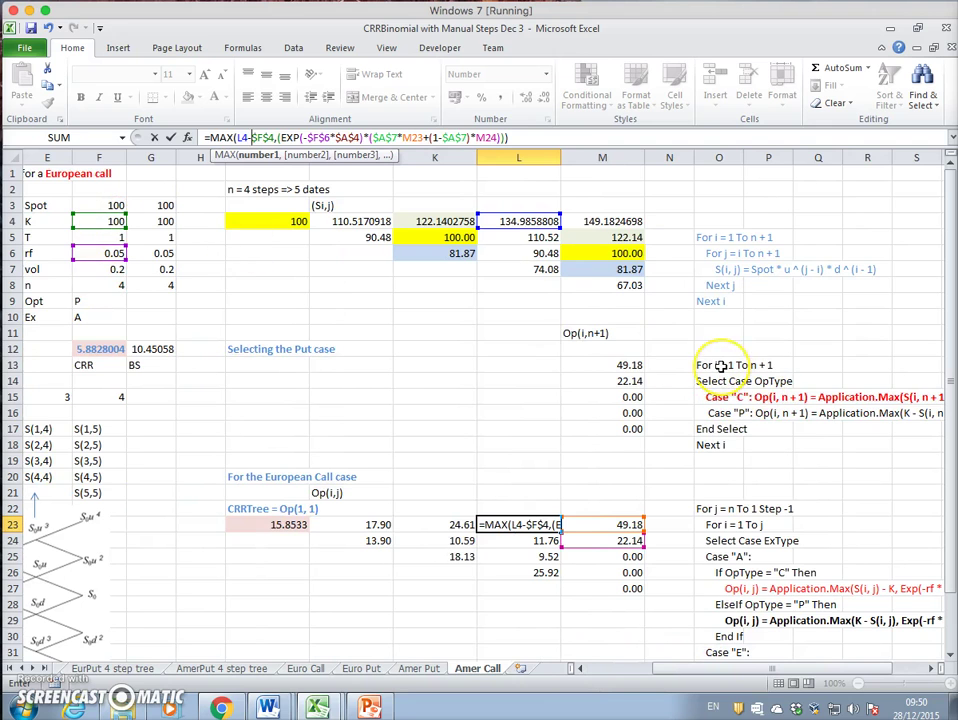
pyautogui.press('Return')
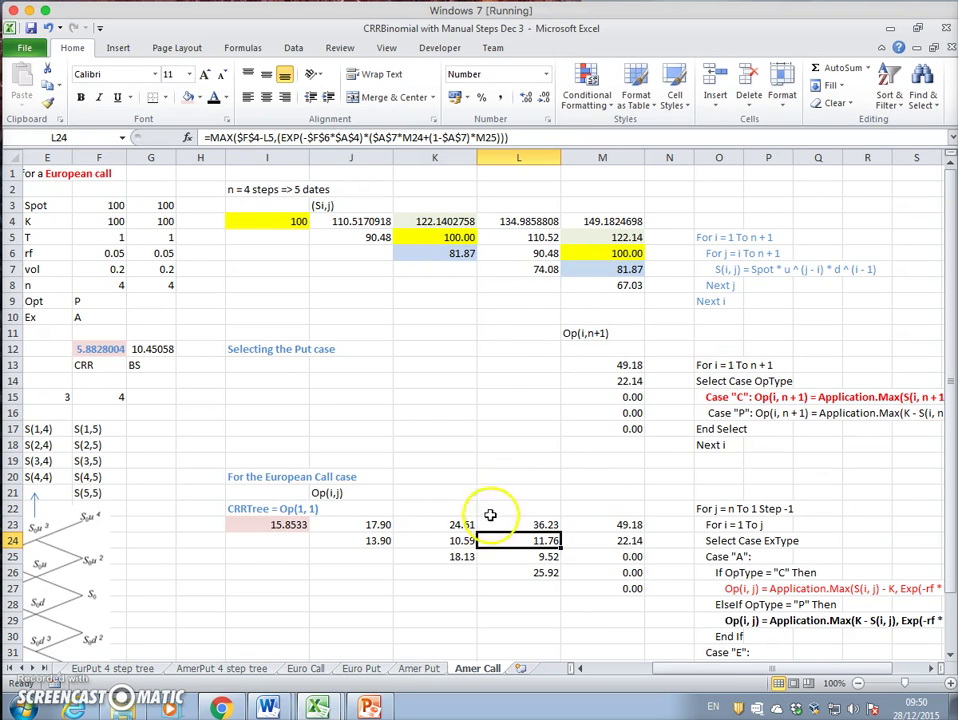
# Copy the MAX formula down column L to L26 and across columns K, J and I
pyautogui.click(520, 524)
pyautogui.moveTo(561, 531); pyautogui.dragTo(565, 576)
pyautogui.click(543, 525)
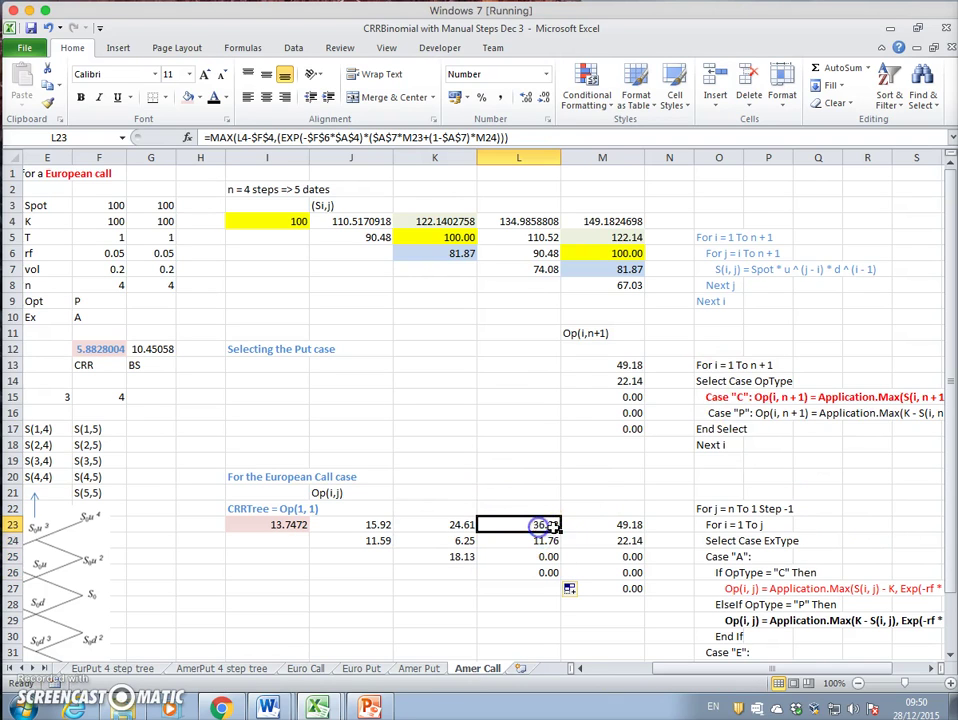
pyautogui.moveTo(563, 530); pyautogui.dragTo(562, 532)
pyautogui.moveTo(446, 525); pyautogui.dragTo(475, 562)
pyautogui.click(466, 528)
pyautogui.click(460, 526)
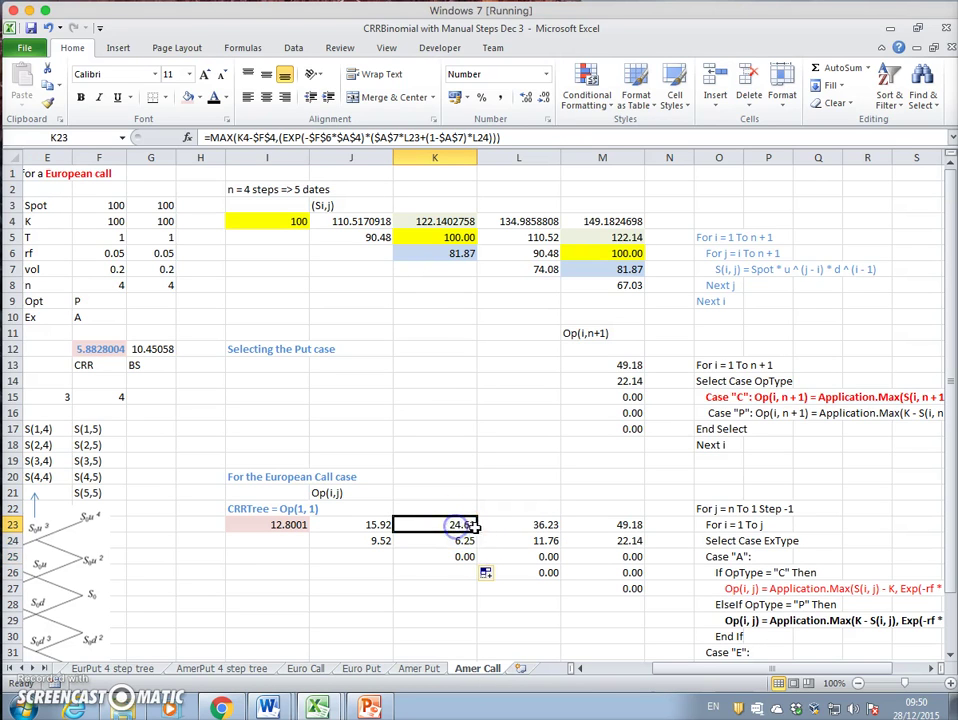
pyautogui.moveTo(449, 525); pyautogui.dragTo(244, 541)
pyautogui.click(383, 525)
pyautogui.click(375, 525)
pyautogui.click(247, 553)
# Show the root value in I23 to more decimals, reading 9.970523
pyautogui.click(250, 524)
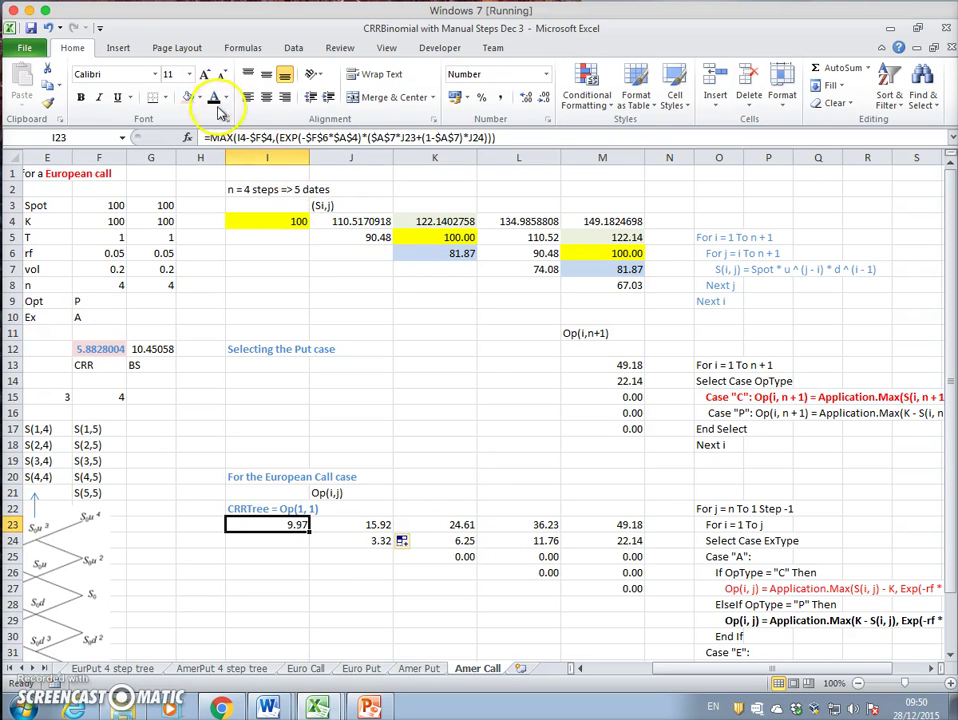
pyautogui.click(543, 97)
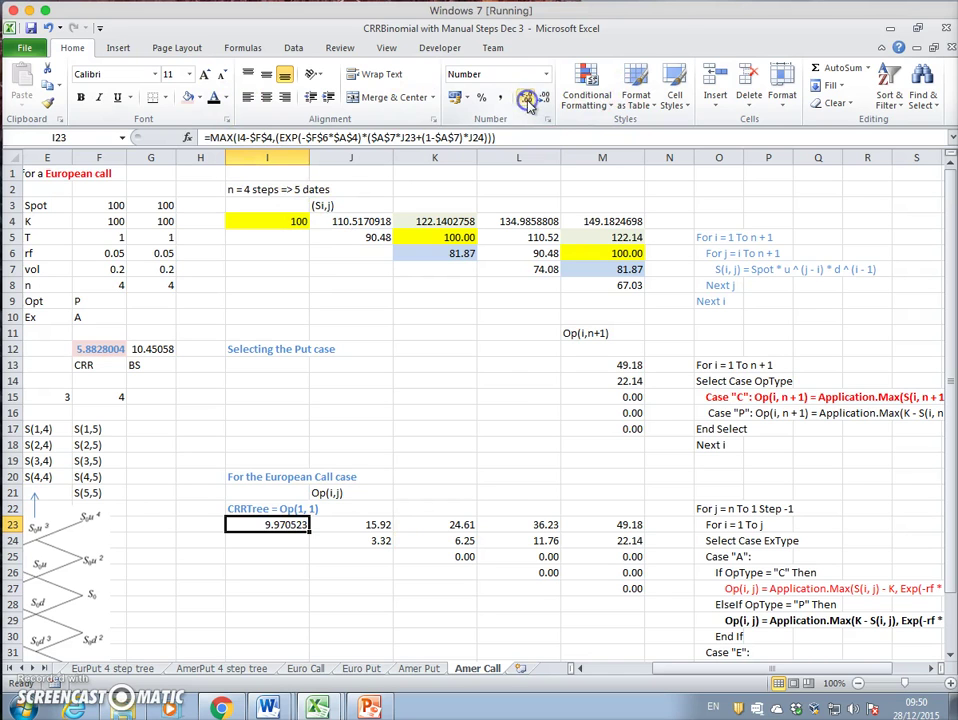
pyautogui.click(578, 670)
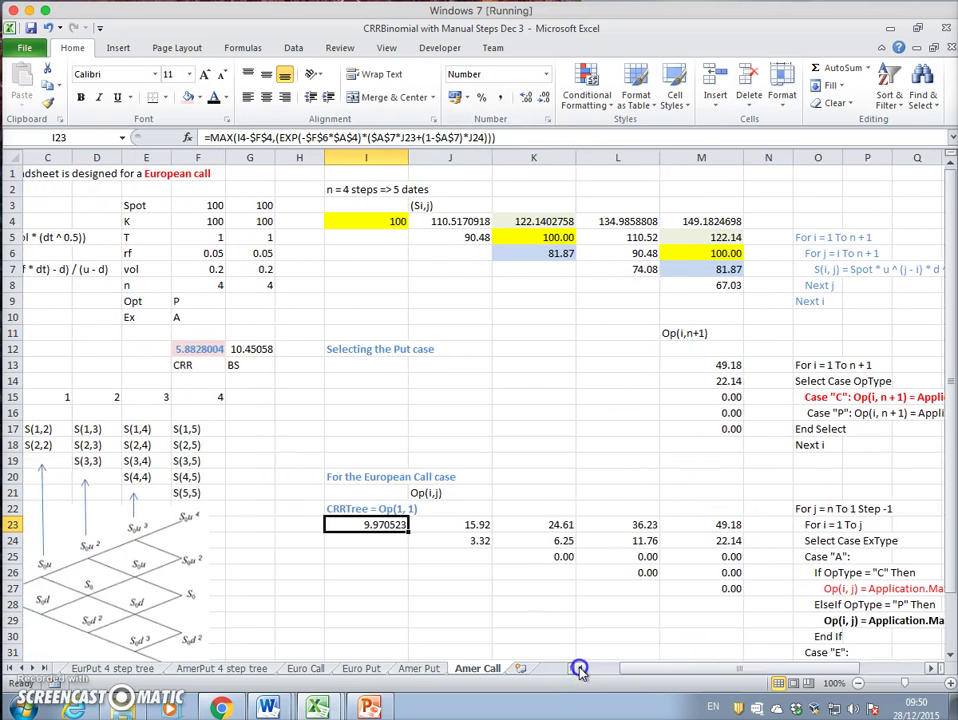
pyautogui.click(578, 670)
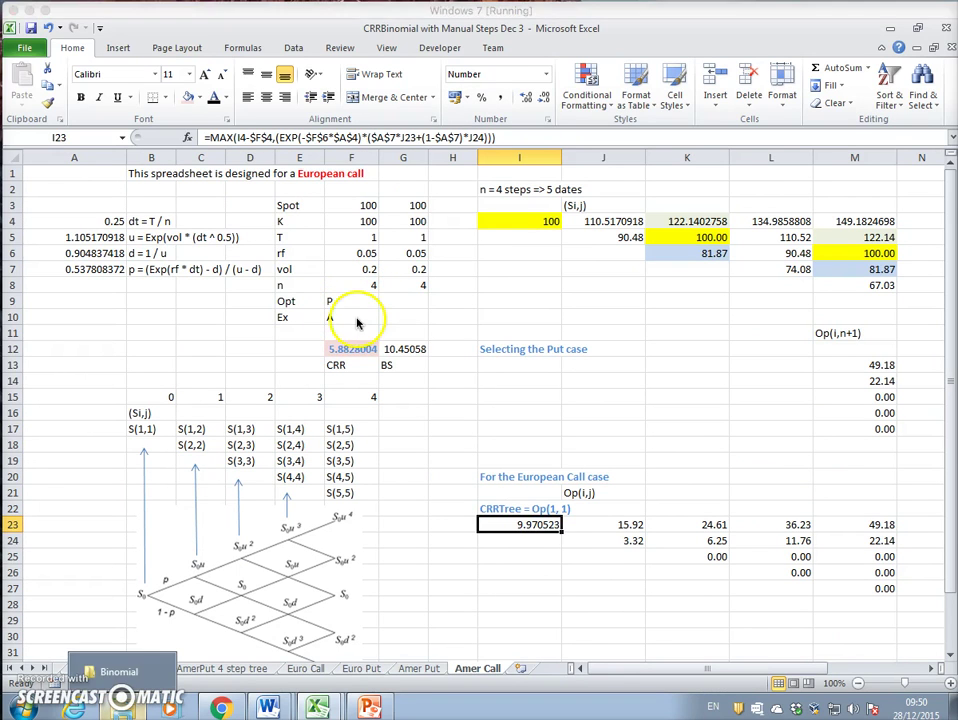
# Set exercise type F10 to E and re-enter the CRRTree formula in F12 to recalculate
pyautogui.click(358, 320)
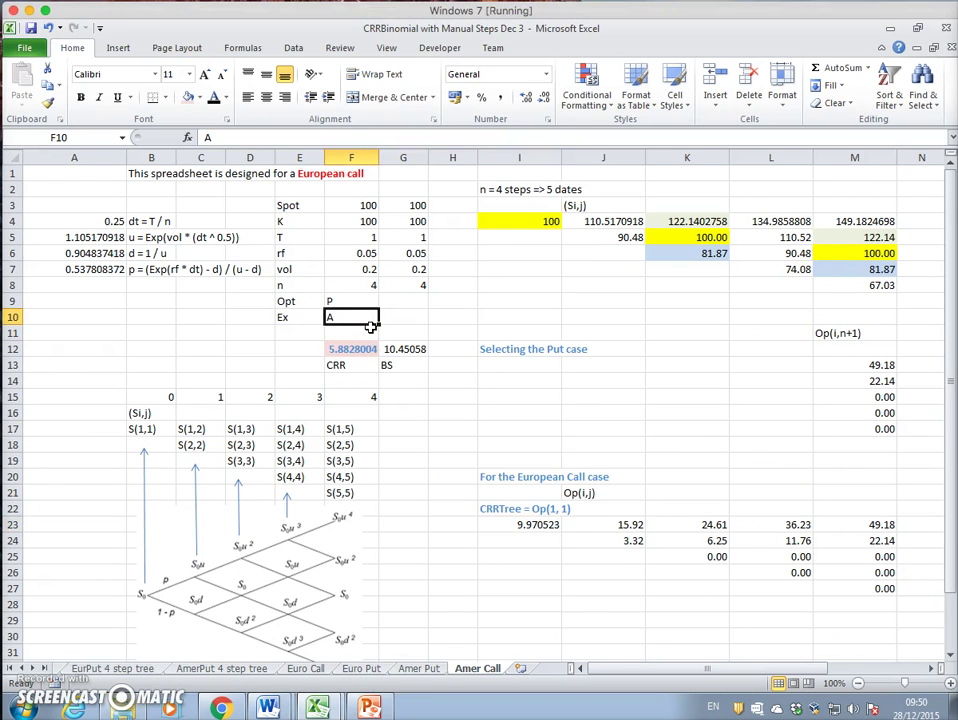
pyautogui.write('E')
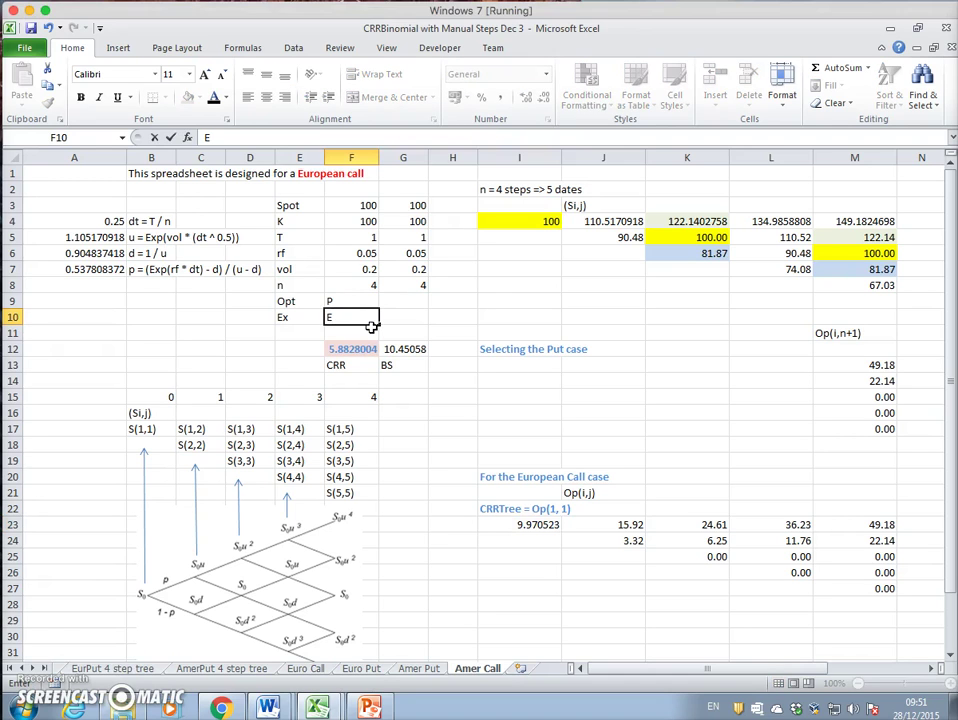
pyautogui.press('Return')
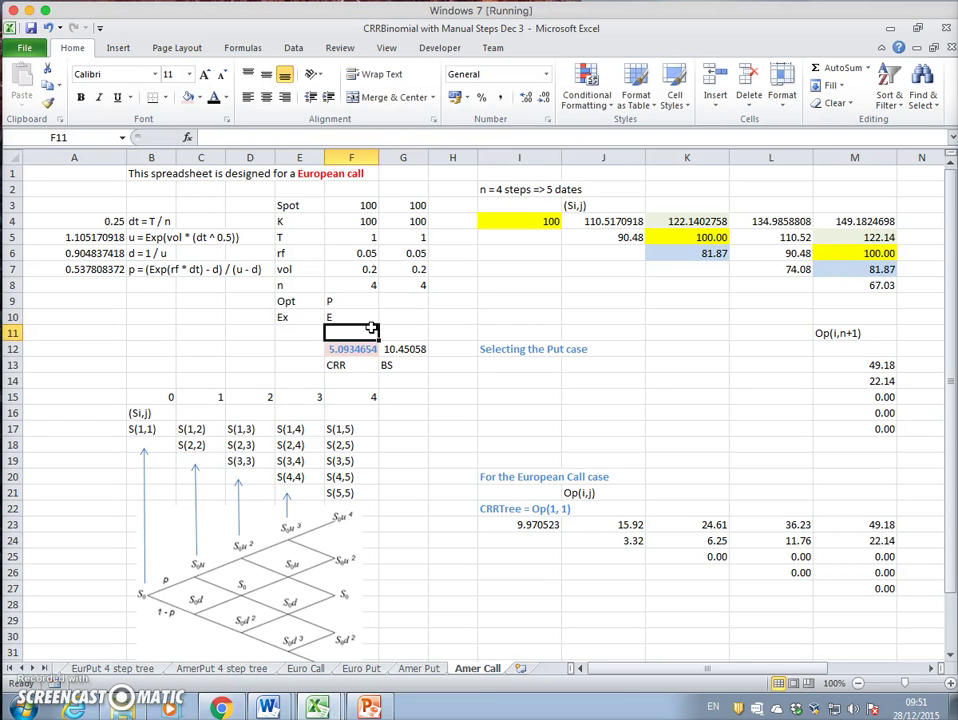
pyautogui.click(351, 349)
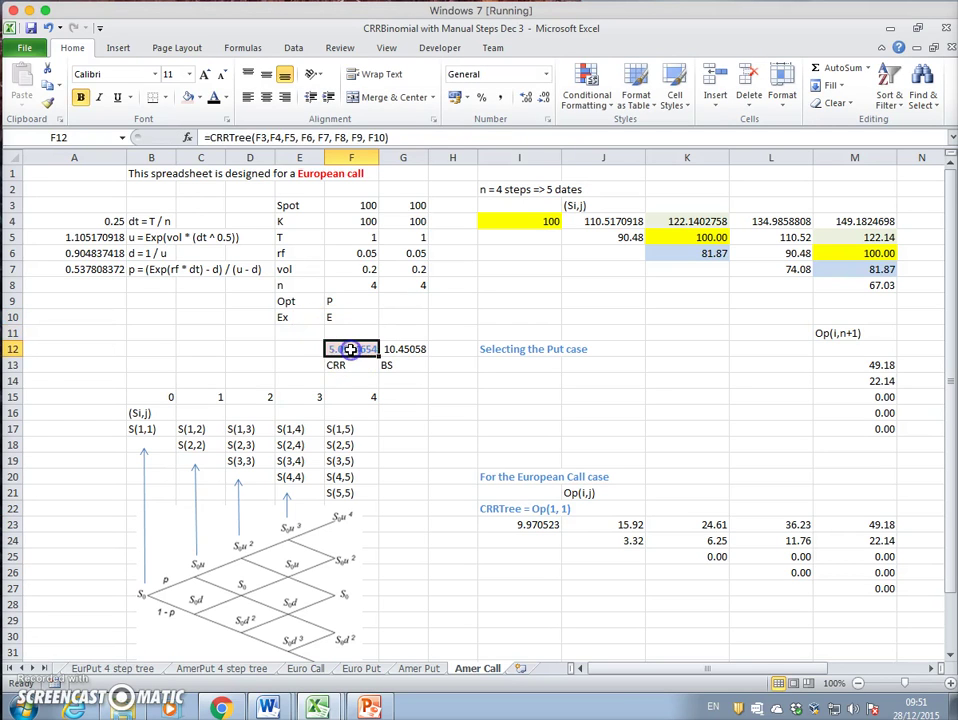
pyautogui.click(399, 140)
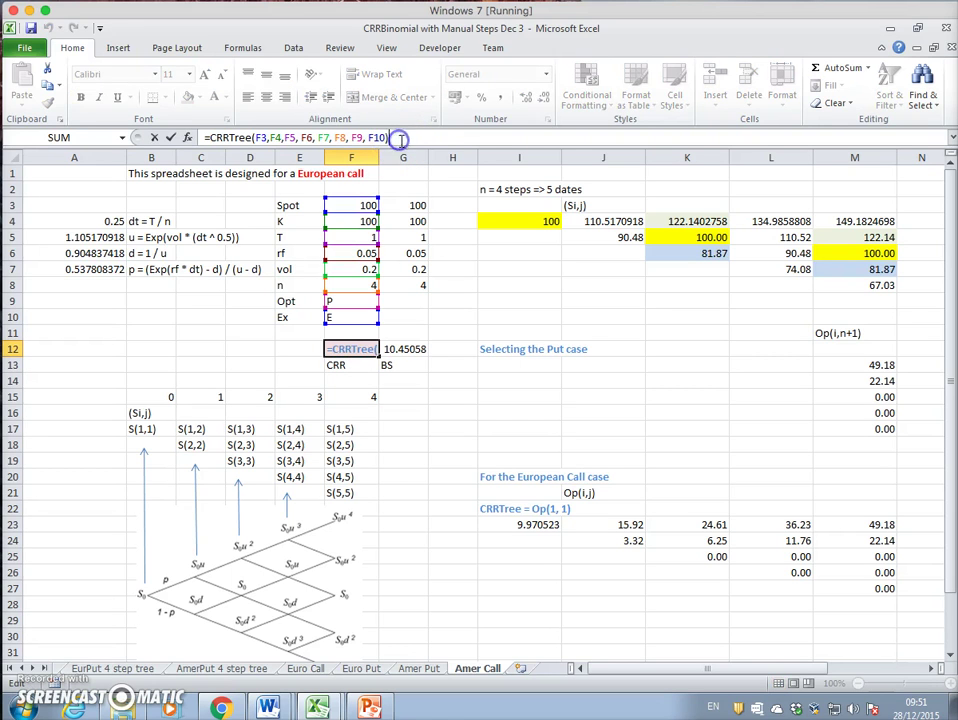
pyautogui.click(428, 355)
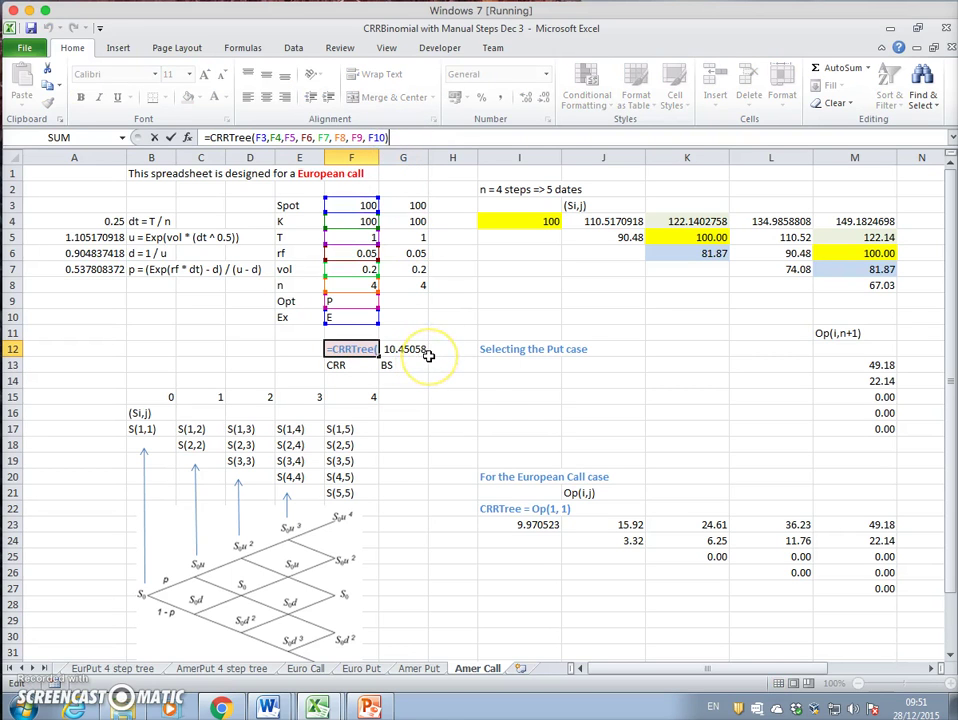
pyautogui.press('Return')
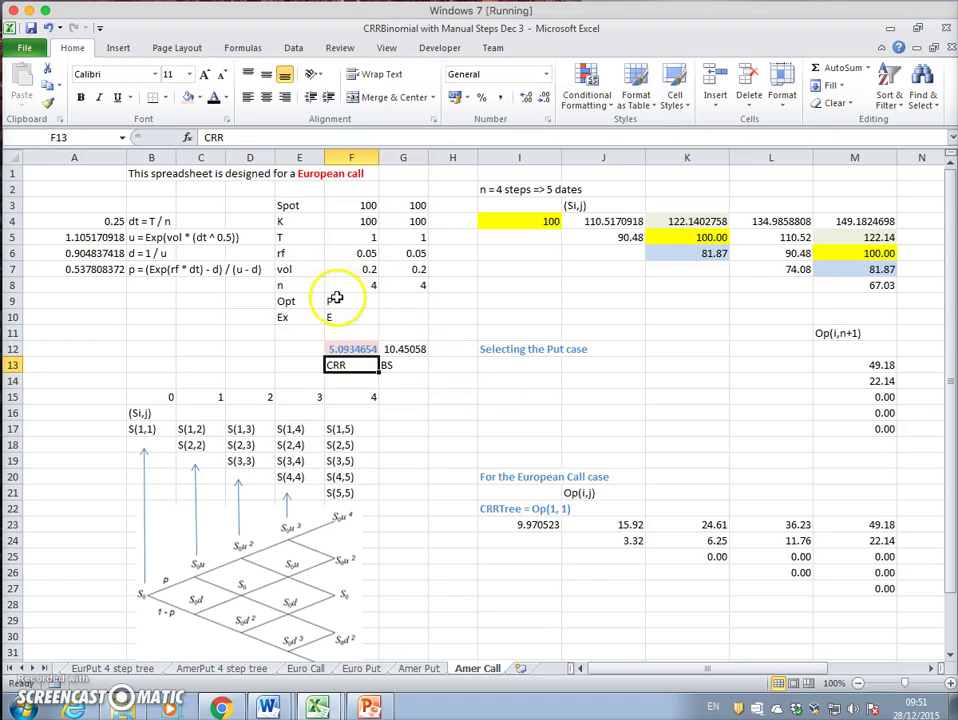
# Set option type C and exercise type A, comparing F12's 9.9705229 with tree root I23
pyautogui.click(335, 298)
pyautogui.write('C')
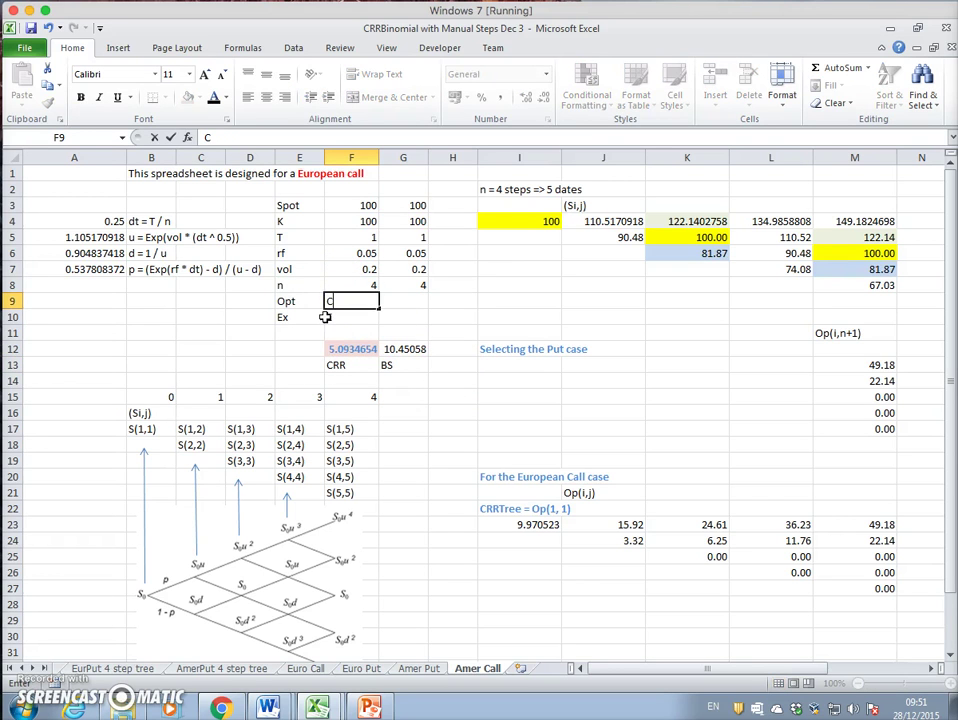
pyautogui.press('Return')
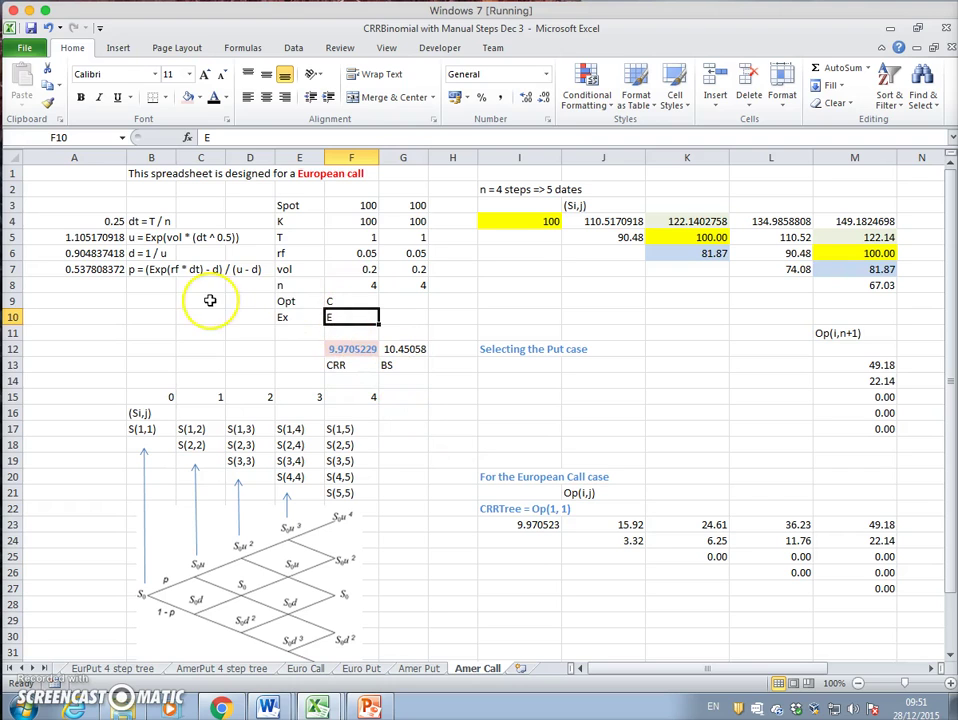
pyautogui.write('A')
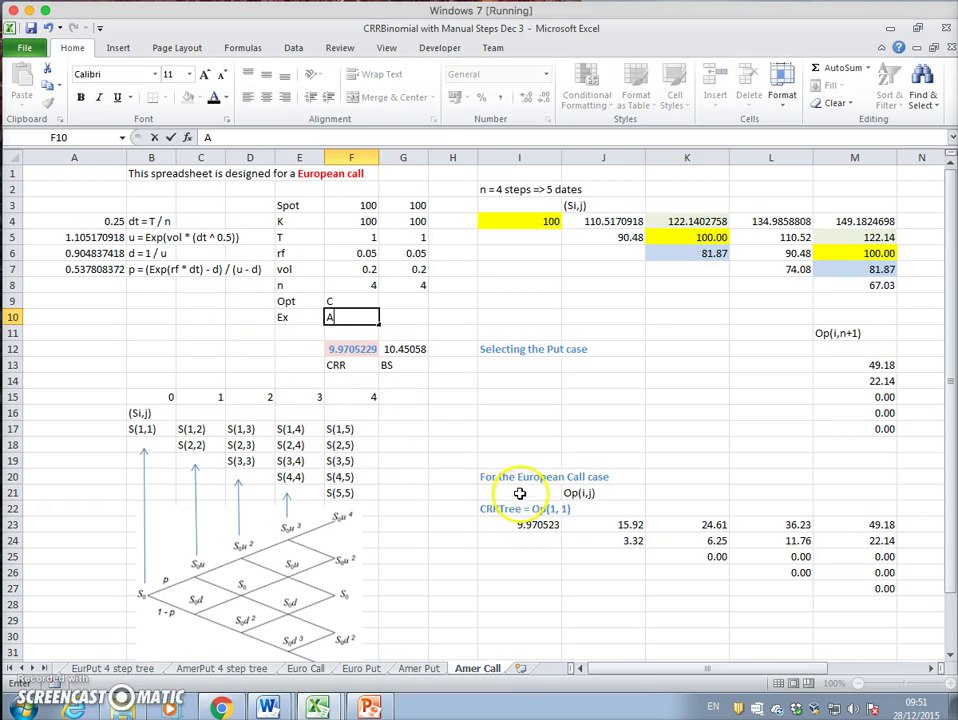
pyautogui.press('Return')
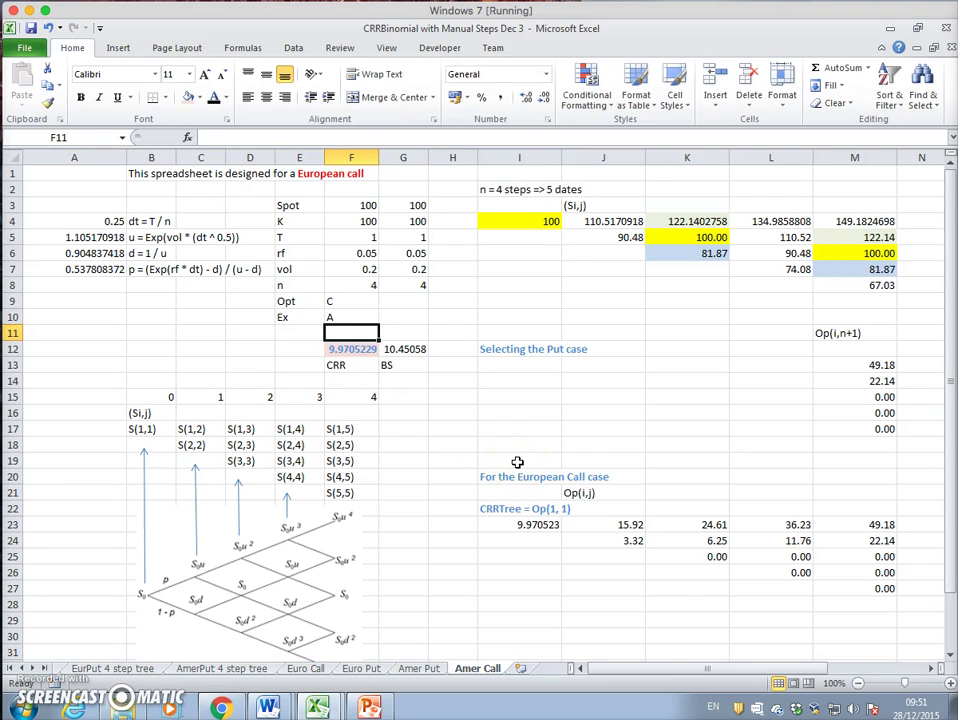
pyautogui.click(360, 350)
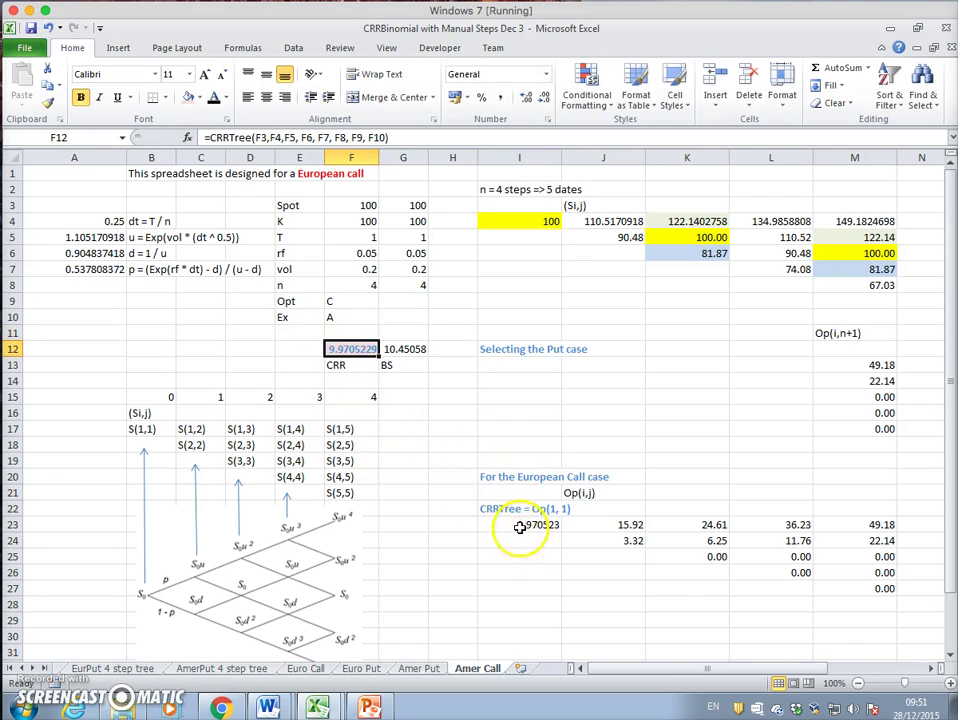
pyautogui.click(522, 524)
pyautogui.click(515, 478)
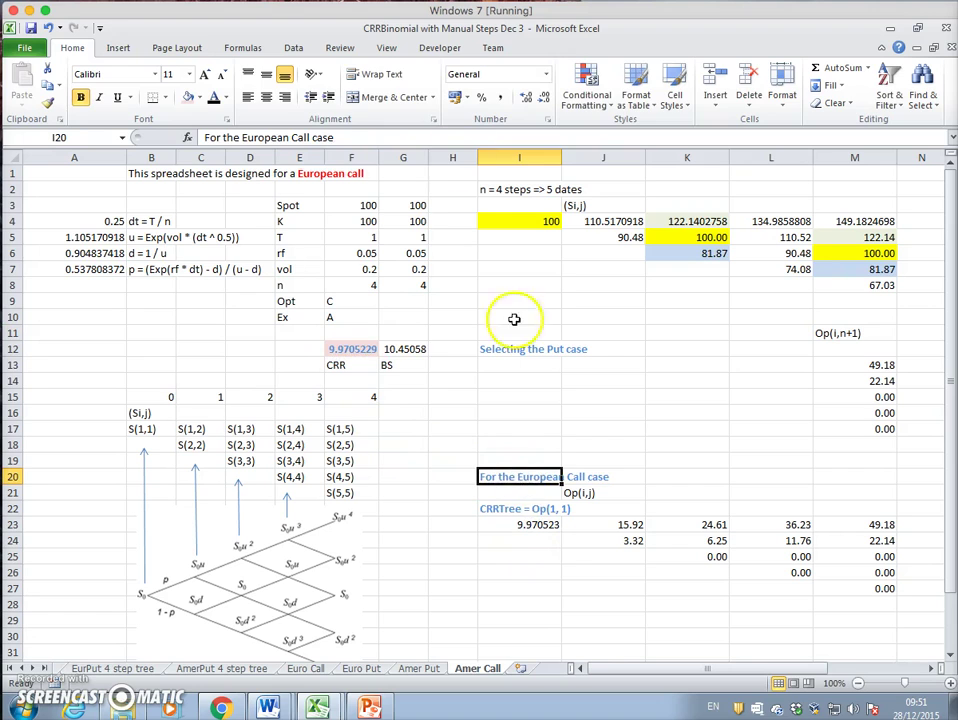
# Change the I20 heading to 'For the American Call case' and scroll across to review the sheet
pyautogui.click(286, 137)
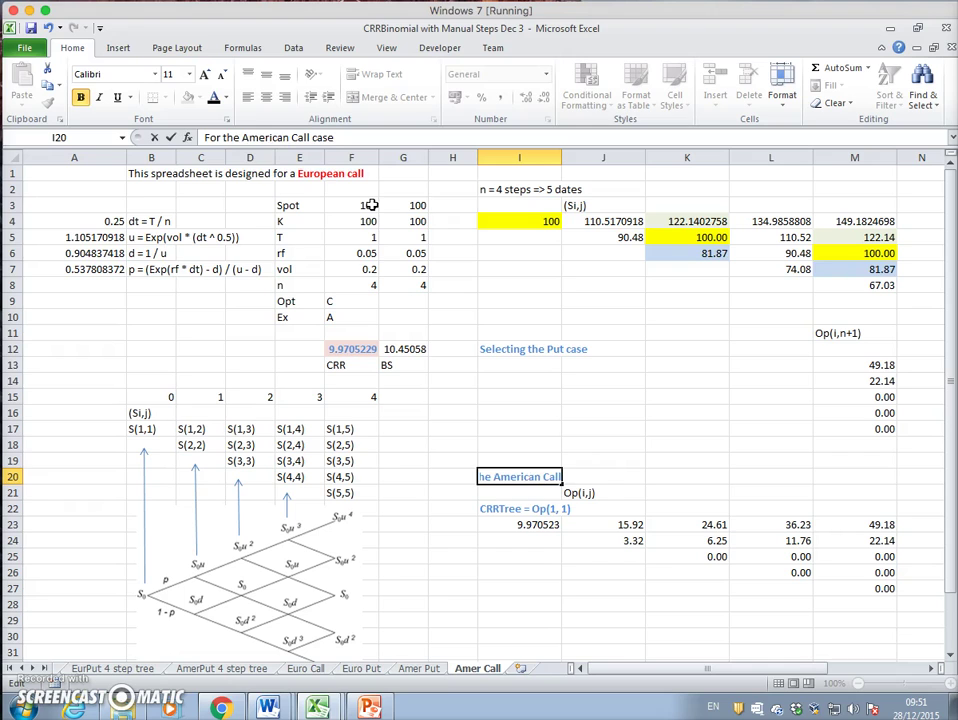
pyautogui.press('Return')
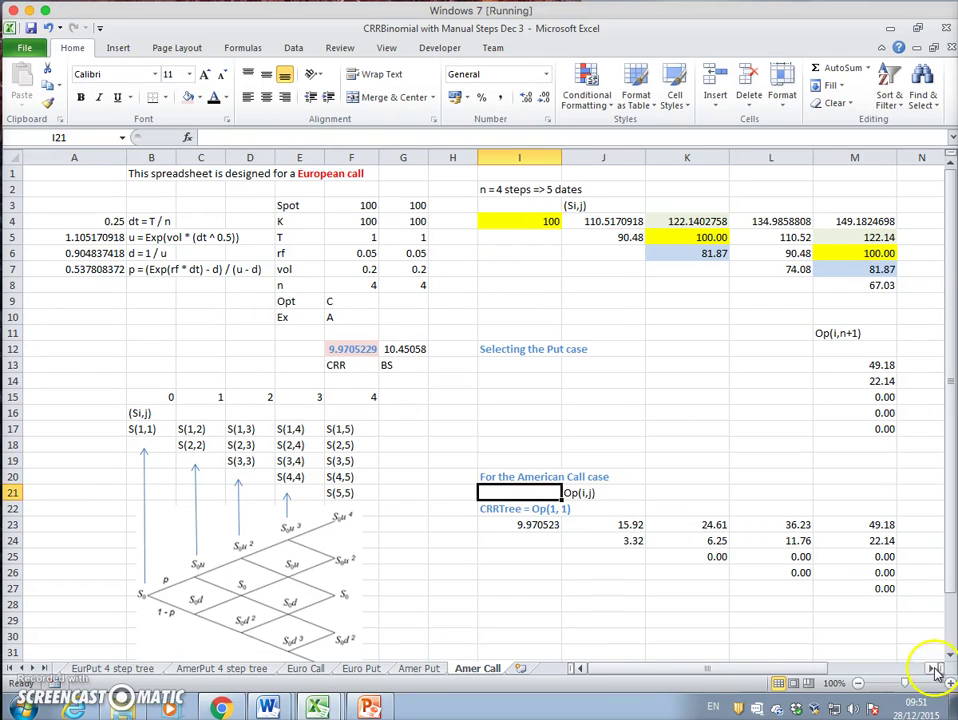
pyautogui.hscroll(2, 903, 651)
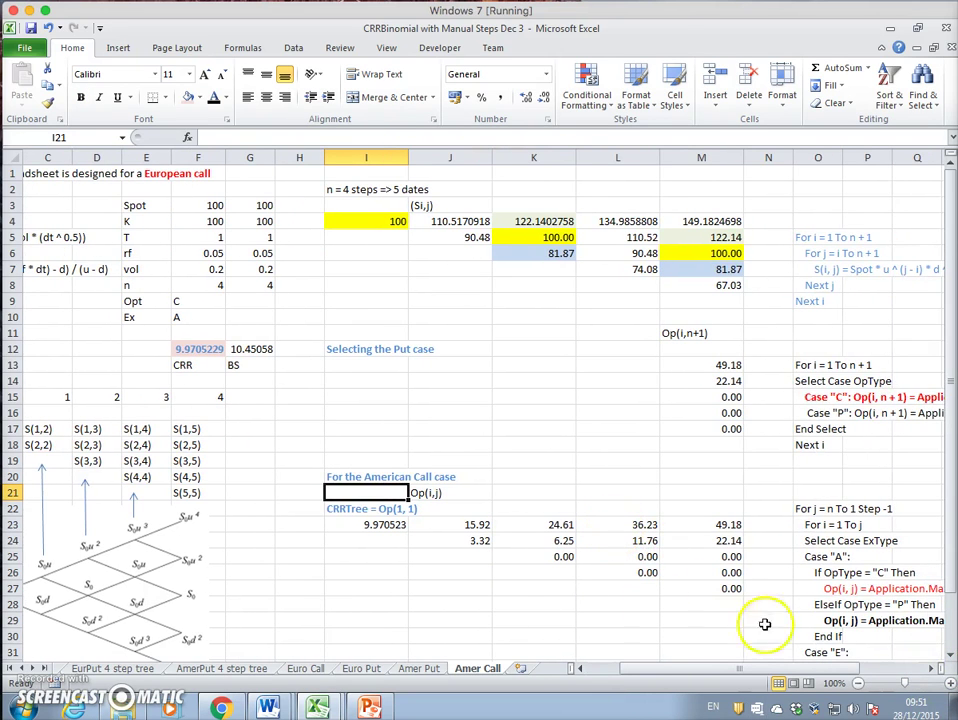
pyautogui.hscroll(-2, 582, 673)
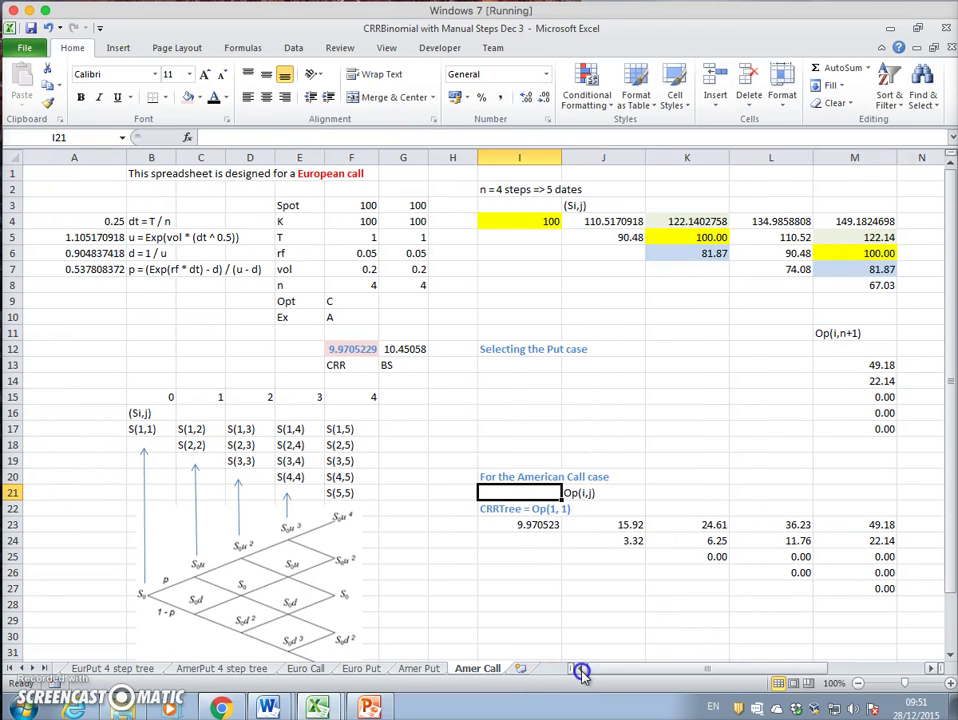
pyautogui.click(930, 668)
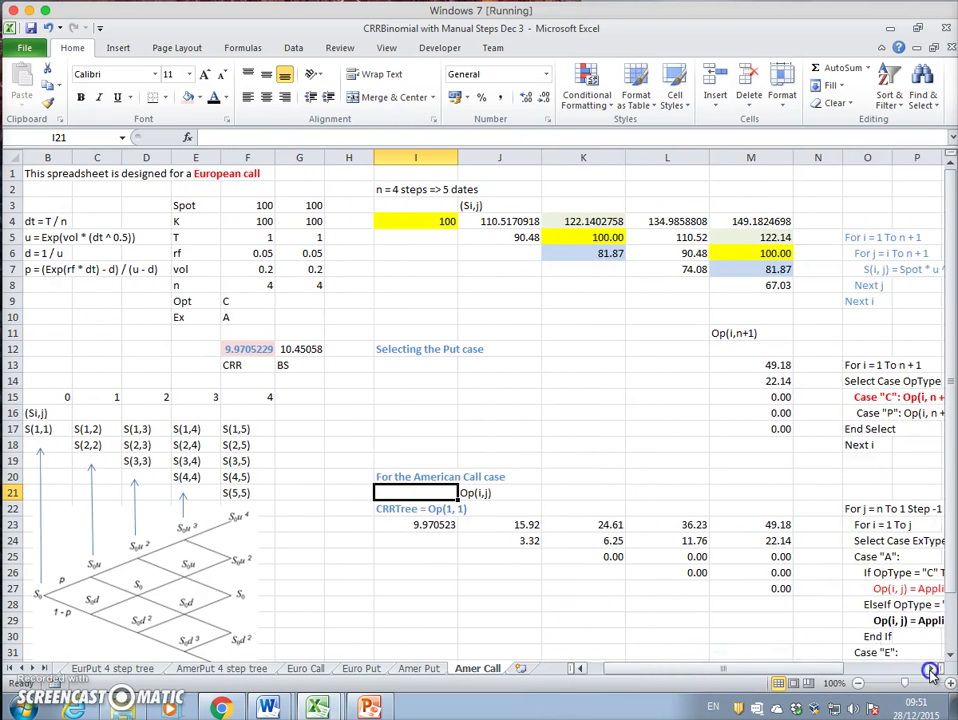
pyautogui.click(930, 668)
pyautogui.click(930, 668)
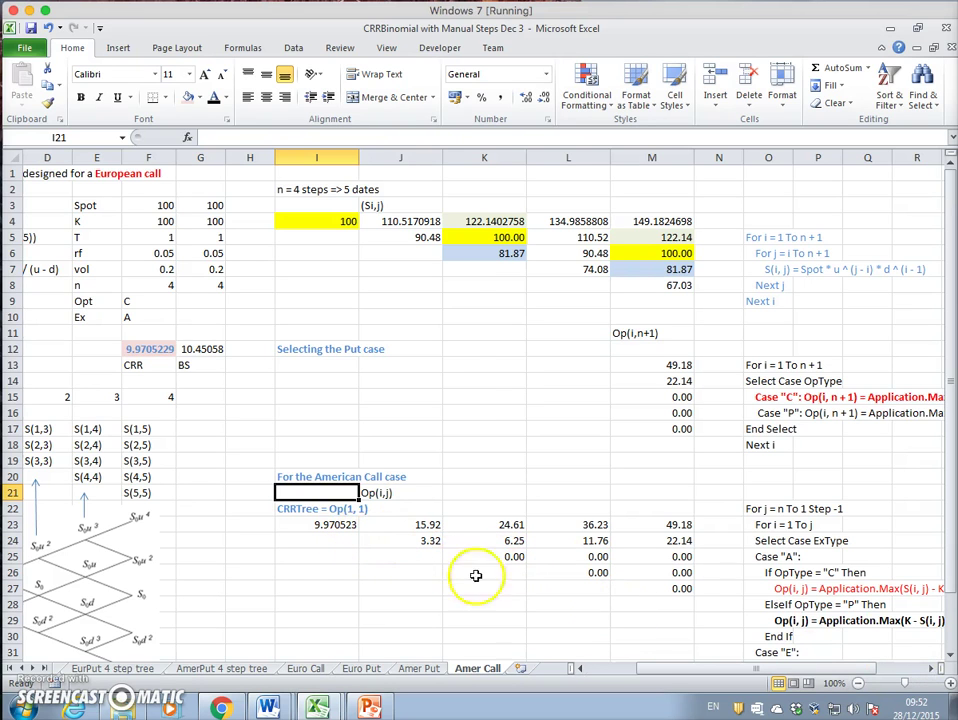
pyautogui.moveTo(648, 667); pyautogui.dragTo(585, 665)
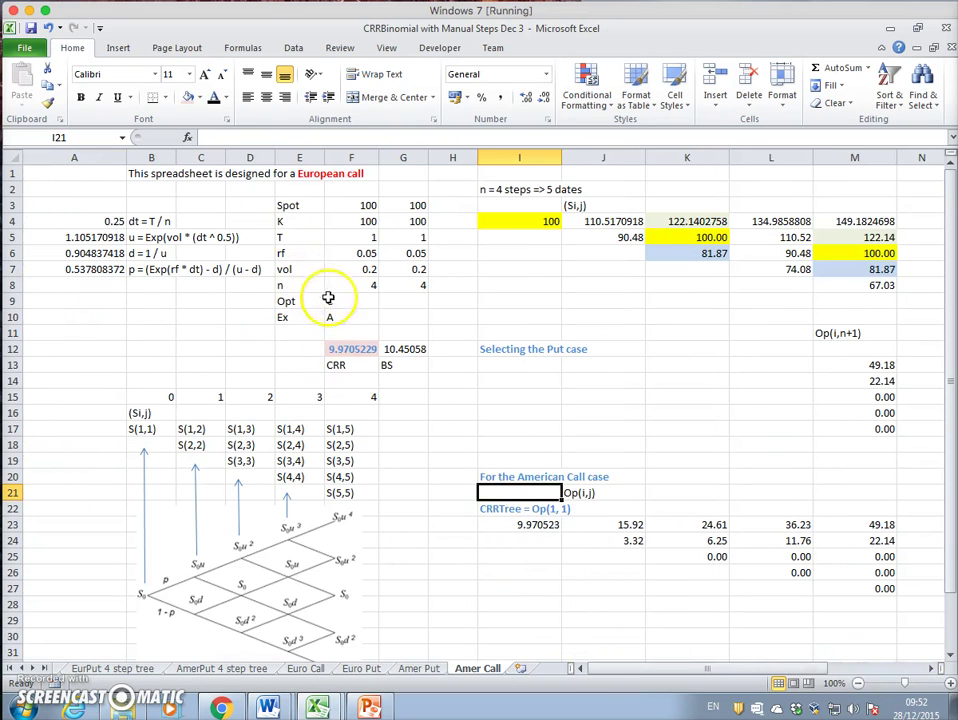
# Switch exercise type F10 to E and back to A, checking the CRRTree result in F12
pyautogui.click(340, 317)
pyautogui.write('E')
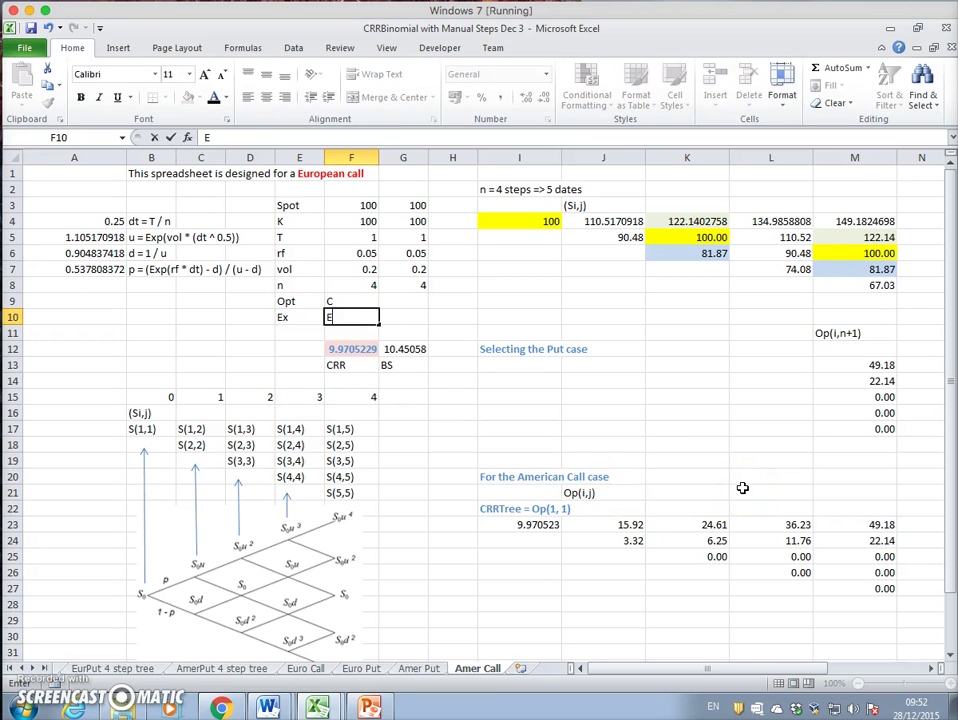
pyautogui.press('Return')
pyautogui.click(347, 318)
pyautogui.write('A')
pyautogui.press('Return')
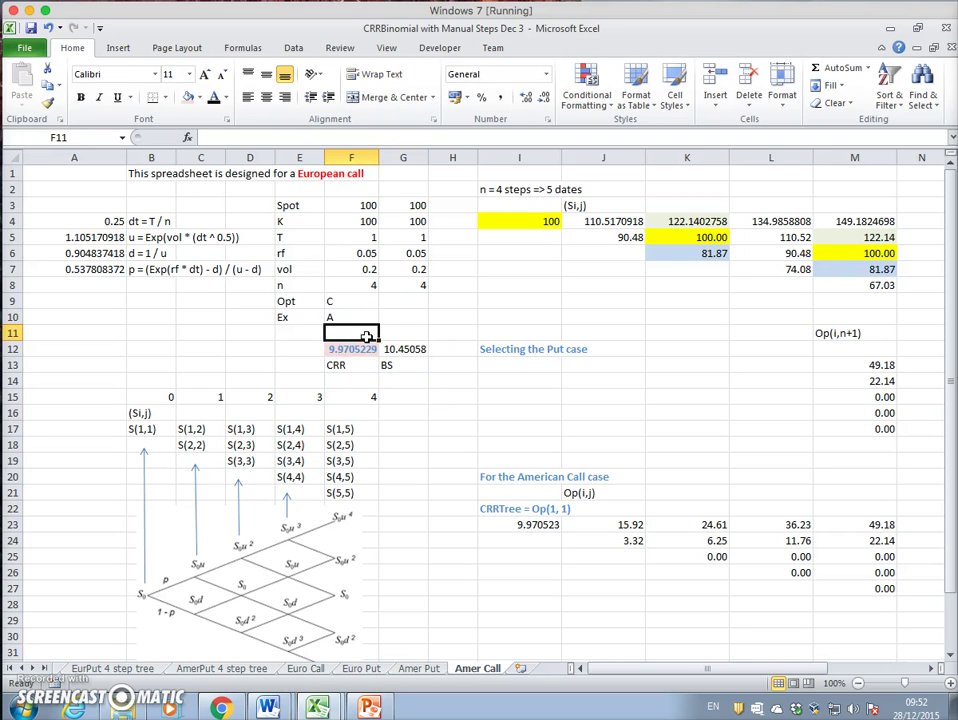
pyautogui.click(360, 349)
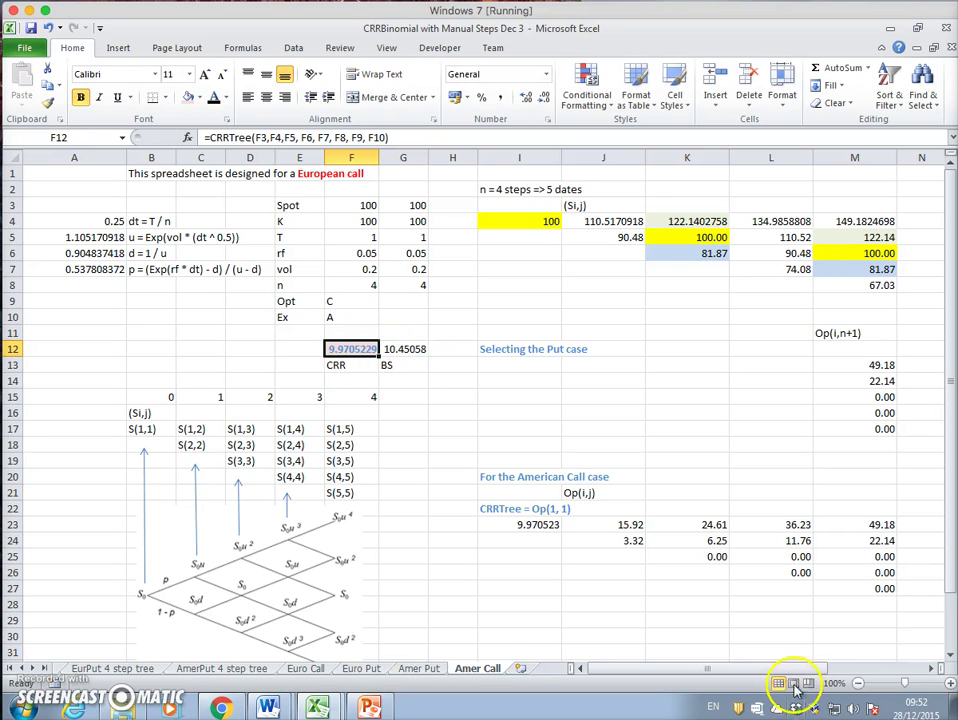
# Inspect the MAX early-exercise formulas down column L of the tree, starting at L23
pyautogui.moveTo(781, 668); pyautogui.dragTo(850, 669)
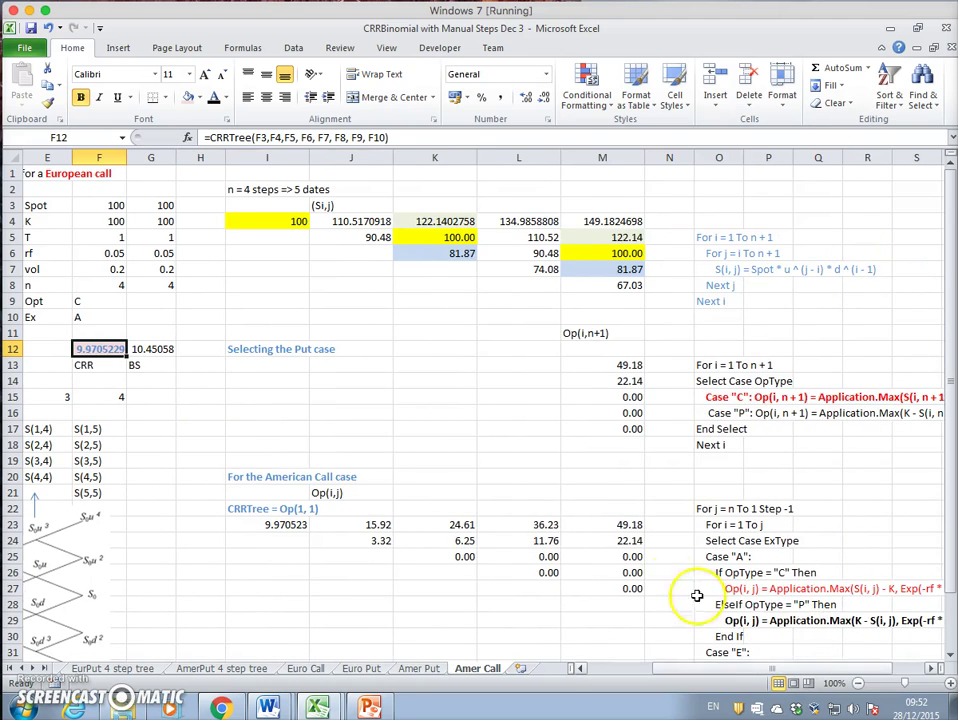
pyautogui.click(555, 528)
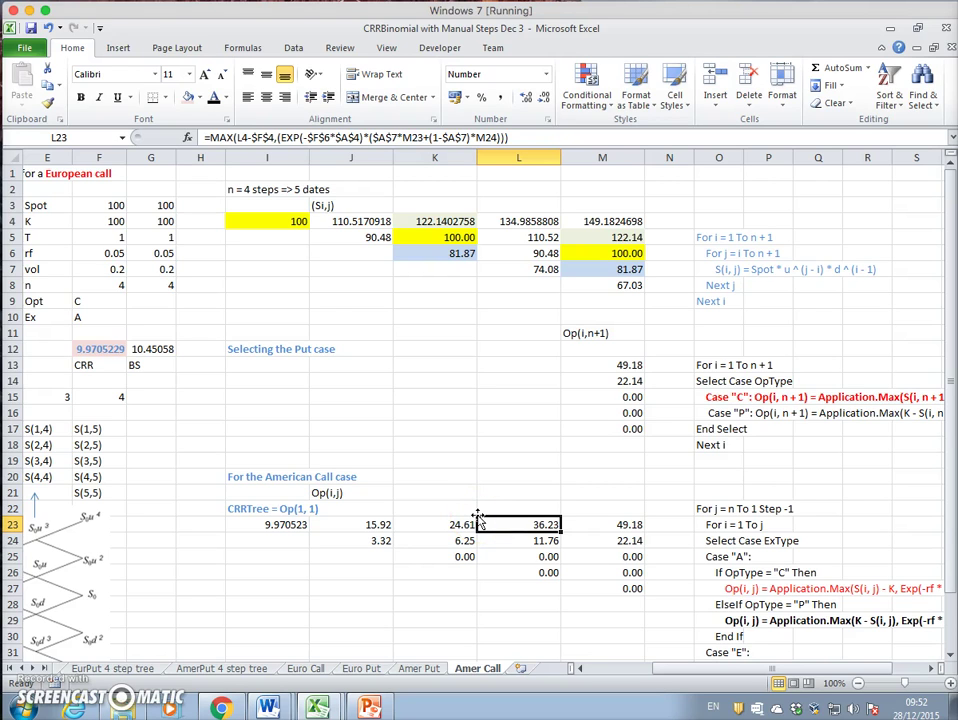
pyautogui.press('Down')
pyautogui.press('Down')
pyautogui.press('Down')
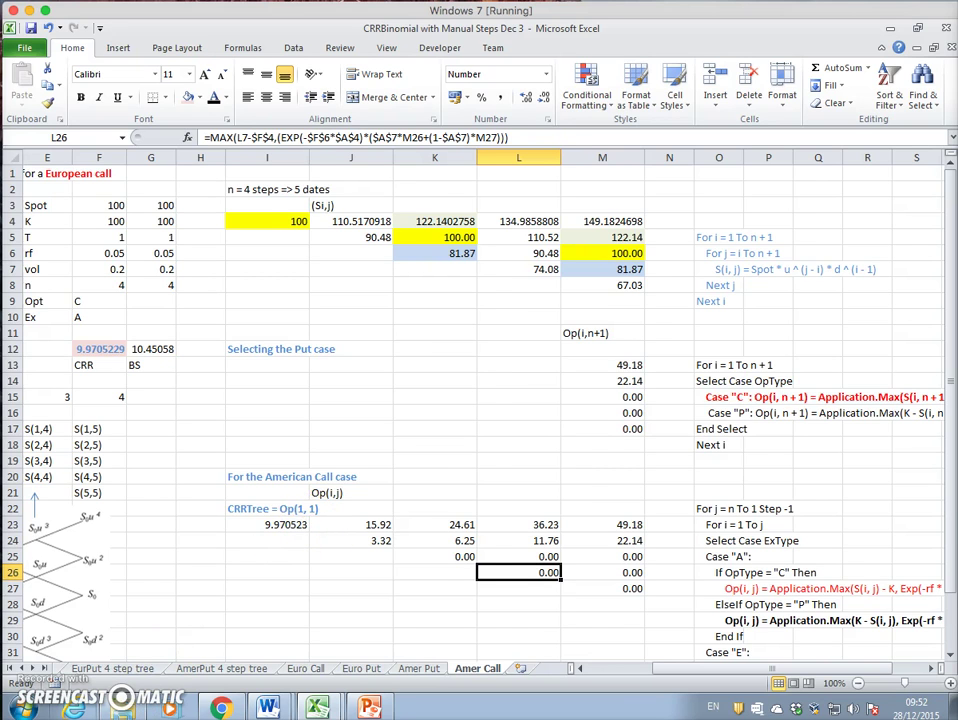
pyautogui.hscroll(-1, 263, 558)
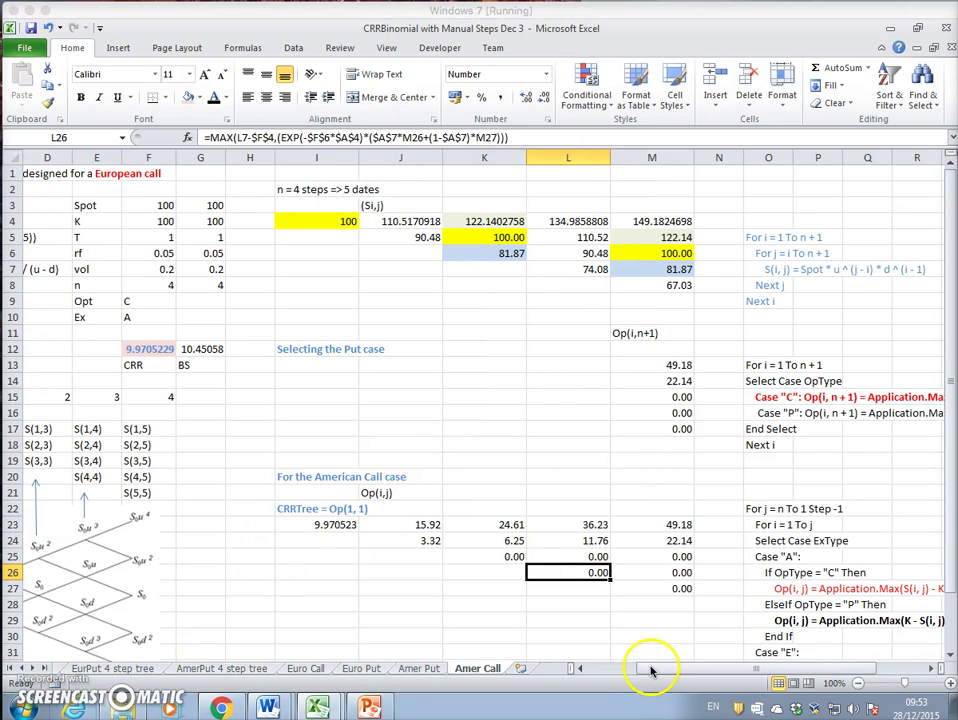
pyautogui.click(440, 47)
# Open the VBA editor and read through Module1's CRRTree function from header comments to End Function
pyautogui.click(22, 85)
pyautogui.scroll(-3, 430, 318)
pyautogui.scroll(7, 430, 316)
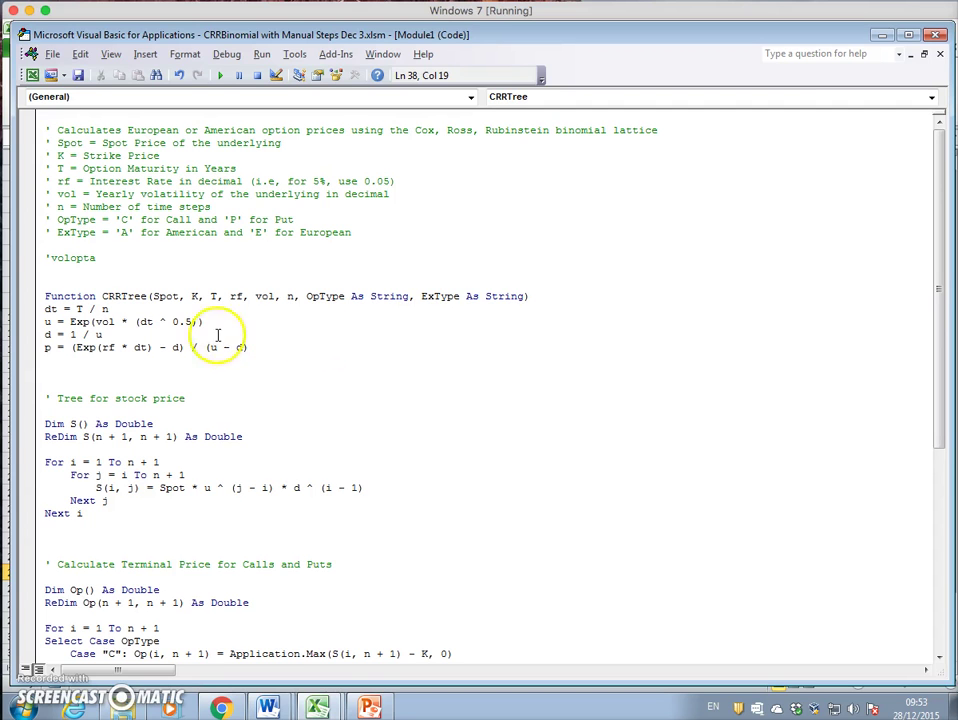
pyautogui.scroll(-1, 300, 401)
pyautogui.scroll(-1, 300, 401)
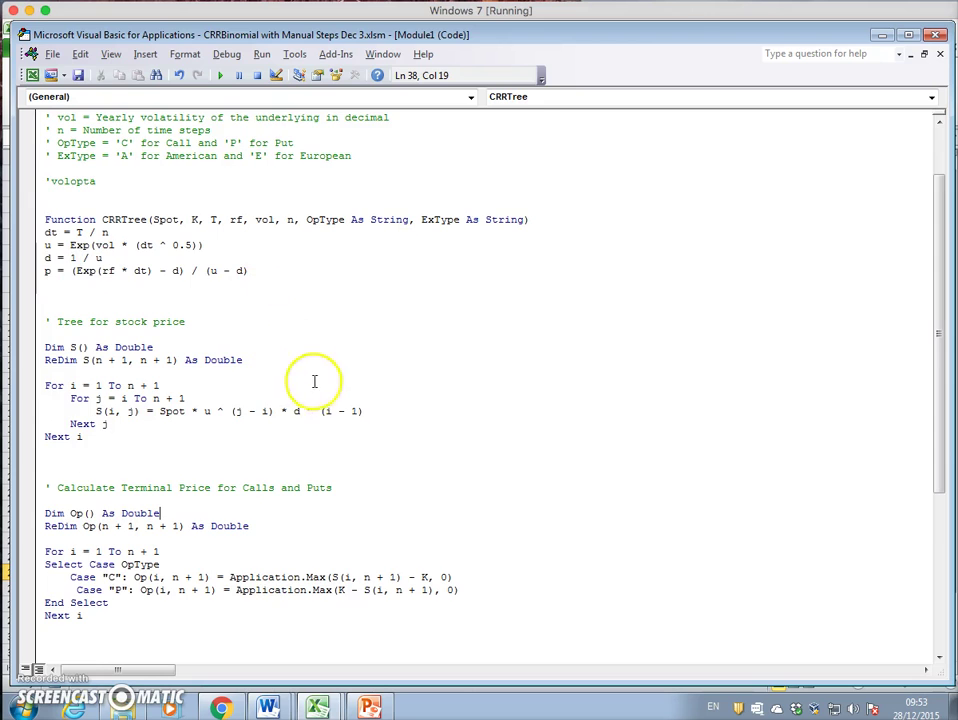
pyautogui.scroll(-2, 316, 386)
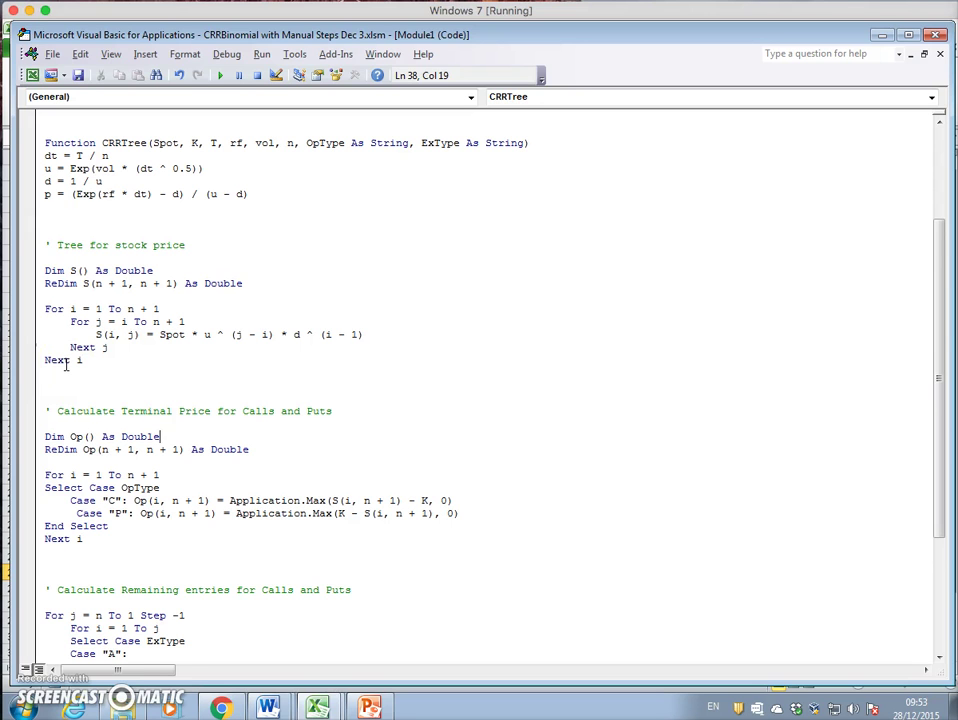
pyautogui.scroll(-1, 80, 360)
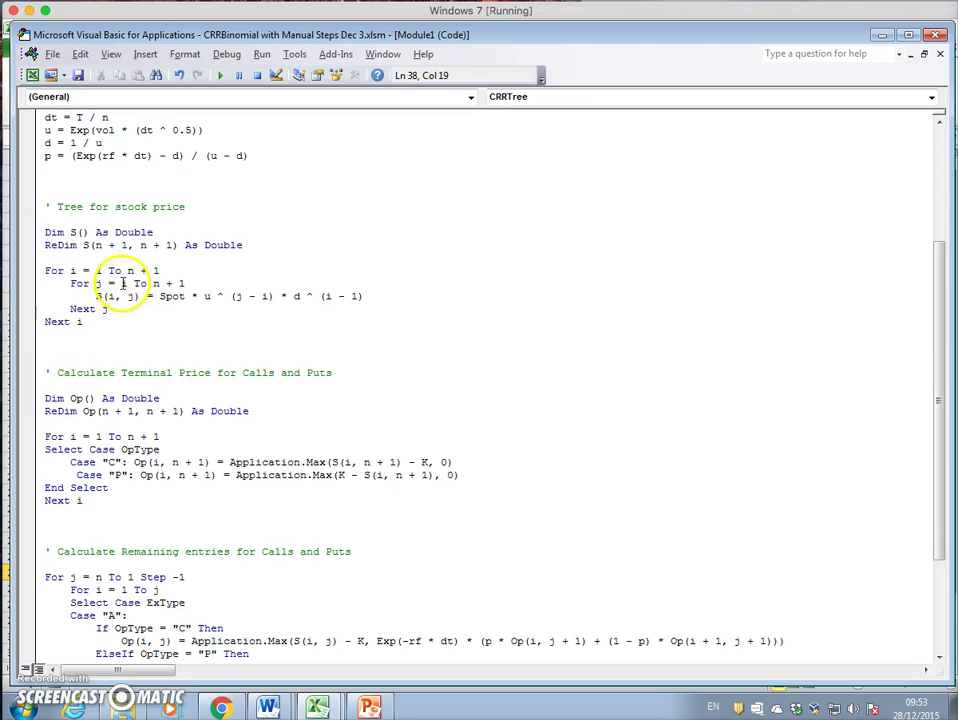
pyautogui.scroll(-2, 173, 403)
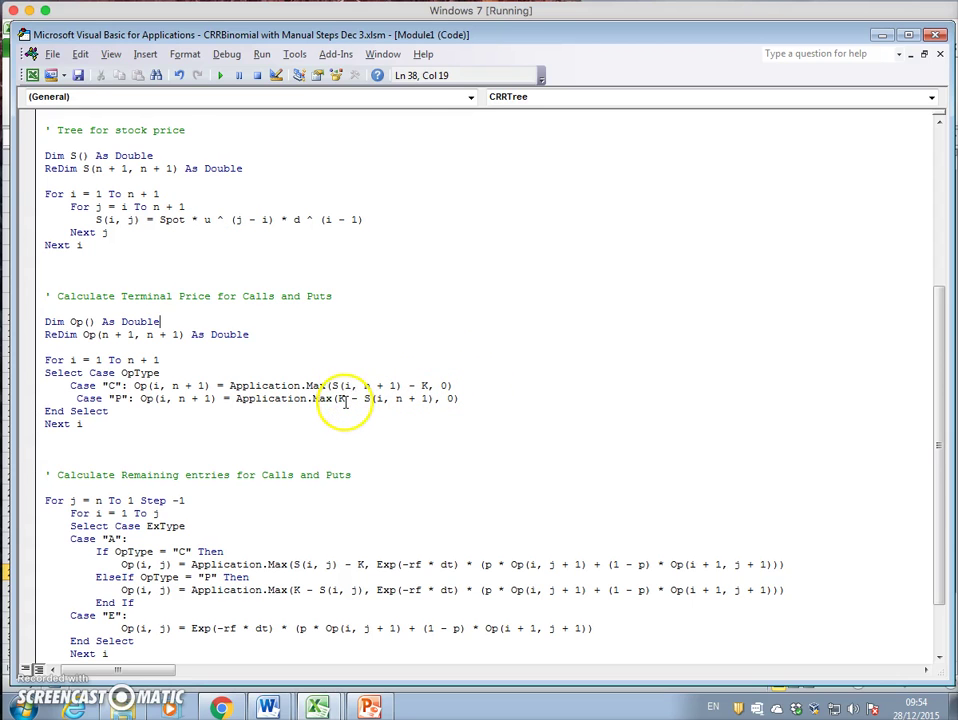
pyautogui.scroll(-2, 345, 402)
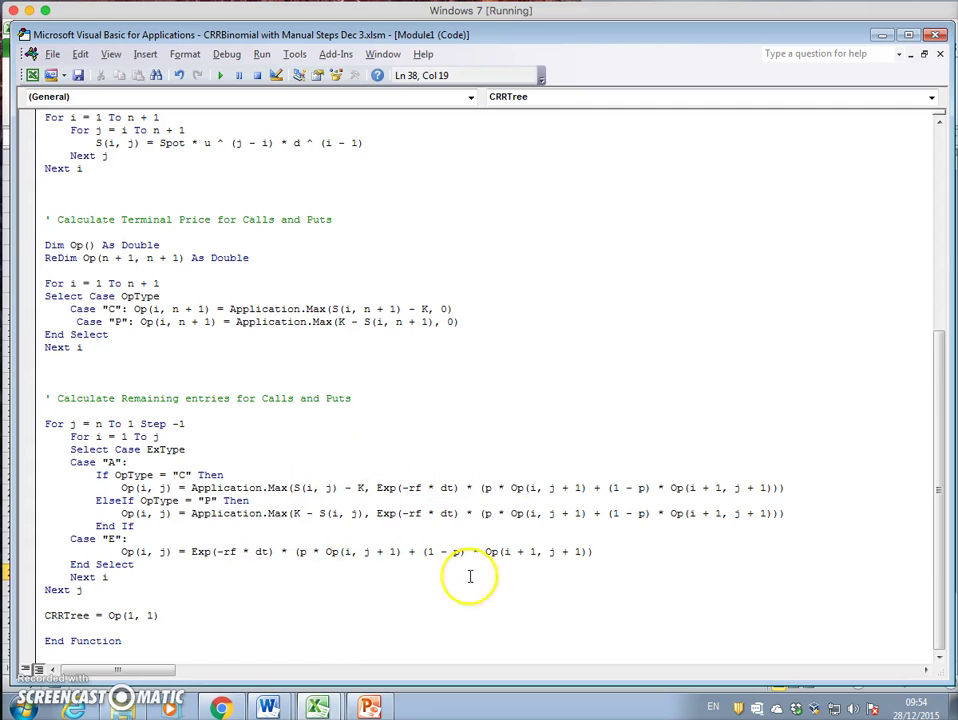
pyautogui.moveTo(593, 551); pyautogui.dragTo(121, 551)
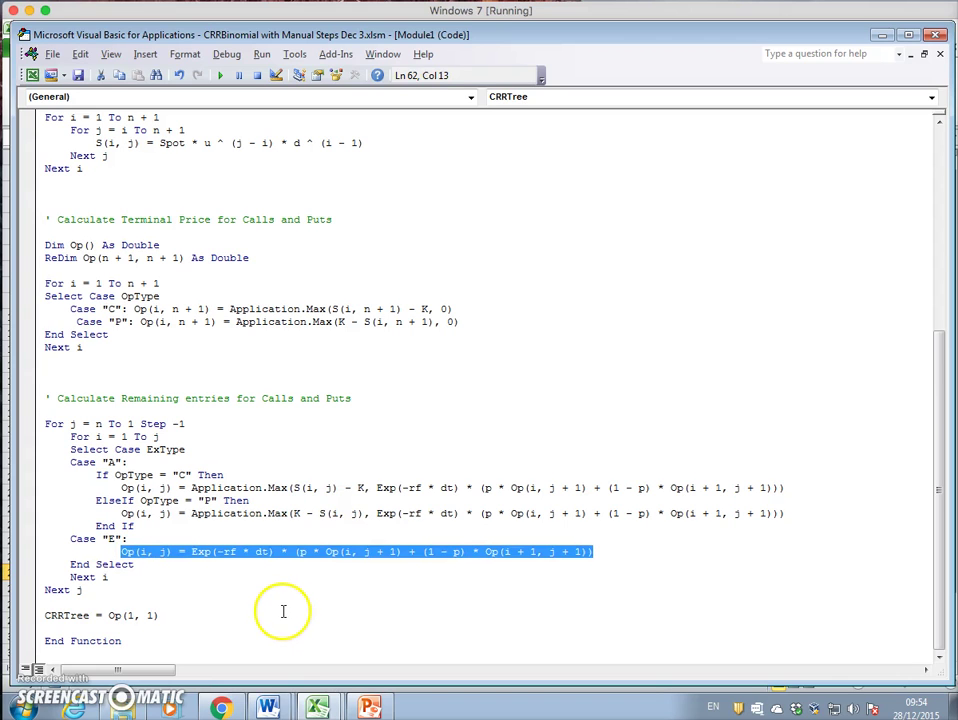
pyautogui.click(274, 452)
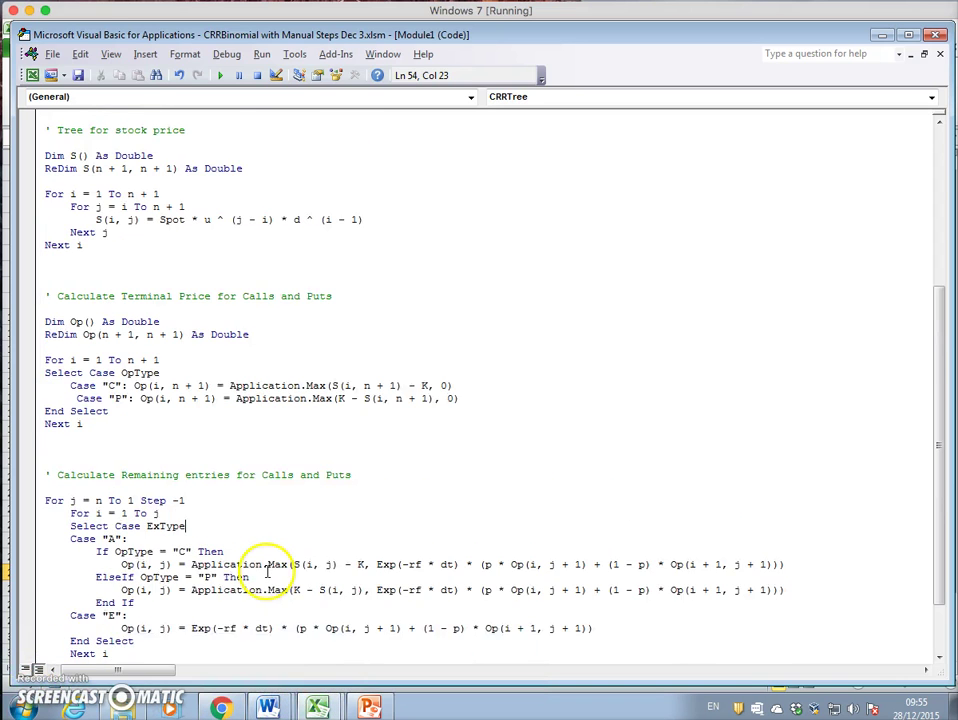
pyautogui.moveTo(317, 707)
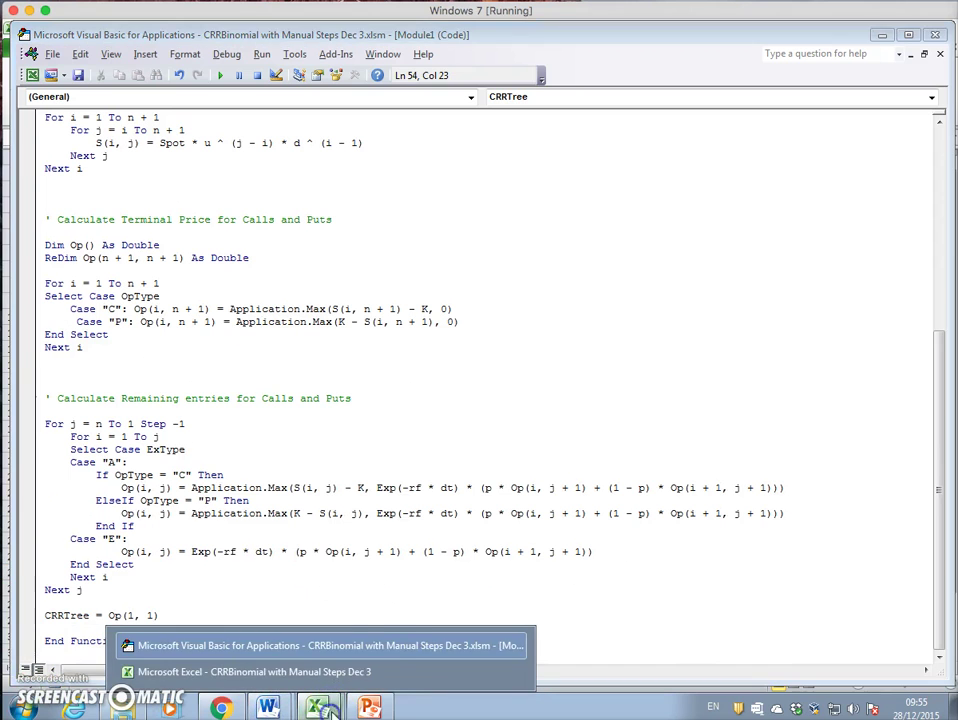
# Return to Excel and compare tree root I23 with CRRTree result F12 on Euro Call and Euro Put
pyautogui.click(261, 671)
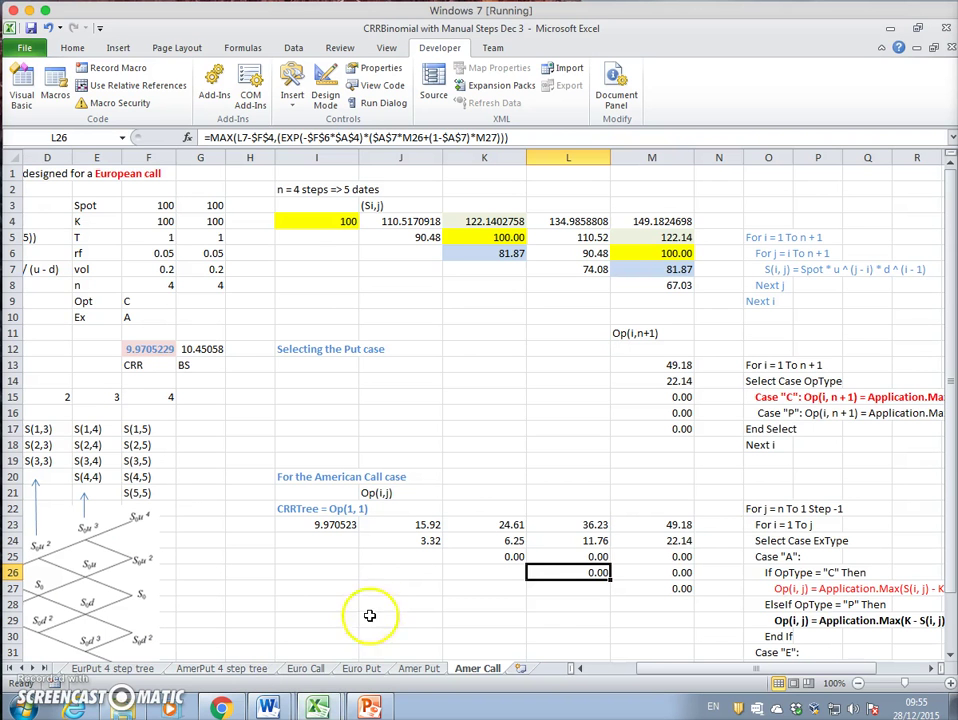
pyautogui.click(318, 669)
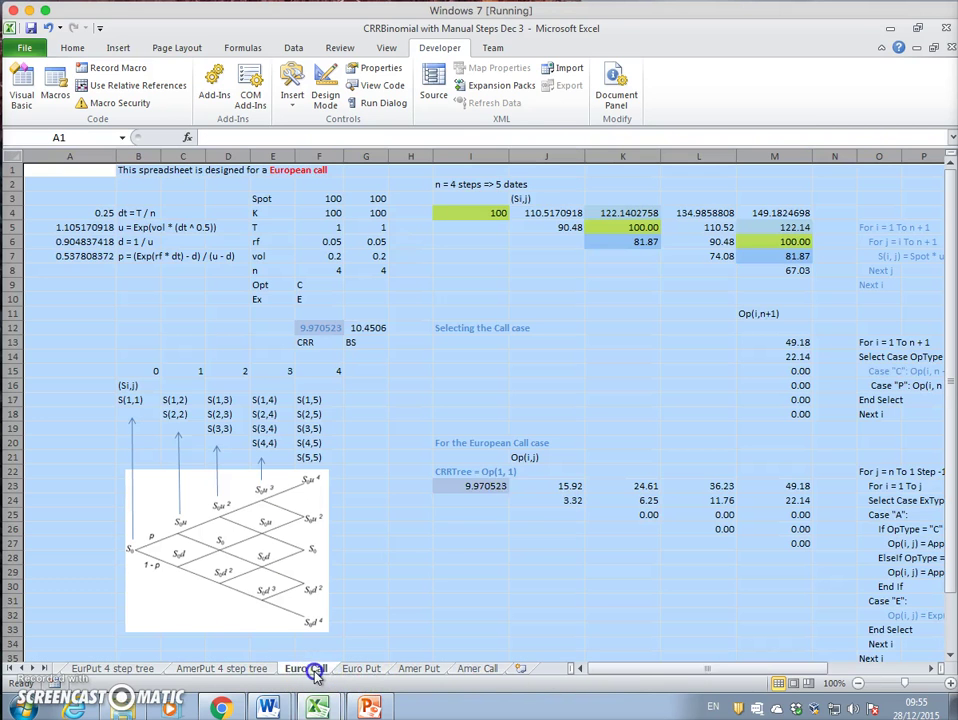
pyautogui.moveTo(695, 675); pyautogui.dragTo(712, 672)
pyautogui.click(381, 486)
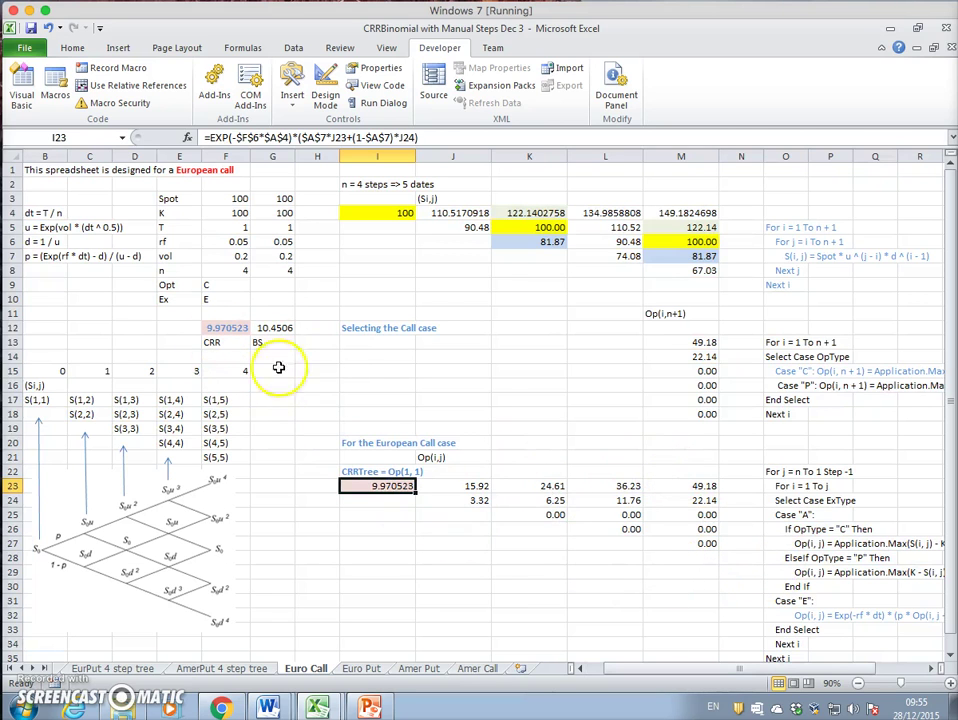
pyautogui.click(226, 329)
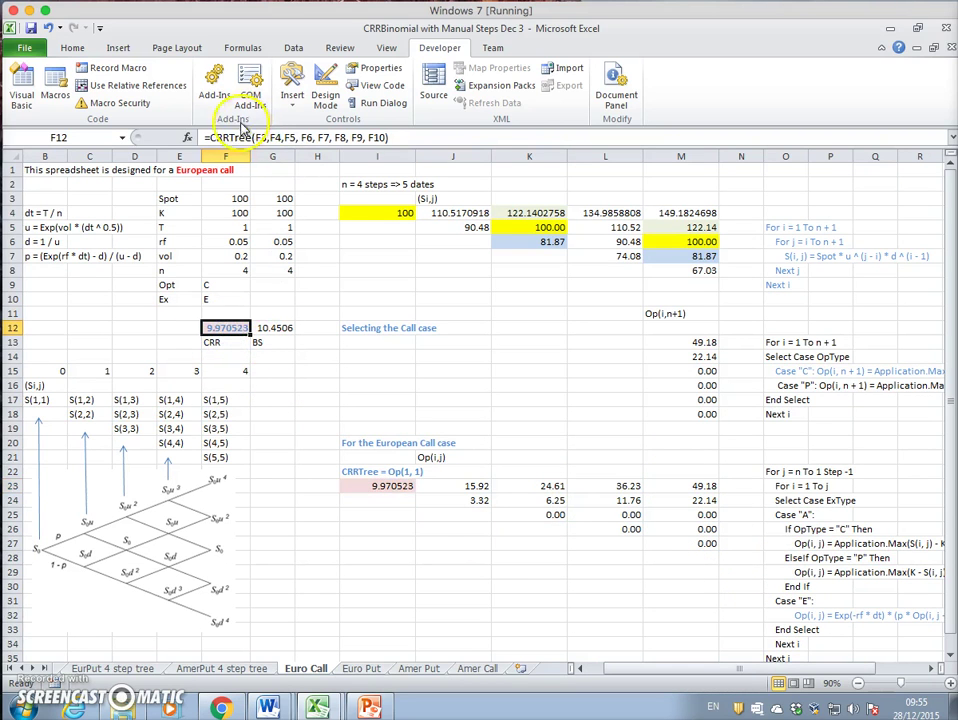
pyautogui.click(366, 671)
pyautogui.click(522, 527)
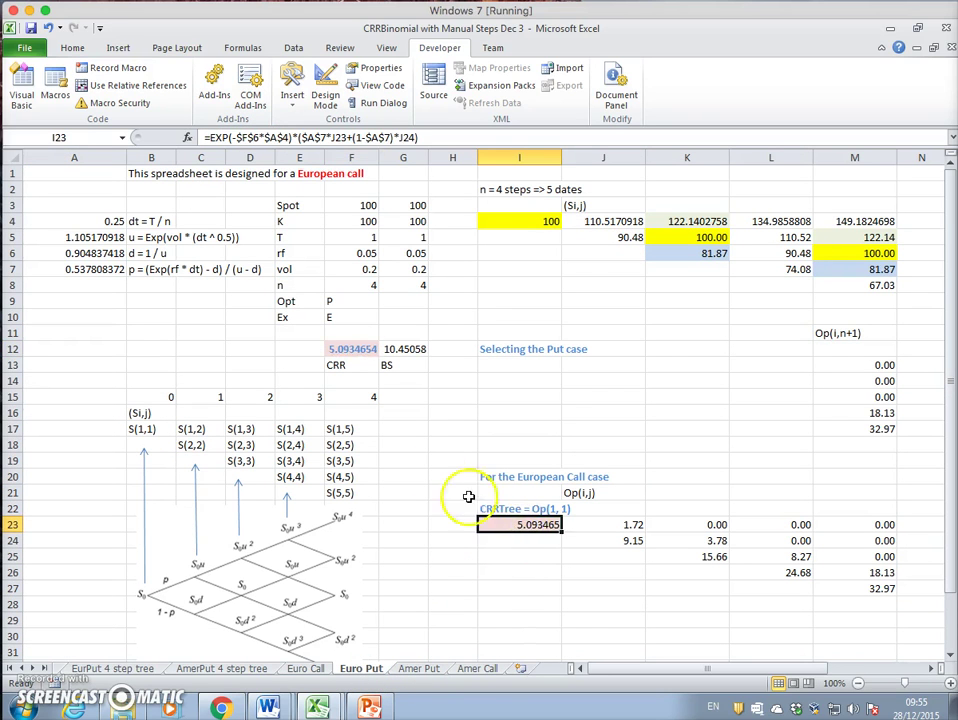
pyautogui.click(340, 352)
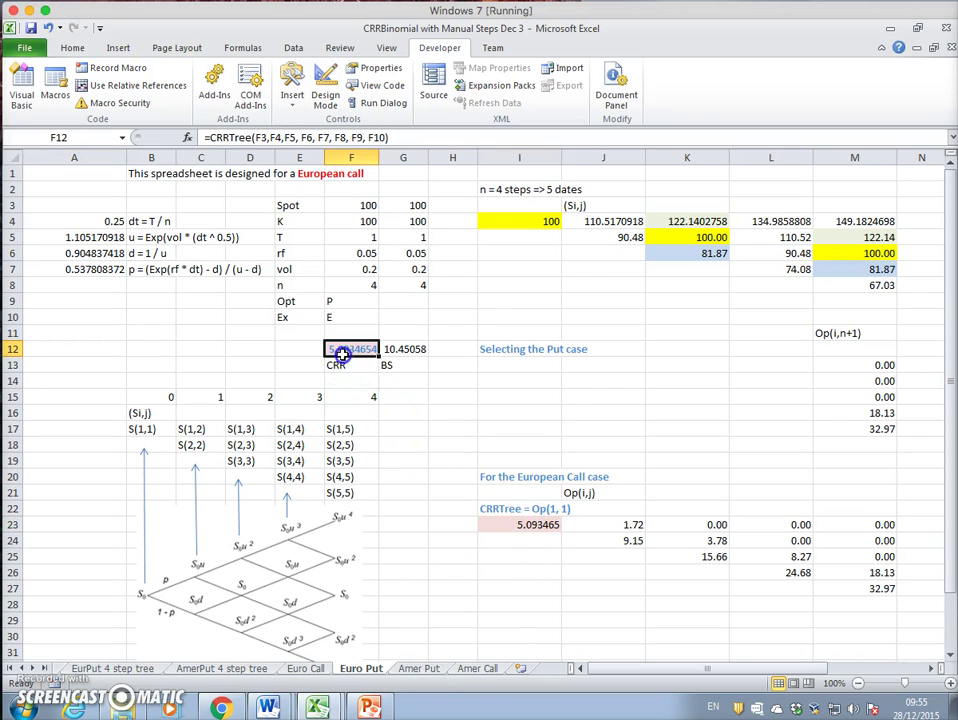
pyautogui.click(933, 669)
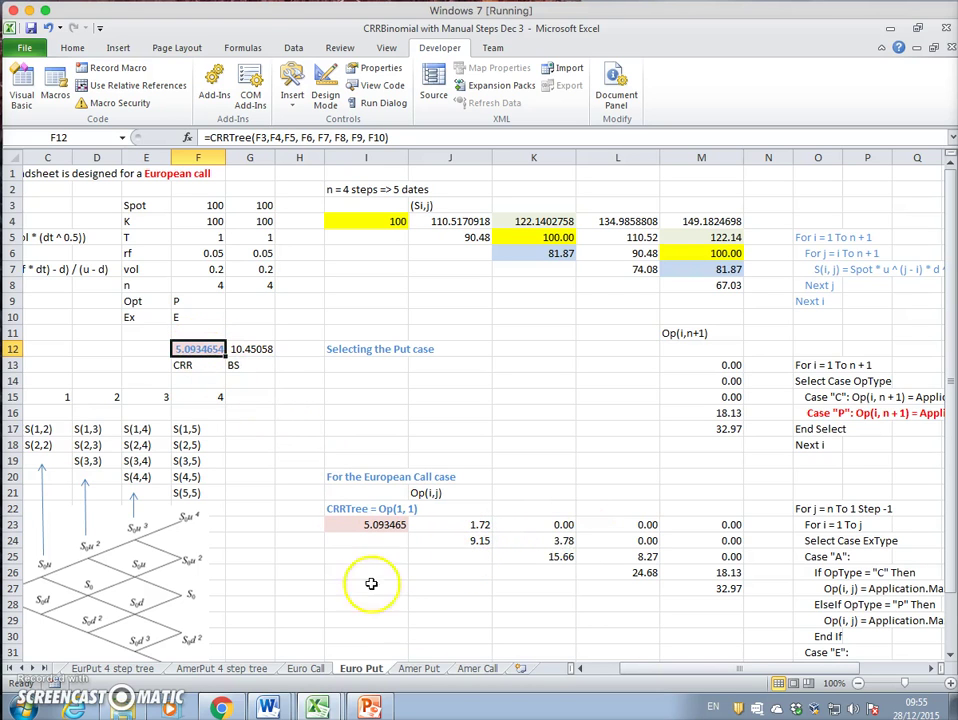
# Check the root I23 formulas on the Amer Put and Amer Call sheets, ending on Euro Call
pyautogui.click(422, 670)
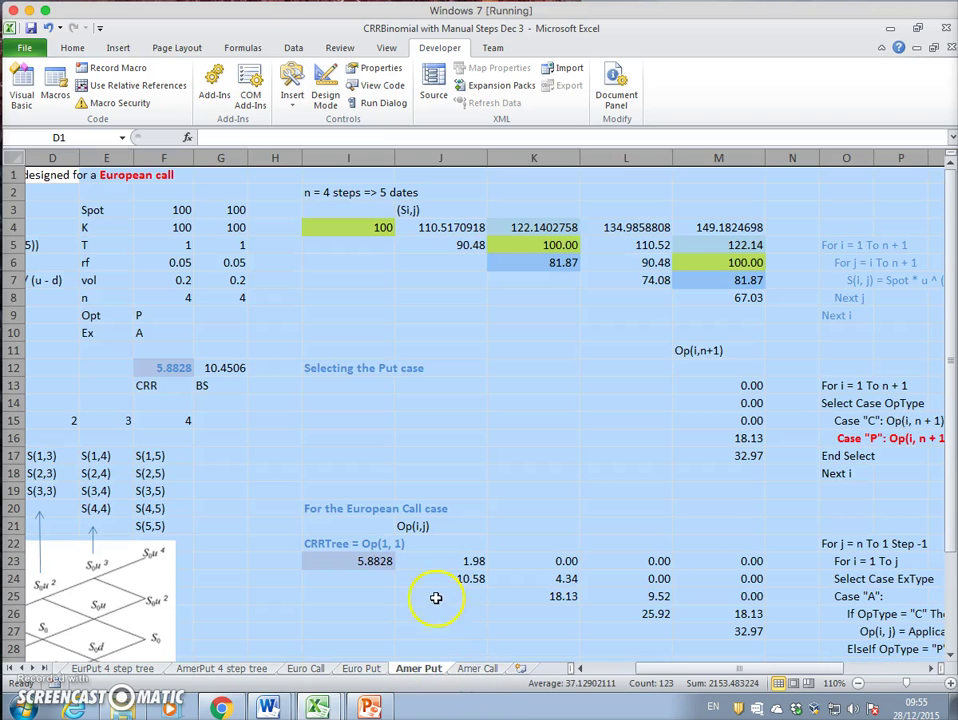
pyautogui.click(355, 562)
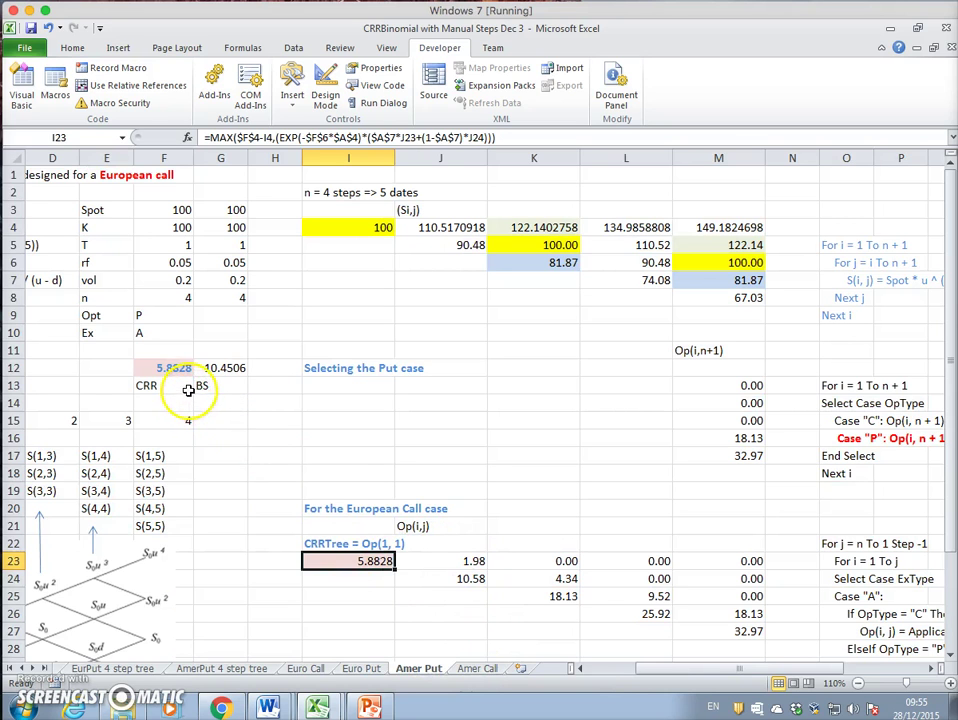
pyautogui.click(478, 668)
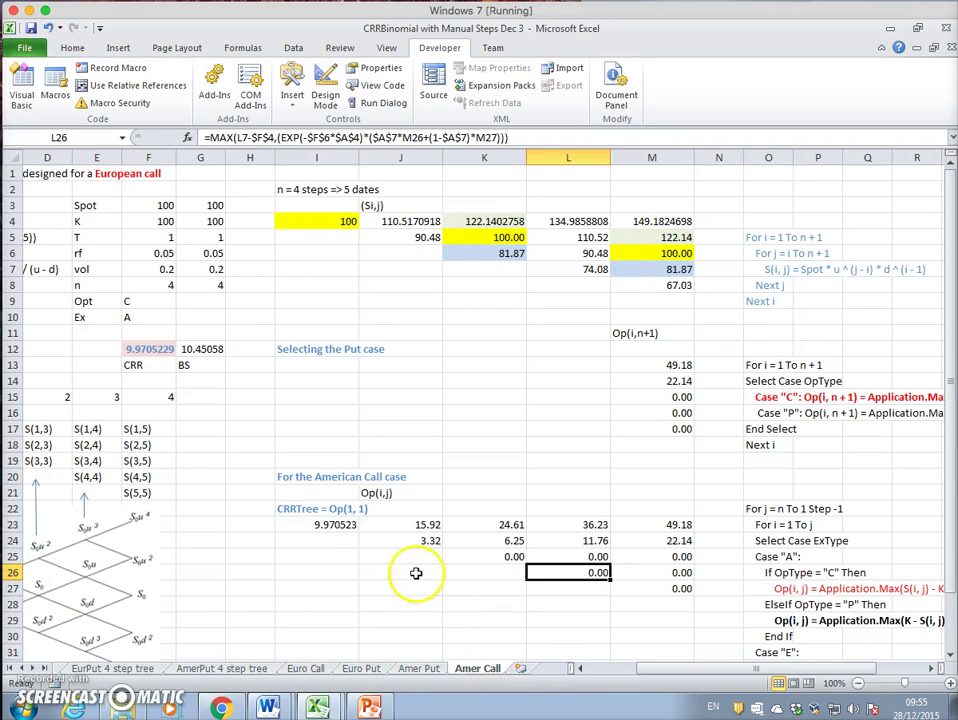
pyautogui.click(345, 525)
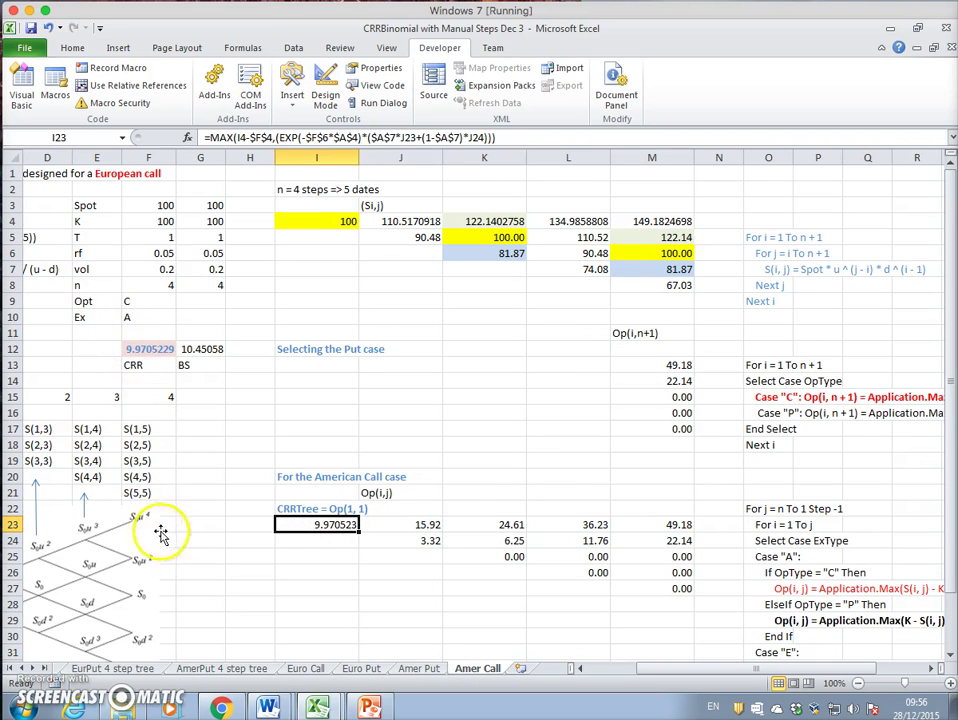
pyautogui.click(305, 668)
# Check Euro Call's root I23 against F12, then return to the Amer Call sheet
pyautogui.click(390, 487)
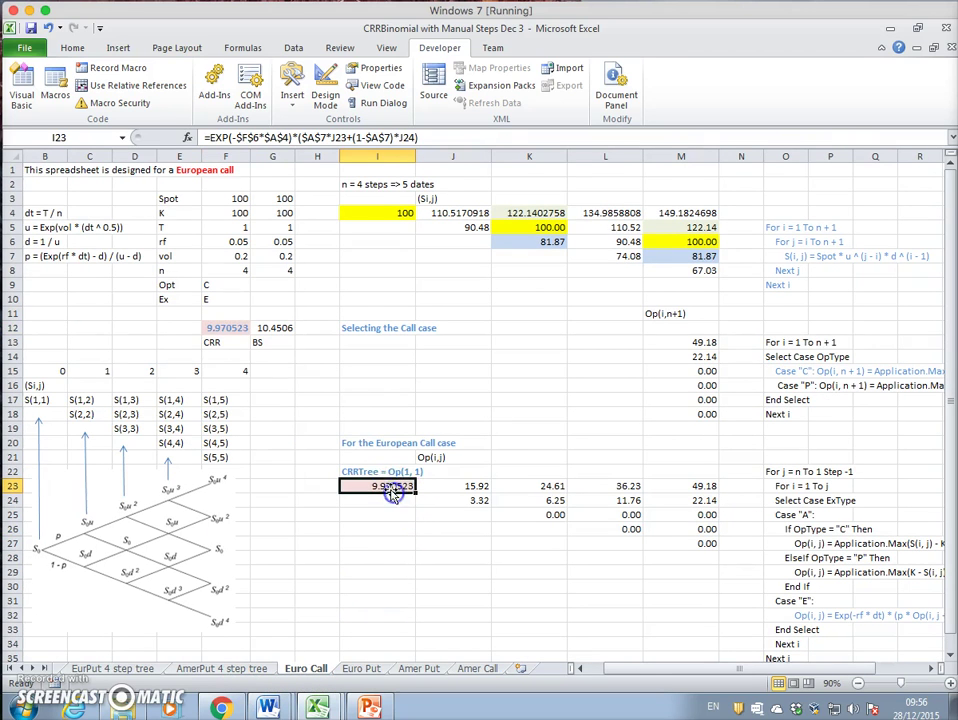
pyautogui.click(218, 332)
pyautogui.click(477, 668)
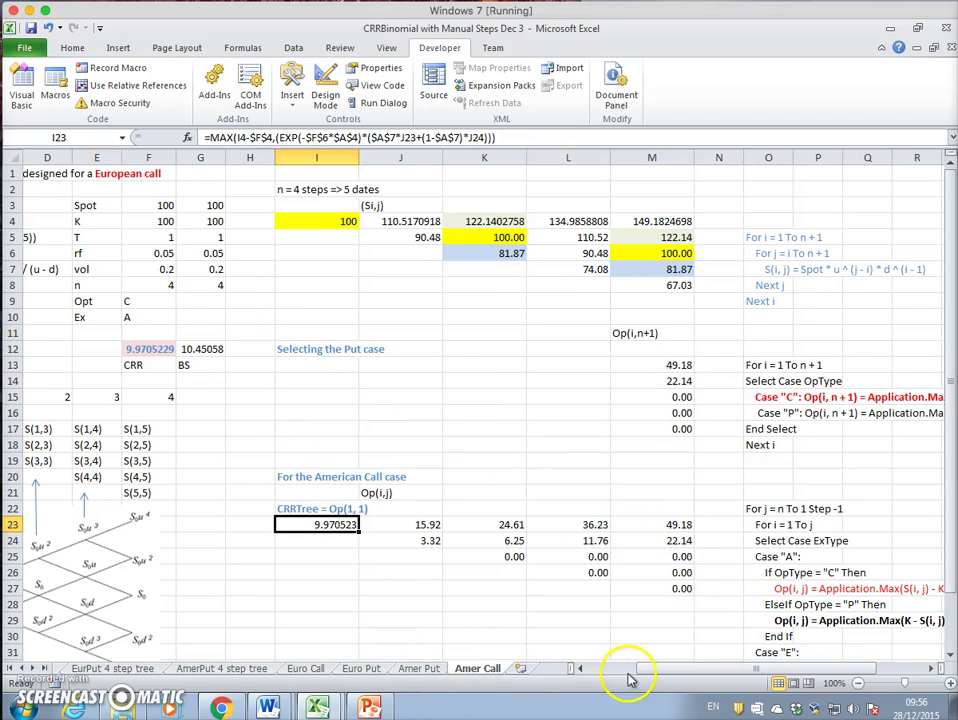
pyautogui.click(584, 669)
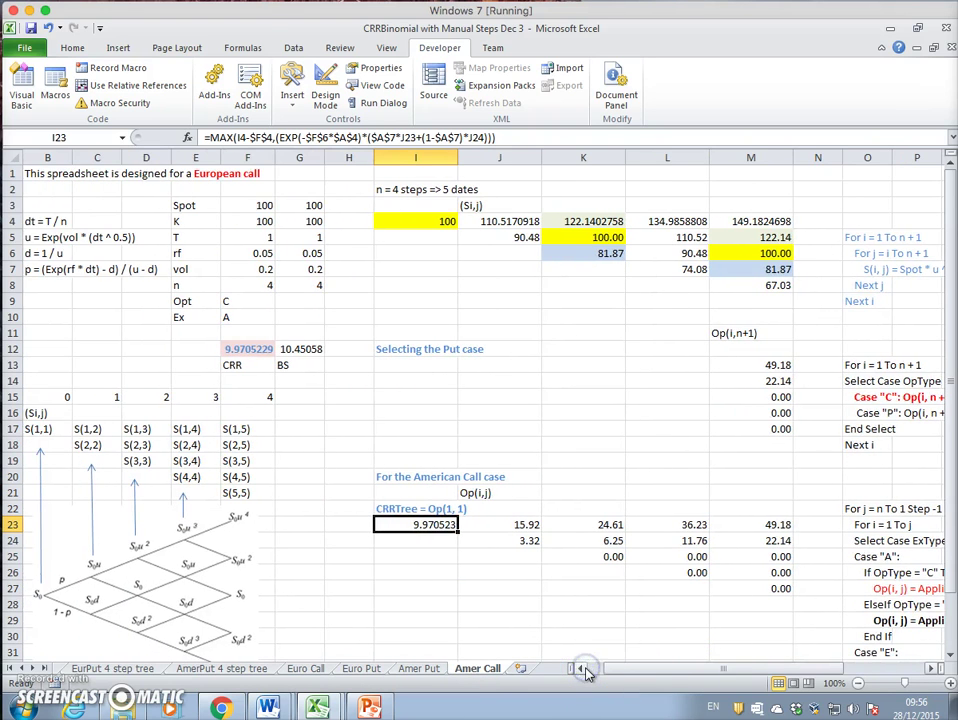
# Review the code notes beside the Amer Call tree and reopen the VBA code editor
pyautogui.moveTo(648, 676); pyautogui.dragTo(706, 673)
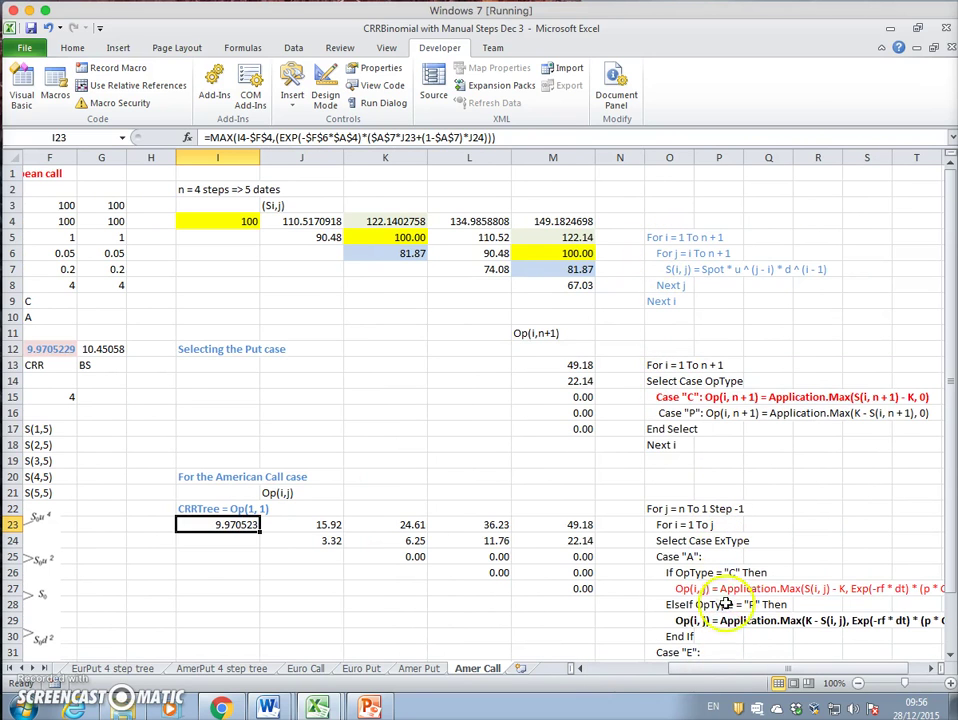
pyautogui.click(931, 668)
pyautogui.click(931, 668)
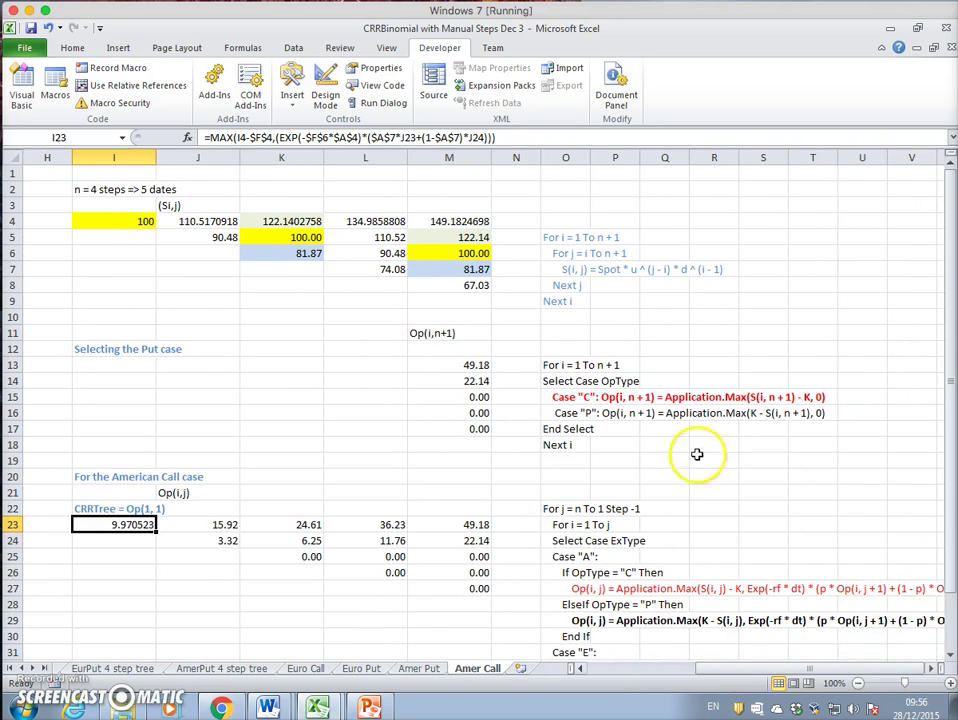
pyautogui.scroll(-2, 783, 541)
pyautogui.scroll(2, 782, 542)
pyautogui.moveTo(733, 671); pyautogui.dragTo(626, 668)
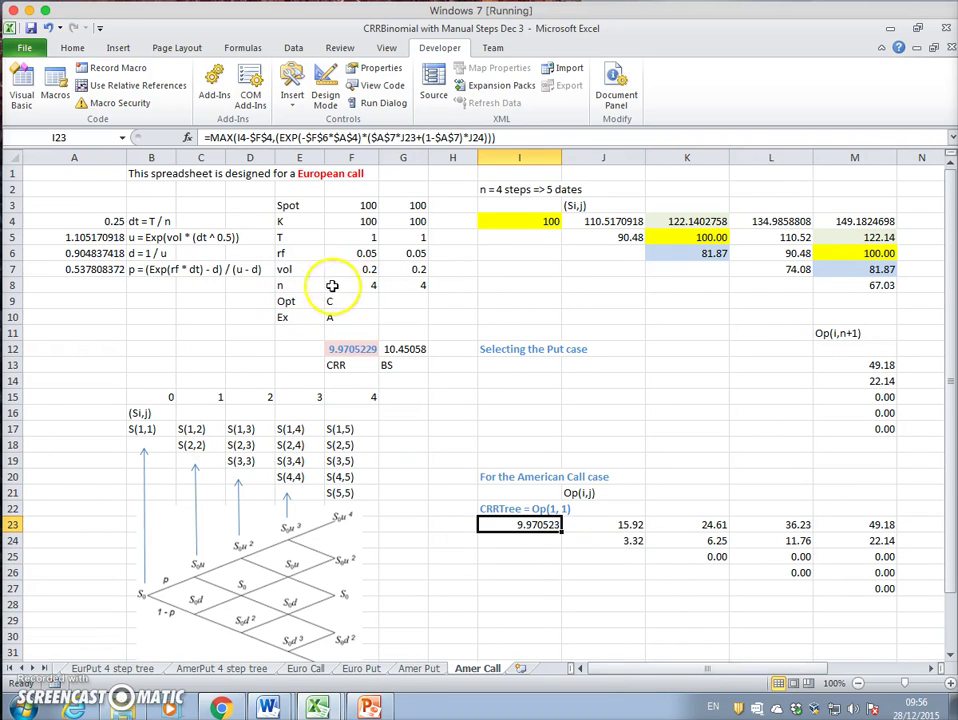
pyautogui.moveTo(643, 672); pyautogui.dragTo(669, 670)
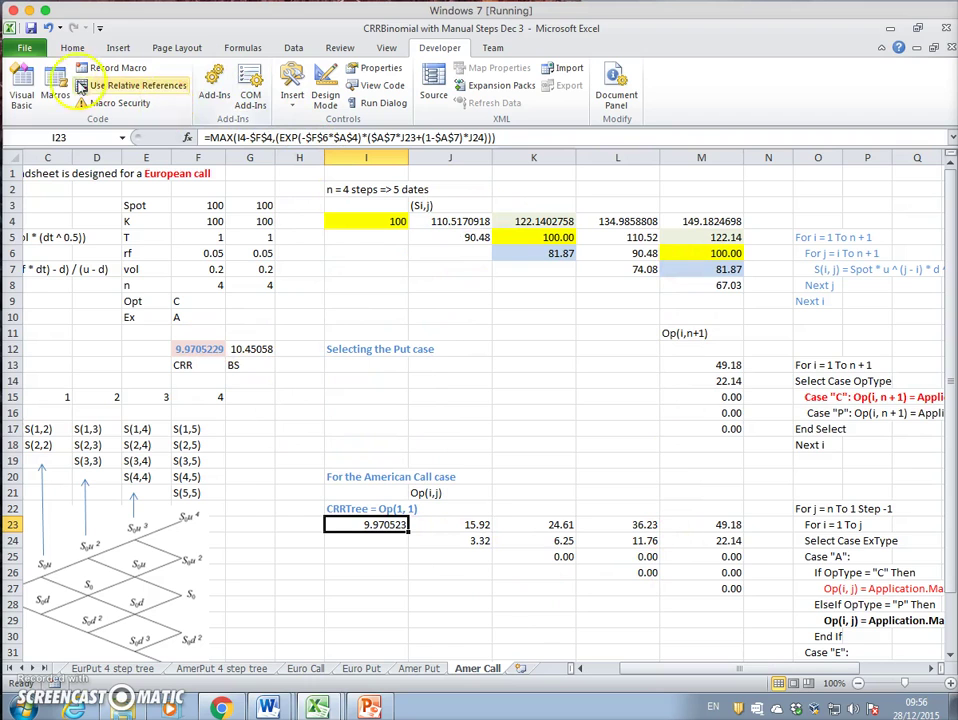
pyautogui.click(20, 86)
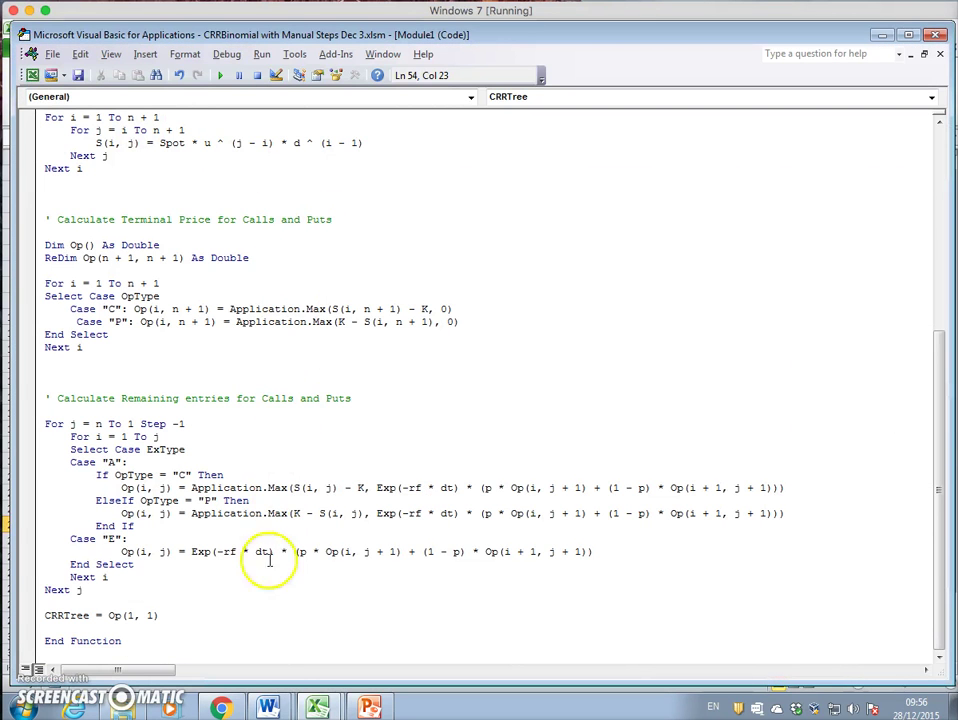
# Leave the VBA editor and return to the Excel Amer Call sheet
pyautogui.click(31, 77)
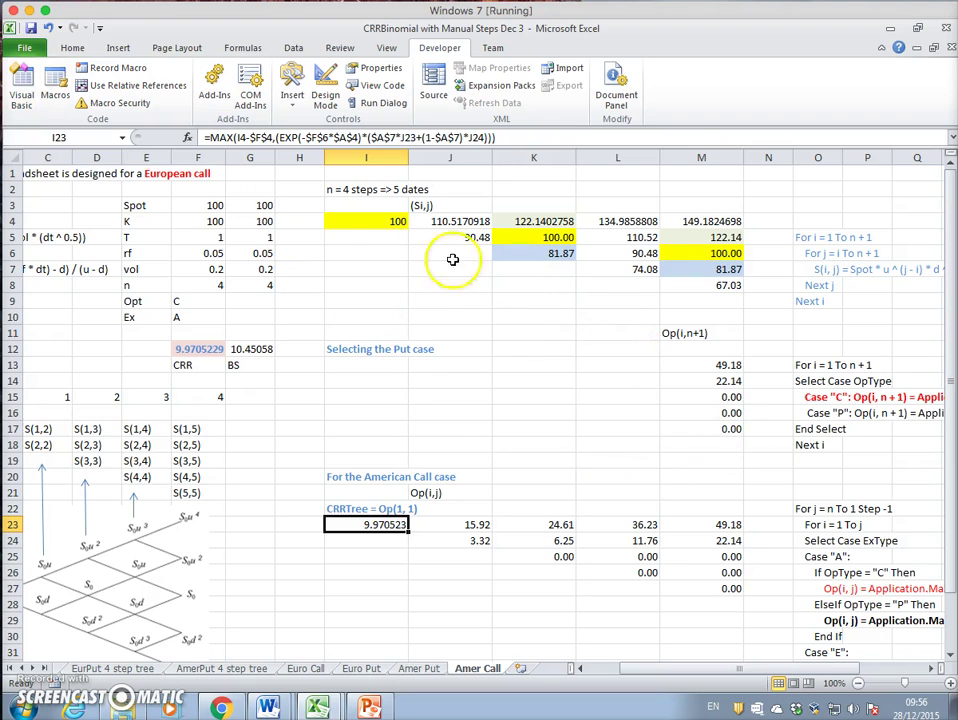